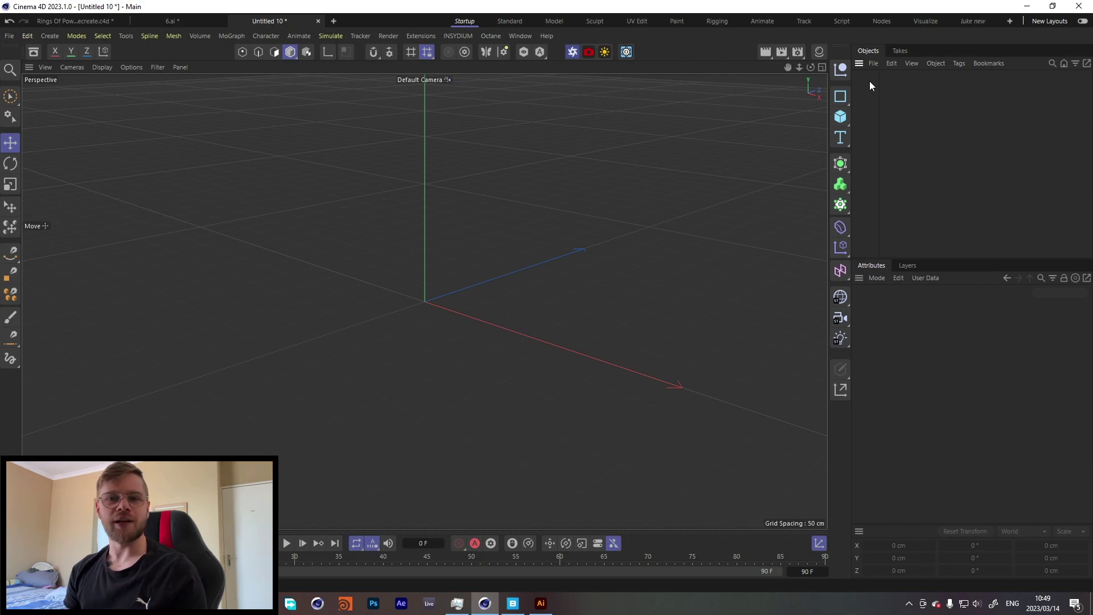
# - Add a sphere primitive and set its radius to 5 cm and its segments to 100
pyautogui.click(842, 116)
pyautogui.click(963, 180)
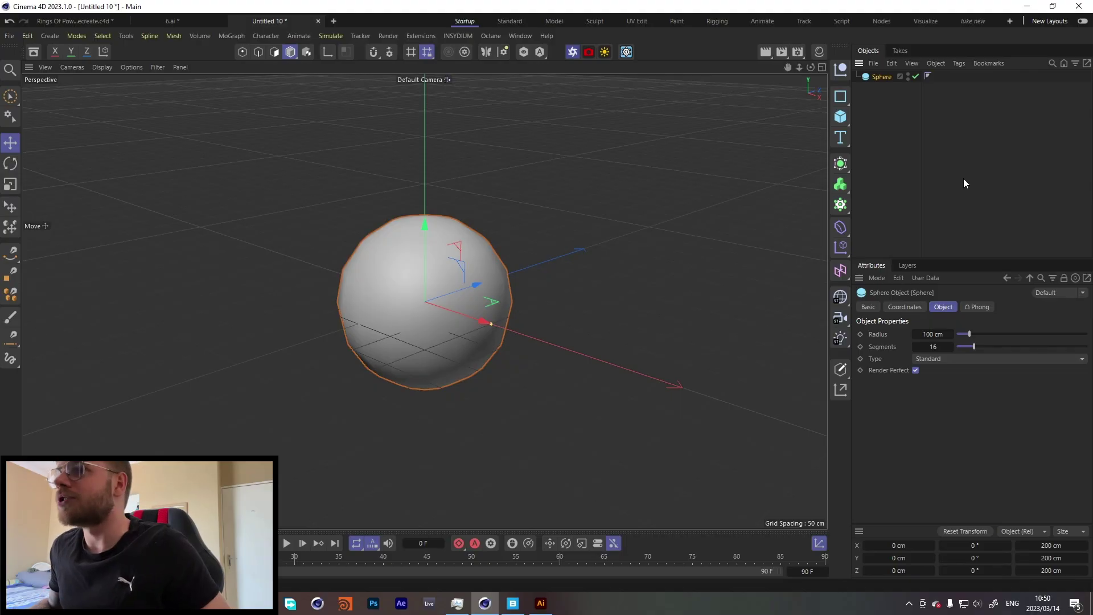
pyautogui.click(924, 334)
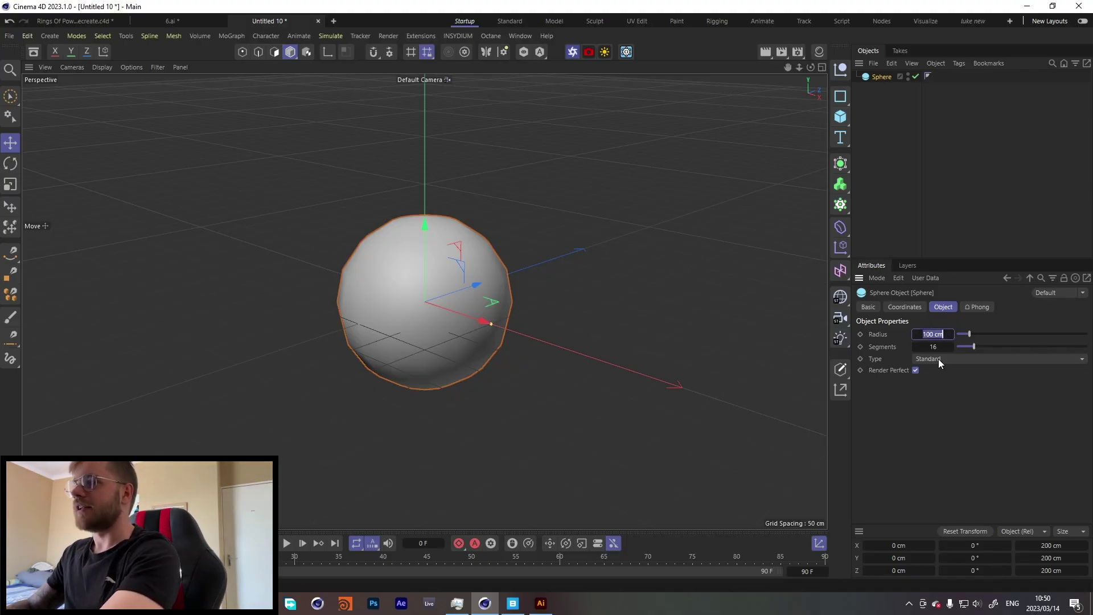
pyautogui.write('5')
pyautogui.press('Return')
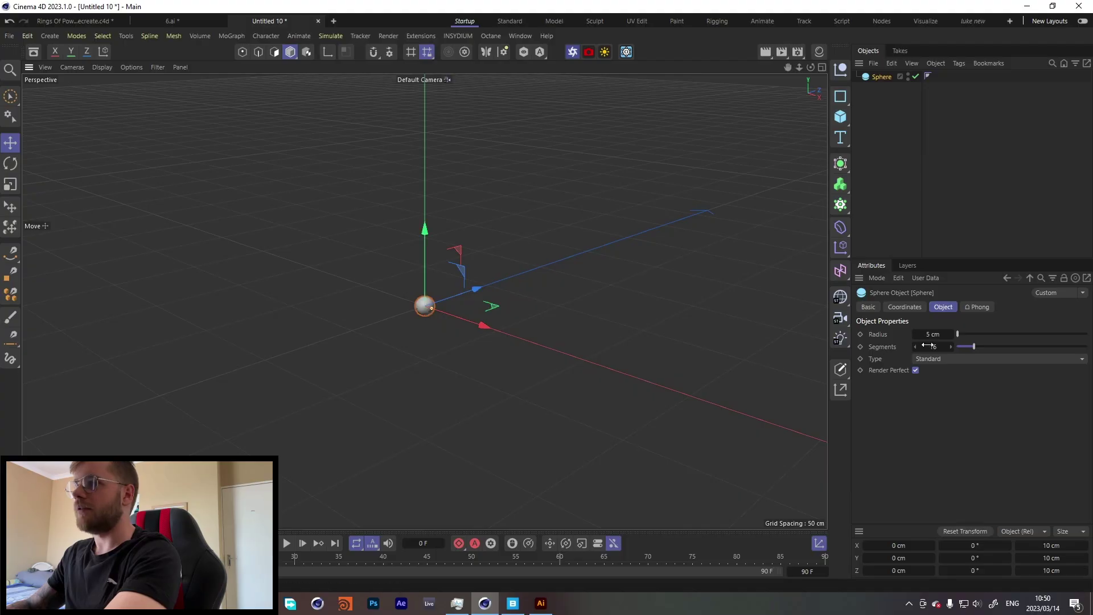
pyautogui.click(928, 346)
pyautogui.write('100')
pyautogui.press('Return')
pyautogui.scroll(5, 431, 306)
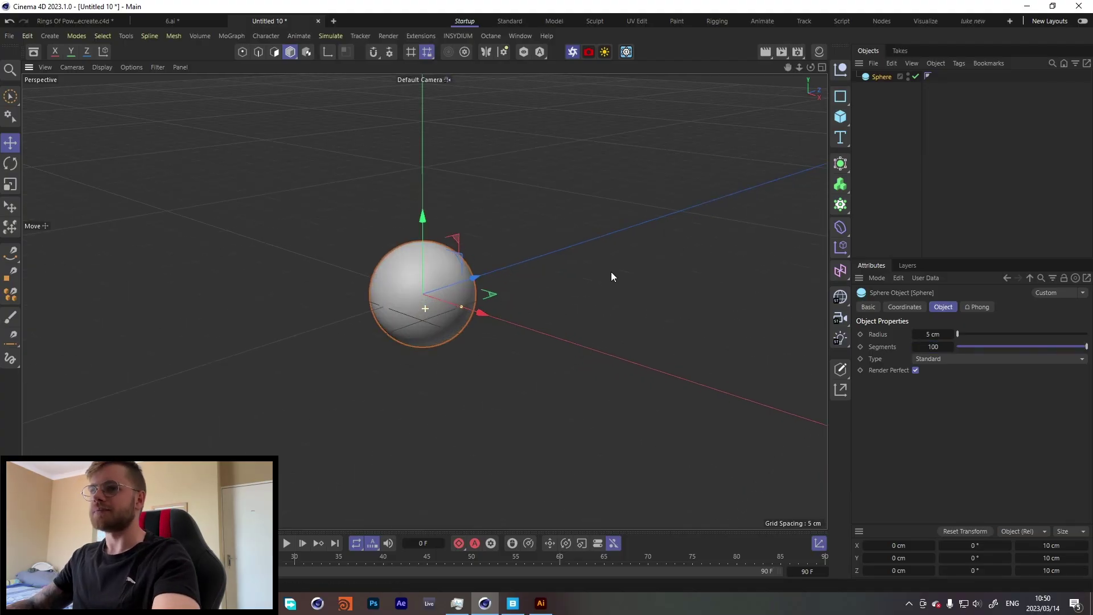
# - Add a Displacer deformer and make it a child of the sphere
pyautogui.click(841, 227)
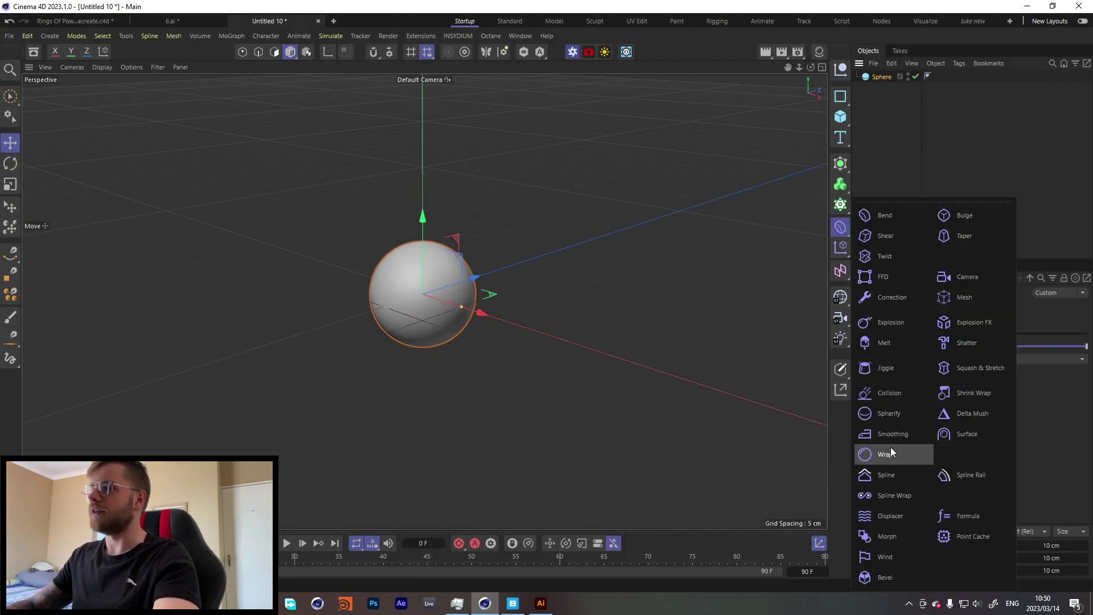
pyautogui.click(886, 515)
pyautogui.click(882, 76)
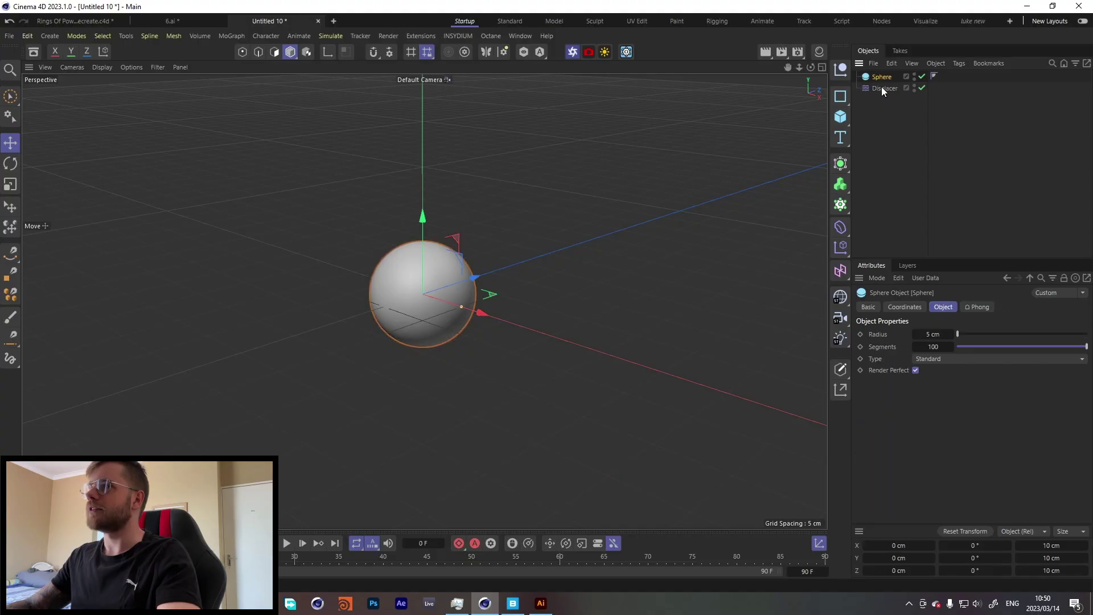
pyautogui.moveTo(882, 89); pyautogui.dragTo(883, 78)
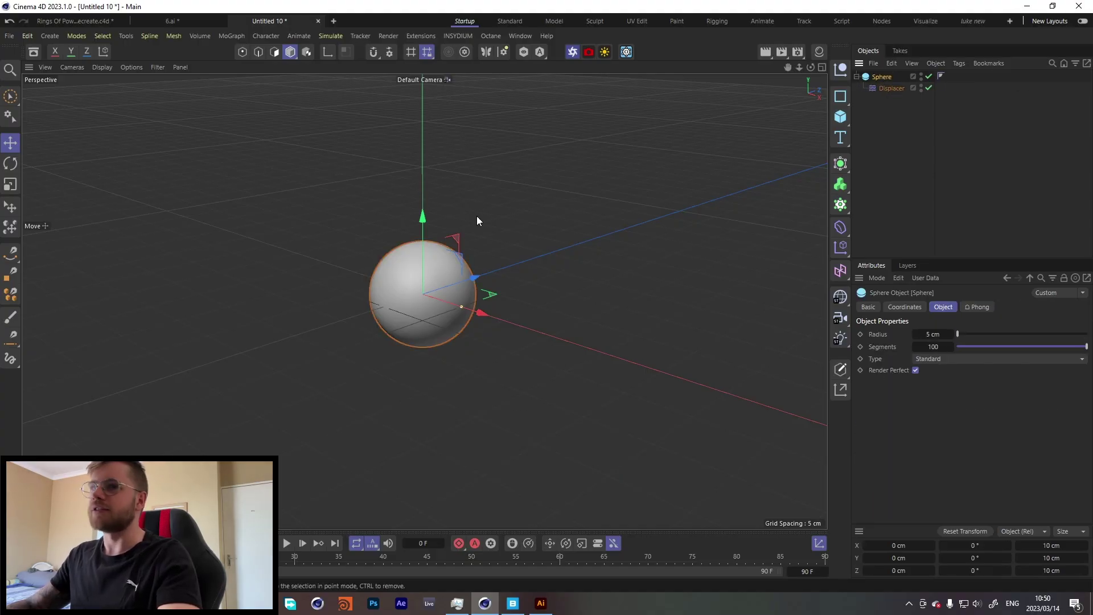
# - Load a Noise shader into the Displacer's shading channel
pyautogui.click(891, 88)
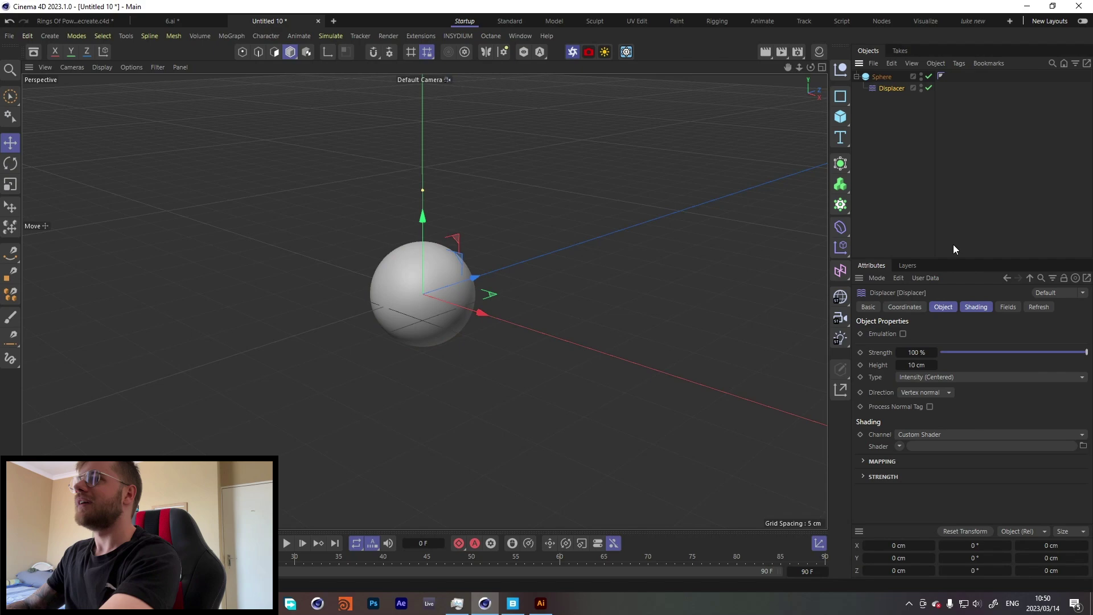
pyautogui.click(977, 307)
pyautogui.click(900, 345)
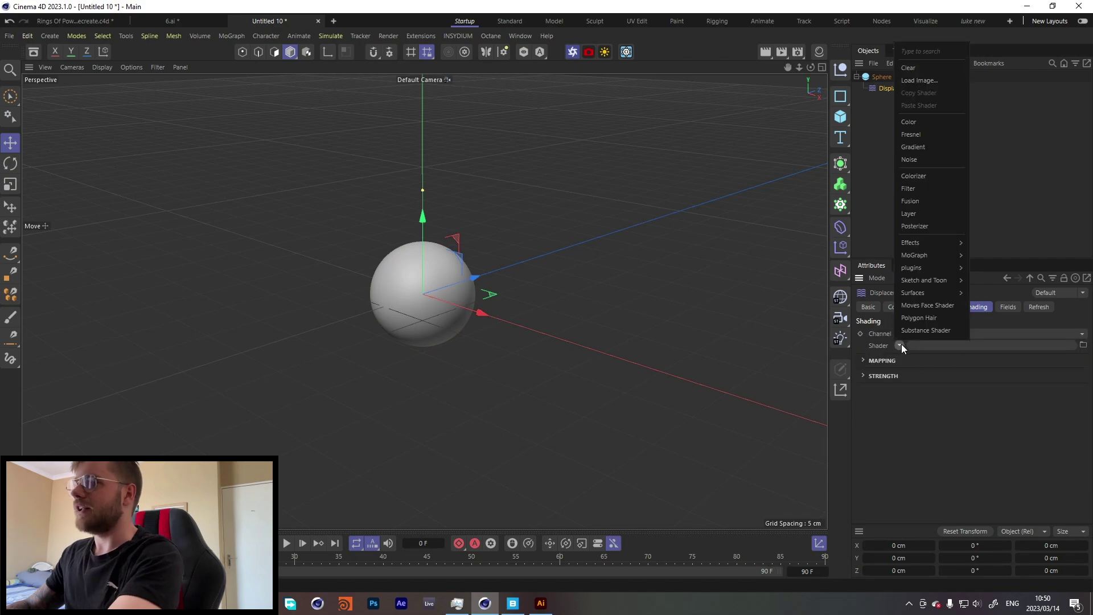
pyautogui.click(918, 159)
# - Reduce the Displacer's height to 4 cm
pyautogui.click(944, 307)
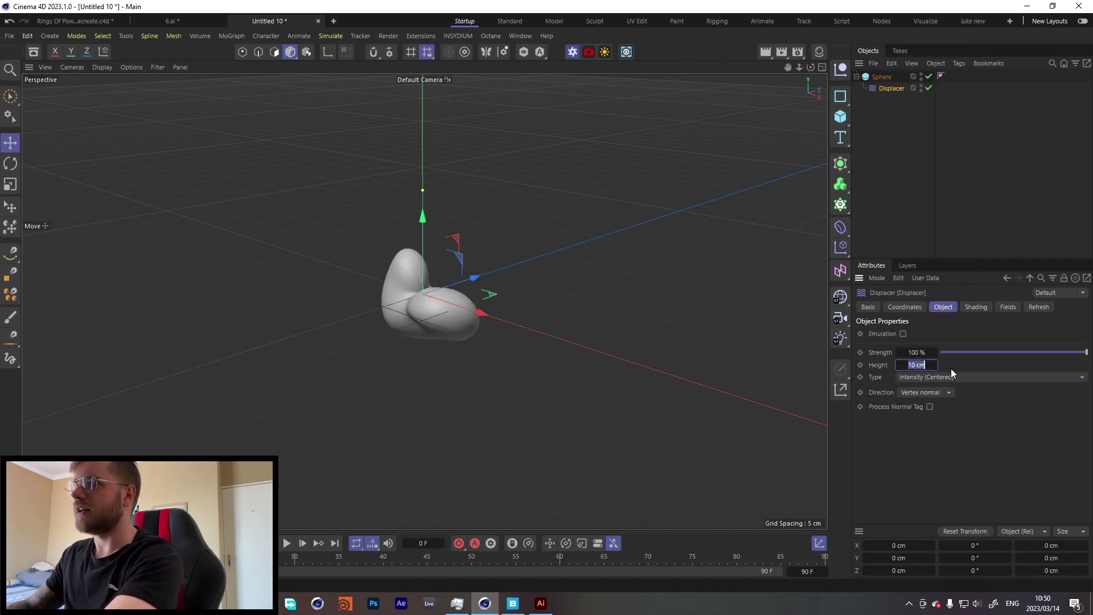
pyautogui.write('5')
pyautogui.press('Return')
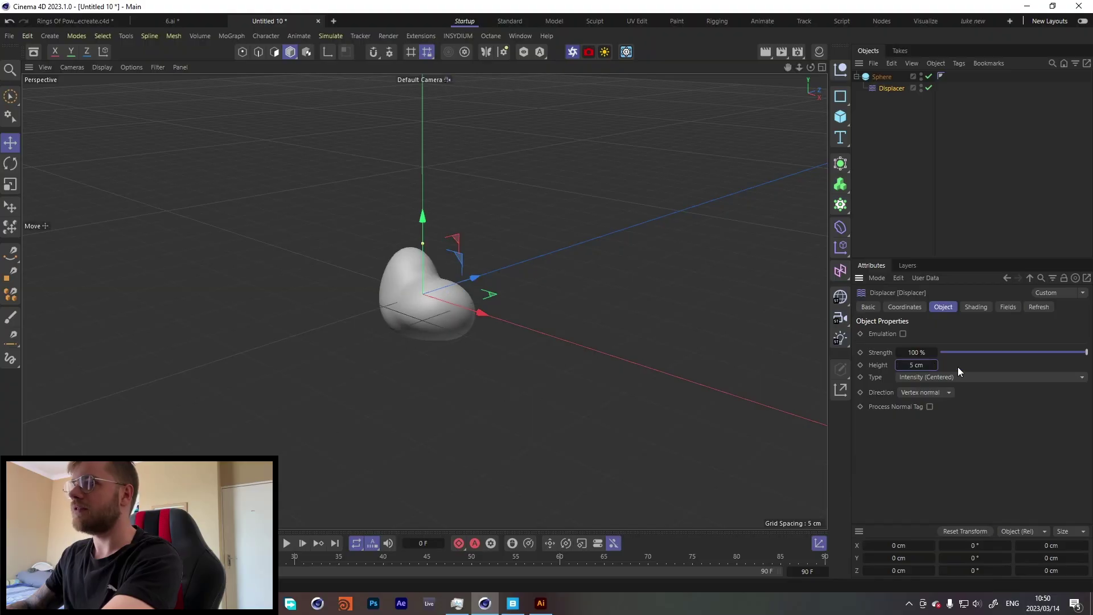
pyautogui.scroll(-1, 917, 366)
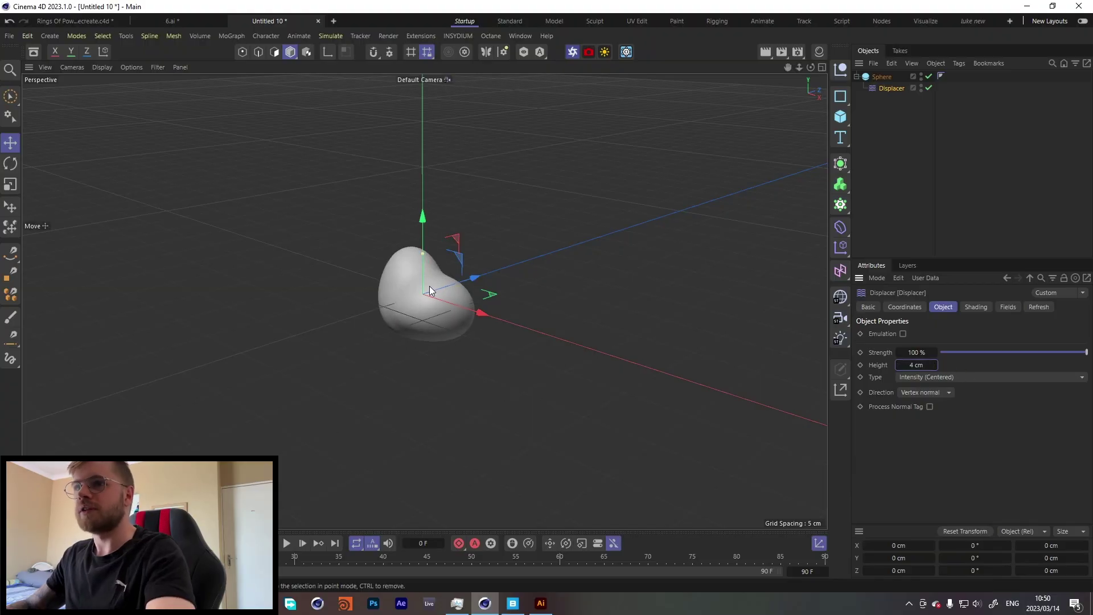
pyautogui.moveTo(429, 286)
pyautogui.mouseDown()
pyautogui.moveTo(262, 279)
pyautogui.moveTo(311, 299)
pyautogui.mouseUp()
# - Set the noise type of the Displacer's Noise shader to Voronoi 1
pyautogui.click(969, 308)
pyautogui.click(906, 369)
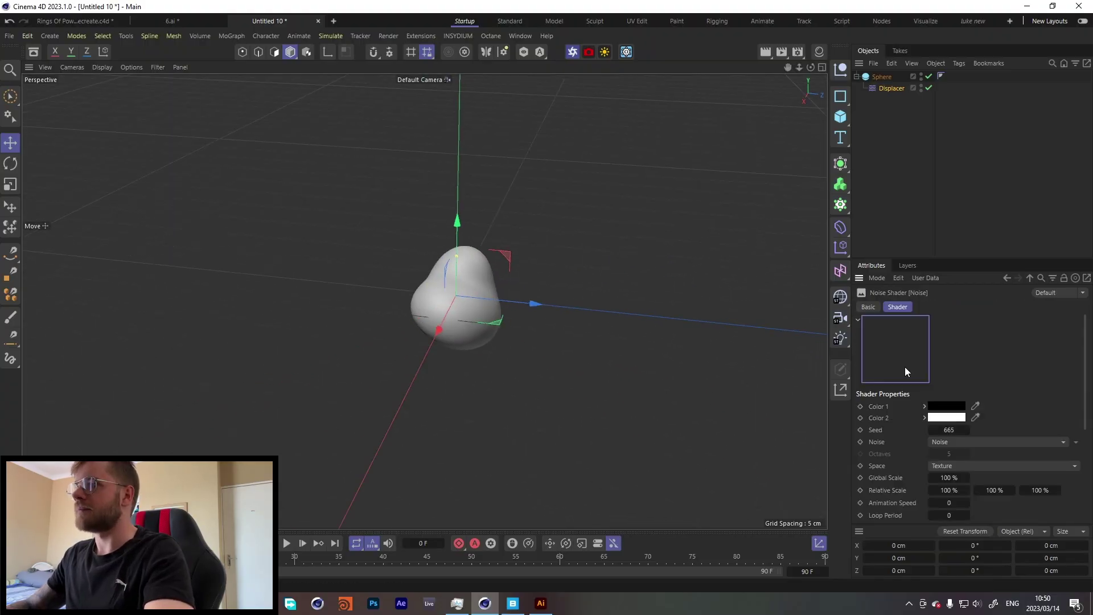
pyautogui.scroll(-2, 958, 449)
pyautogui.scroll(2, 958, 448)
pyautogui.click(951, 446)
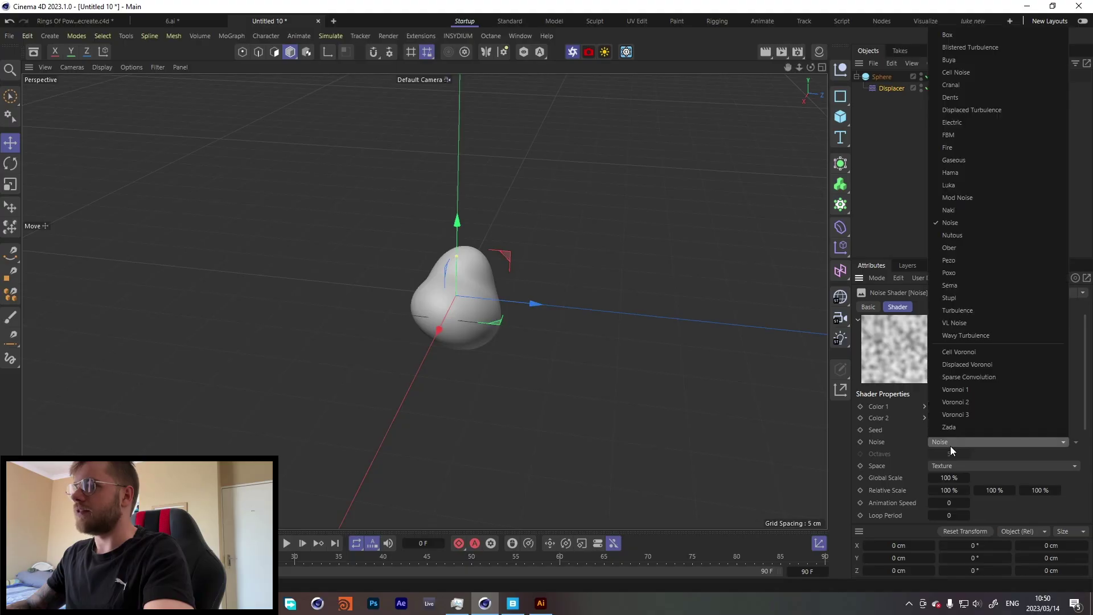
pyautogui.click(948, 389)
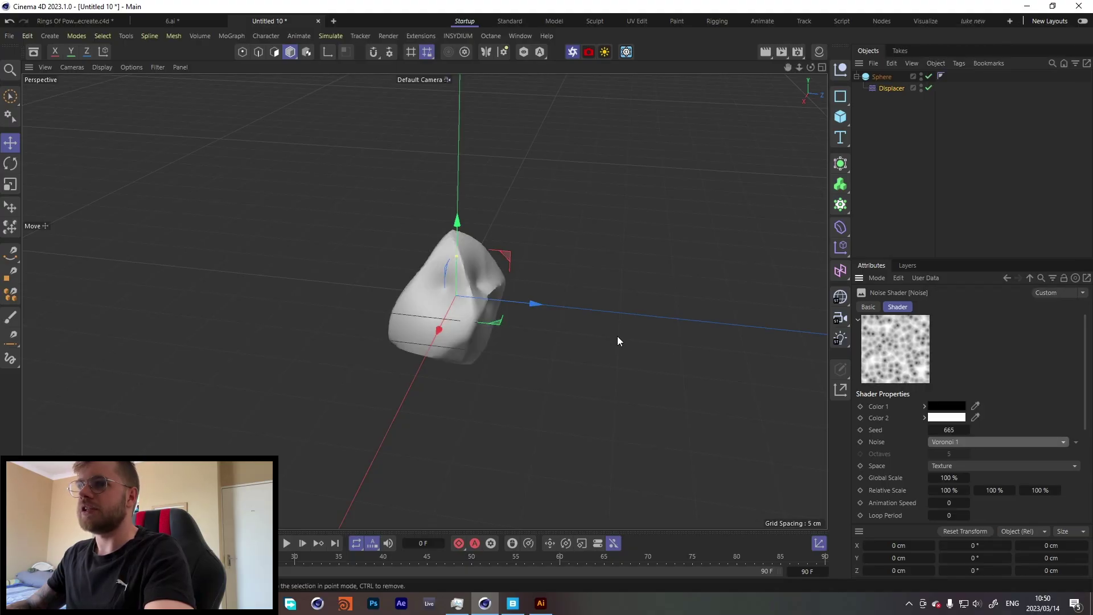
pyautogui.moveTo(786, 370); pyautogui.dragTo(638, 245)
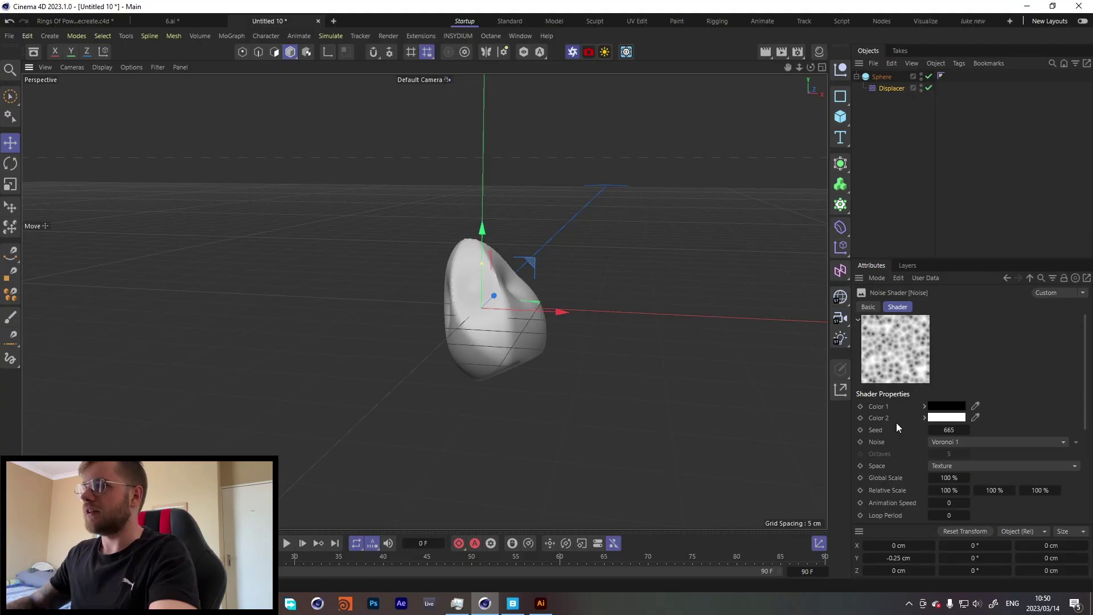
# - Try Voronoi 2 as the noise type and go back to Voronoi 1
pyautogui.click(970, 442)
pyautogui.click(1066, 395)
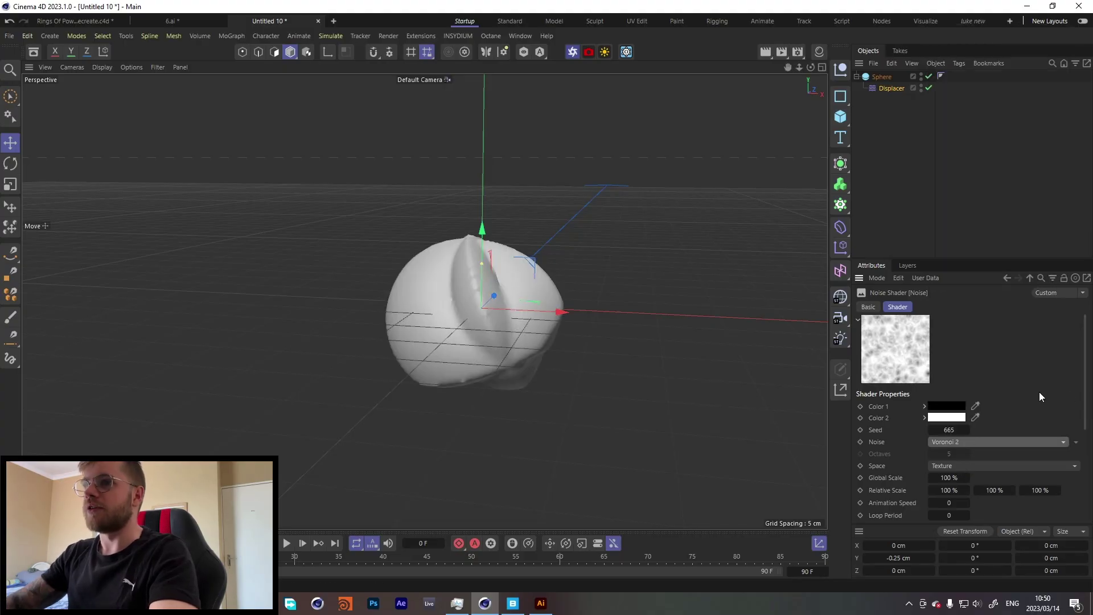
pyautogui.press('Up')
pyautogui.press('Up')
pyautogui.press('Down')
# - Lower the Noise shader's contrast to about -38 %
pyautogui.moveTo(534, 312); pyautogui.dragTo(433, 273)
pyautogui.scroll(-5, 929, 501)
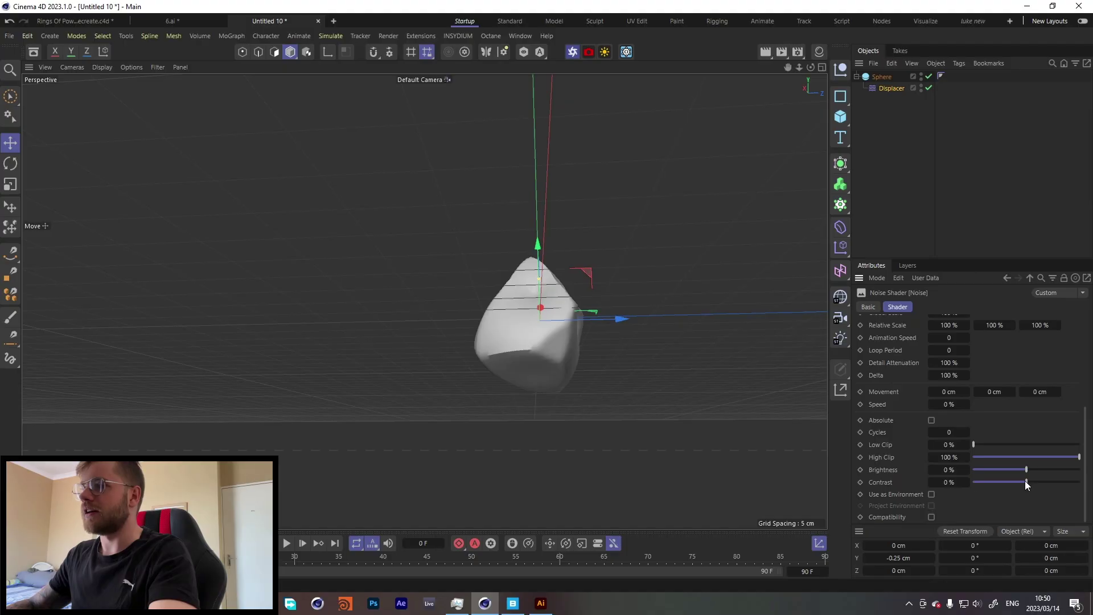
pyautogui.moveTo(1025, 482); pyautogui.dragTo(1007, 481)
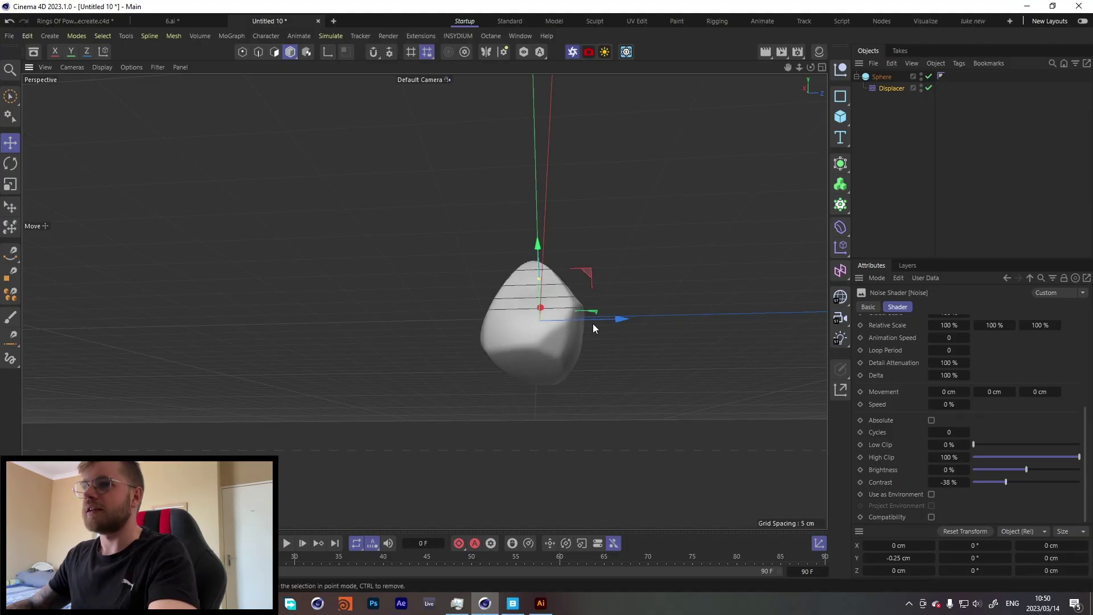
# - Duplicate the sphere together with its Displacer and disable the original sphere
pyautogui.moveTo(592, 327); pyautogui.dragTo(467, 364)
pyautogui.moveTo(894, 70); pyautogui.dragTo(896, 72)
pyautogui.click(970, 114)
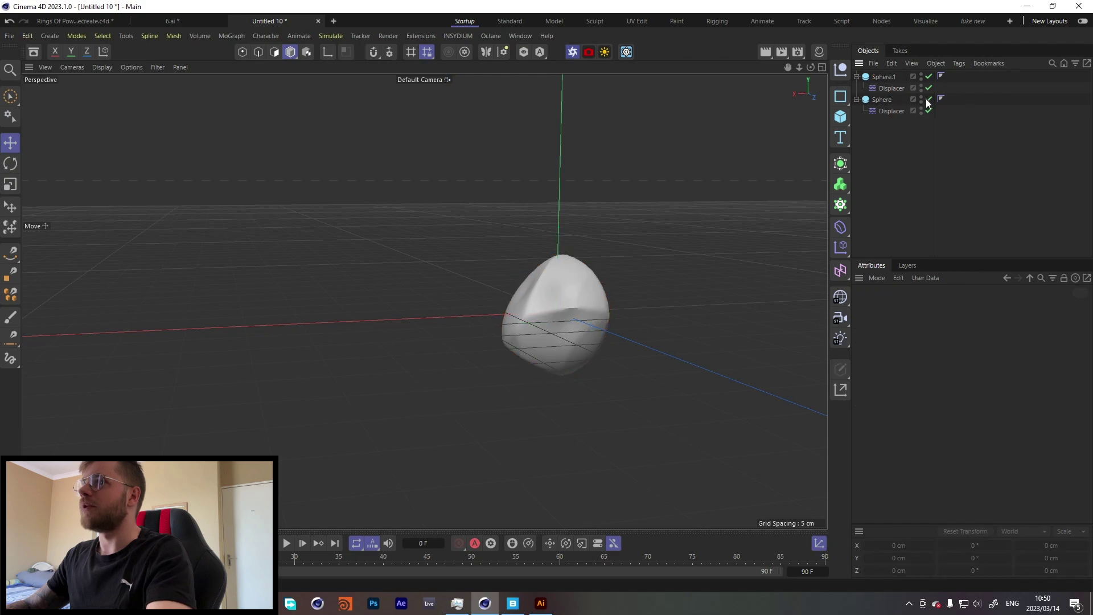
# - Change the noise type of the duplicate sphere's Displacer shader to Turbulence
pyautogui.click(903, 371)
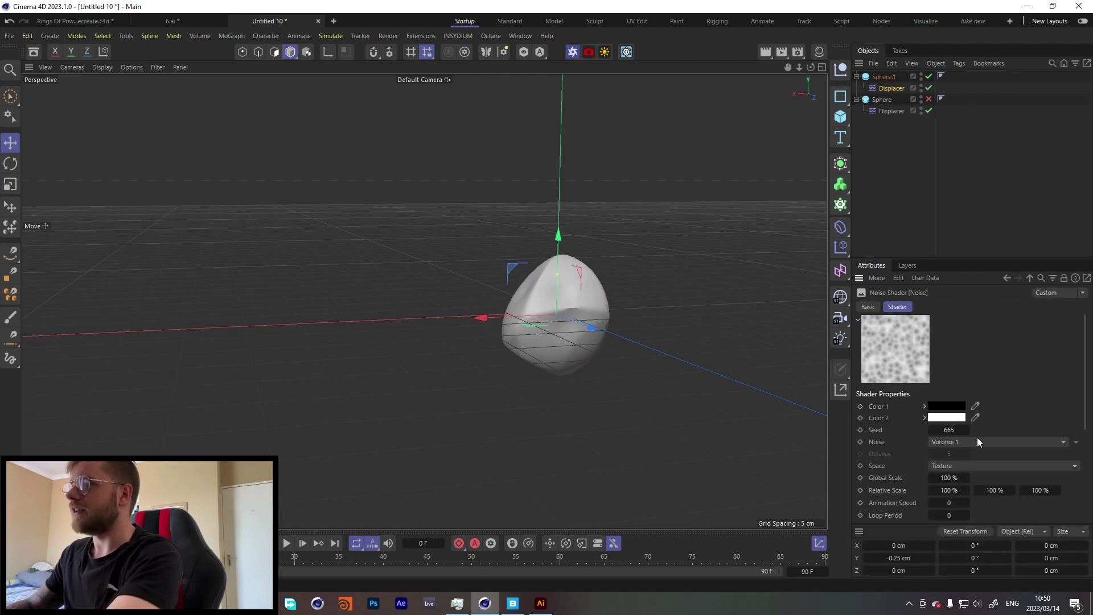
pyautogui.click(977, 440)
pyautogui.click(960, 352)
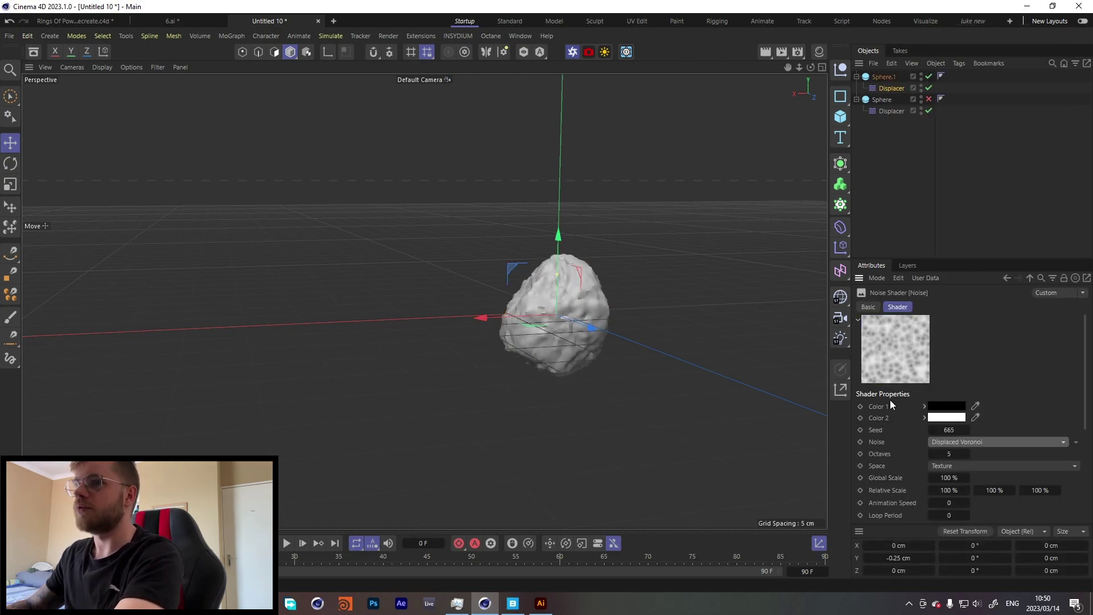
pyautogui.press('Up')
pyautogui.press('Up')
pyautogui.press('Up')
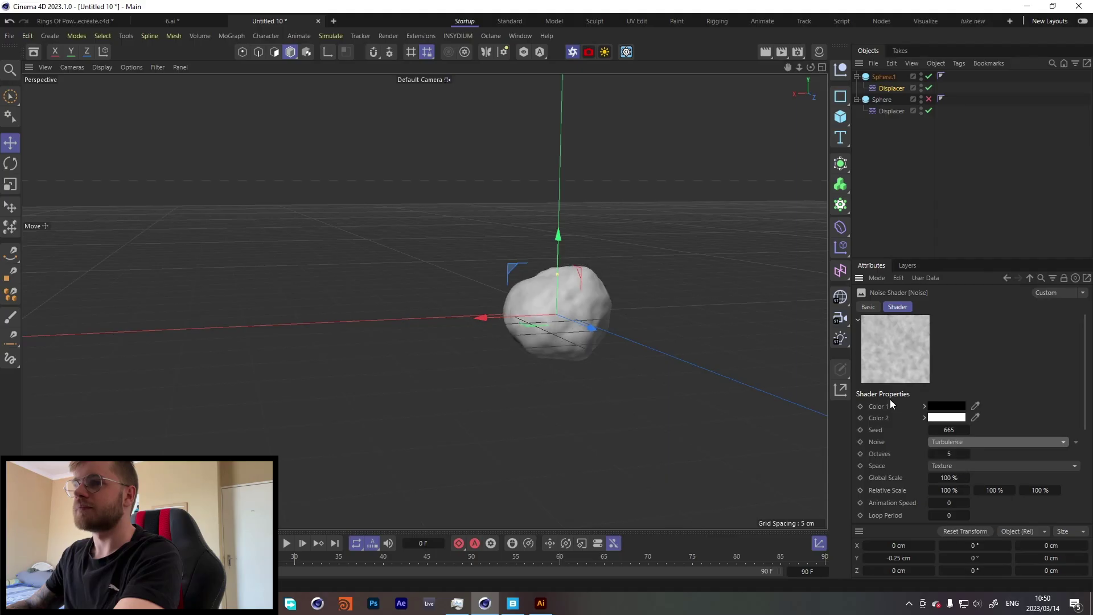
pyautogui.keyDown('alt'); pyautogui.moveTo(566, 326); pyautogui.dragTo(665, 335); pyautogui.keyUp('alt')
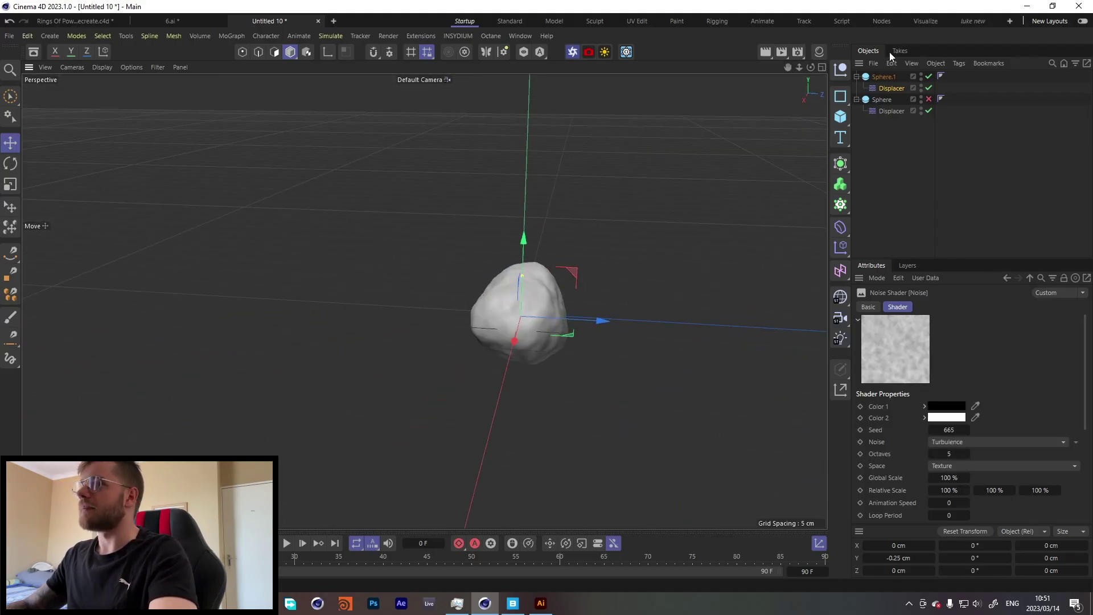
# - Merge the duplicate sphere and its Displacer into one polygon mesh with Connect Objects + Delete
pyautogui.click(882, 77)
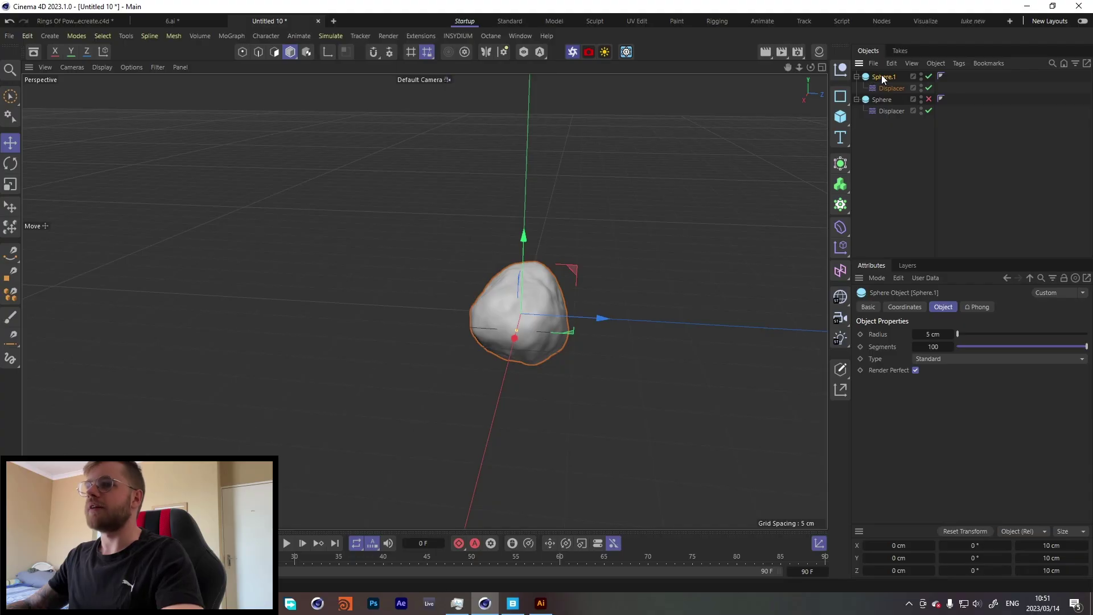
pyautogui.middleClick(883, 78)
pyautogui.rightClick(882, 78)
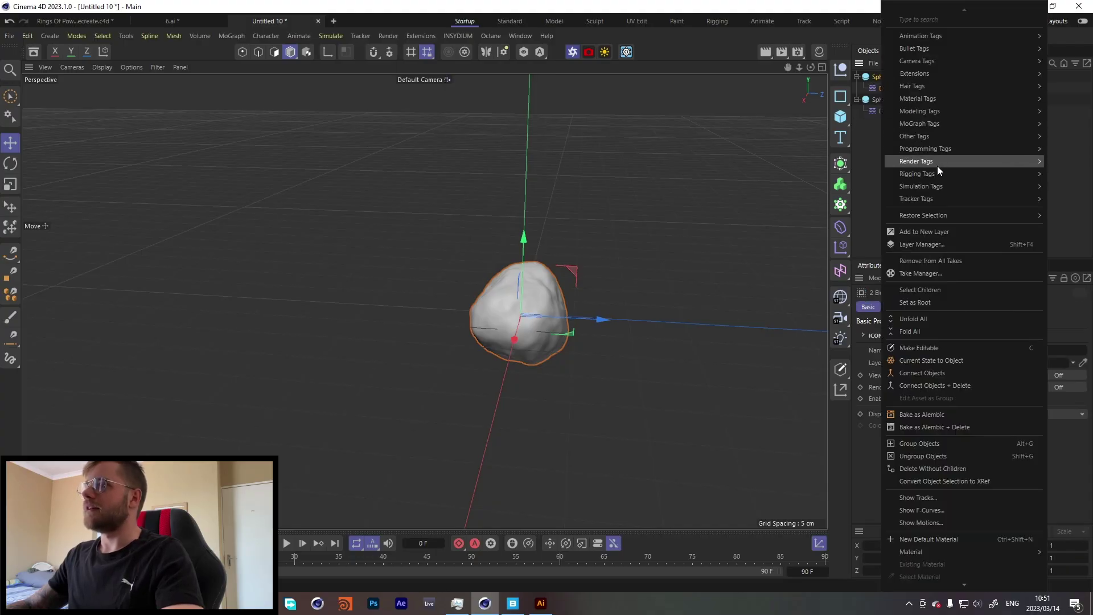
pyautogui.click(928, 385)
# - Try Connect Objects + Delete on the disabled original sphere and its Displacer, and undo it
pyautogui.rightClick(875, 77)
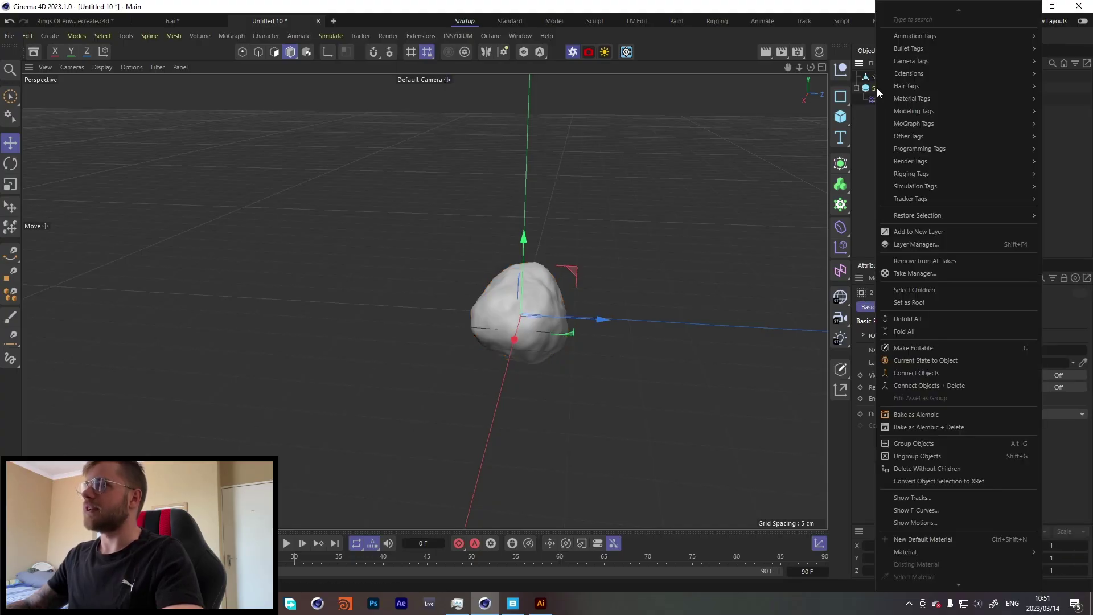
pyautogui.click(942, 387)
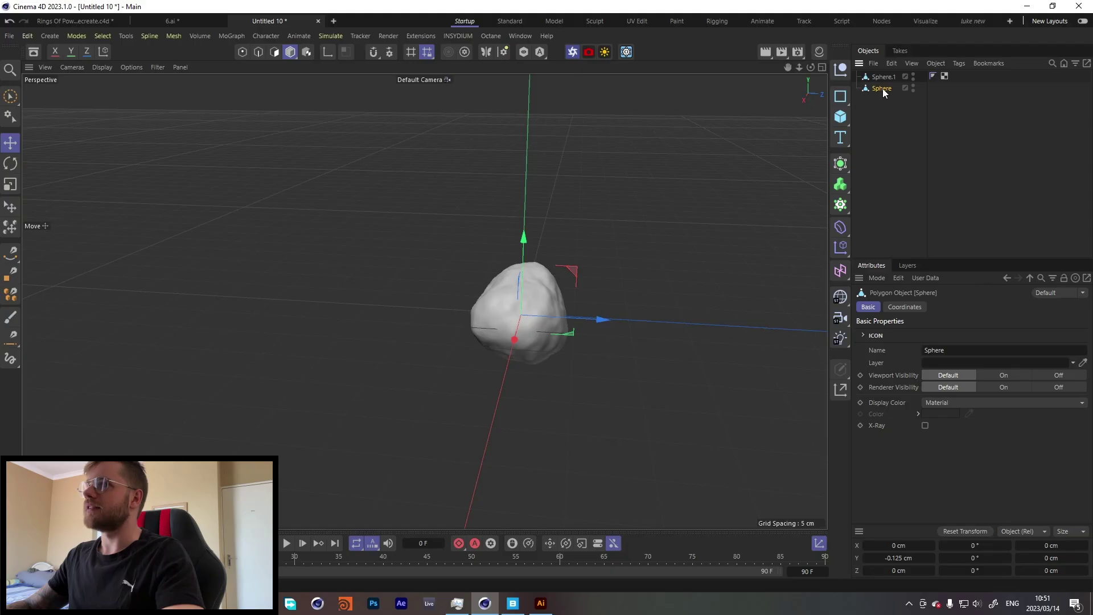
pyautogui.hotkey('ctrl', 'z')
pyautogui.hotkey('ctrl', 'z')
pyautogui.hotkey('ctrl', 'z')
pyautogui.hotkey('ctrl', 'z')
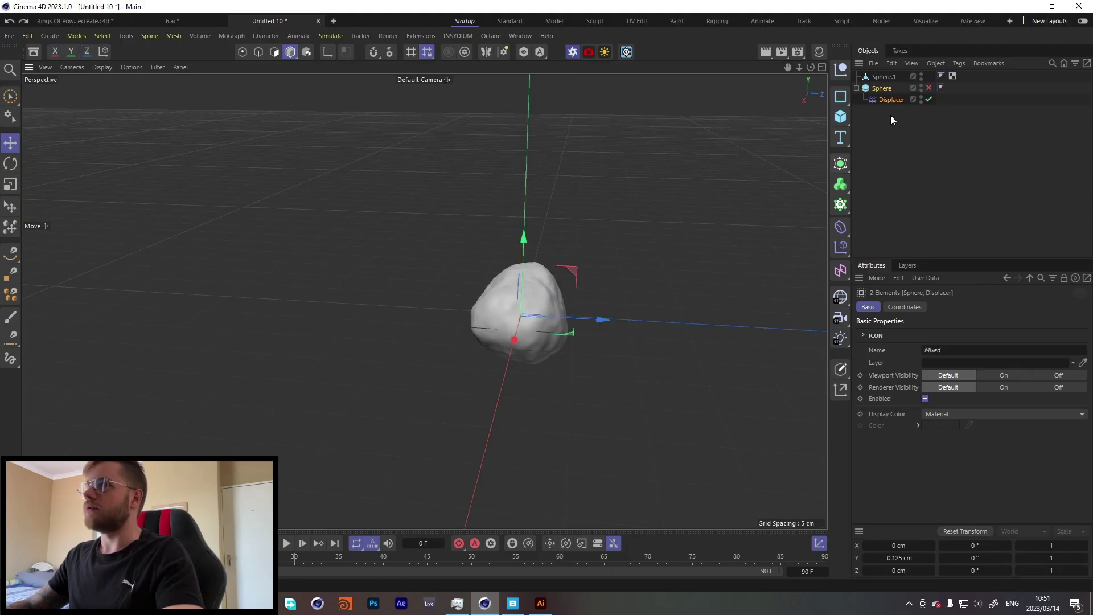
# - Enable the original sphere and merge it with its Displacer using Connect Objects + Delete
pyautogui.click(929, 88)
pyautogui.rightClick(881, 92)
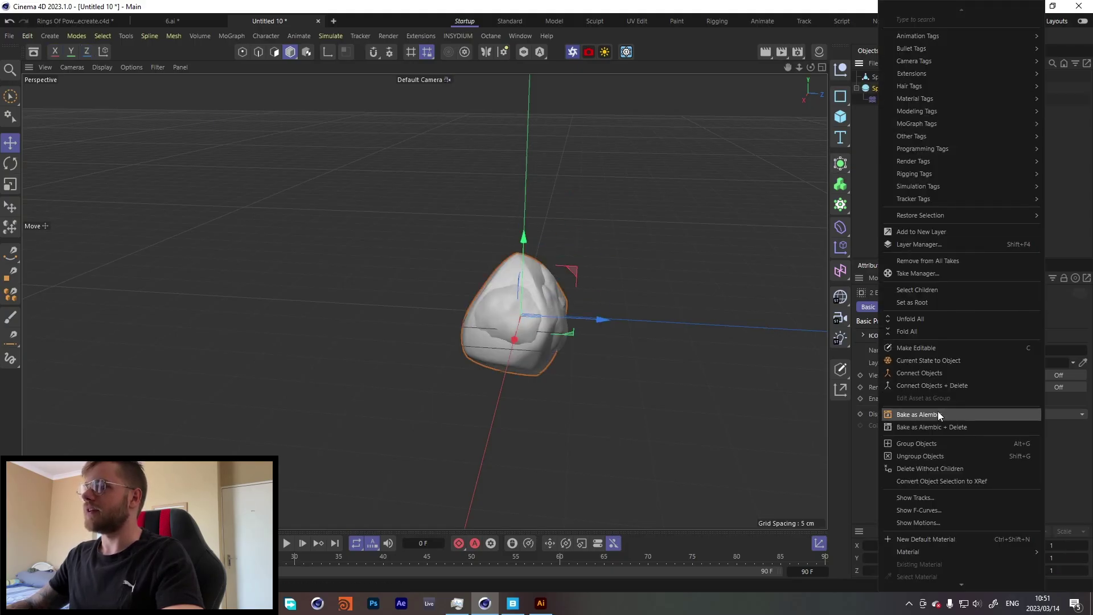
pyautogui.click(940, 383)
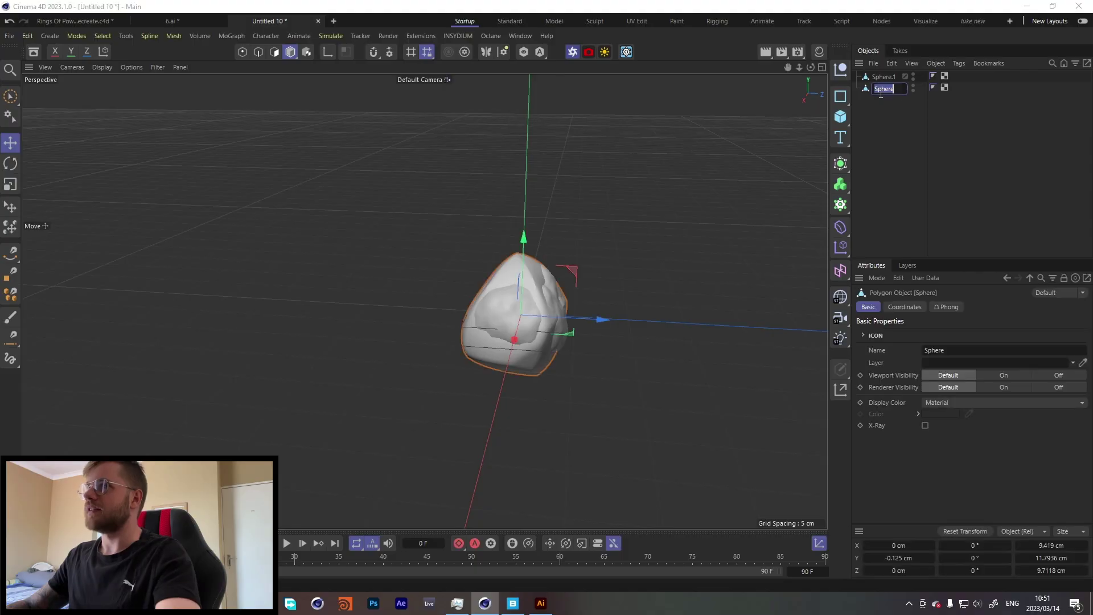
# - Rename the original sphere's mesh 1 and the duplicate's mesh 2
pyautogui.click(878, 129)
pyautogui.doubleClick(886, 76)
pyautogui.write('2')
pyautogui.click(891, 127)
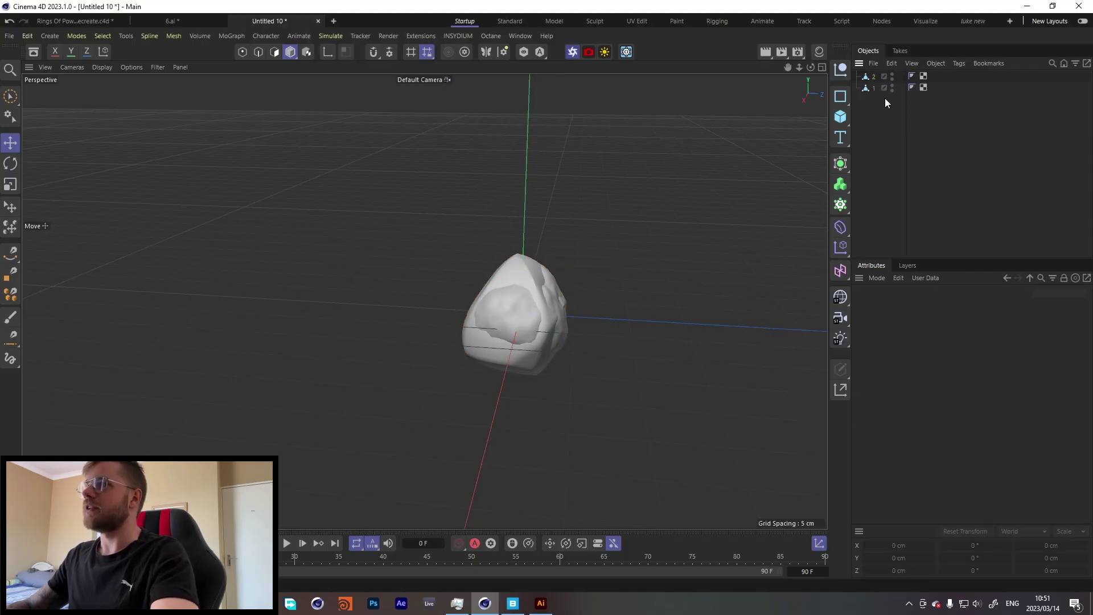
# - Move rock mesh 1 along the Z axis to about -13.4 cm, clear of mesh 2
pyautogui.moveTo(877, 107); pyautogui.dragTo(866, 75)
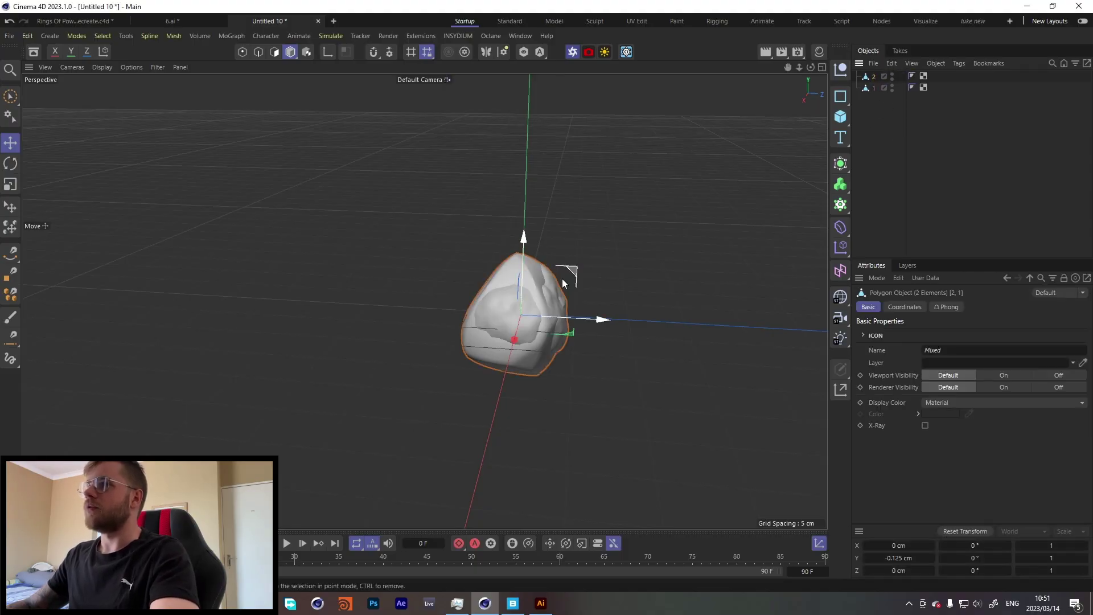
pyautogui.keyDown('alt'); pyautogui.moveTo(564, 285); pyautogui.dragTo(365, 296); pyautogui.keyUp('alt')
pyautogui.click(903, 102)
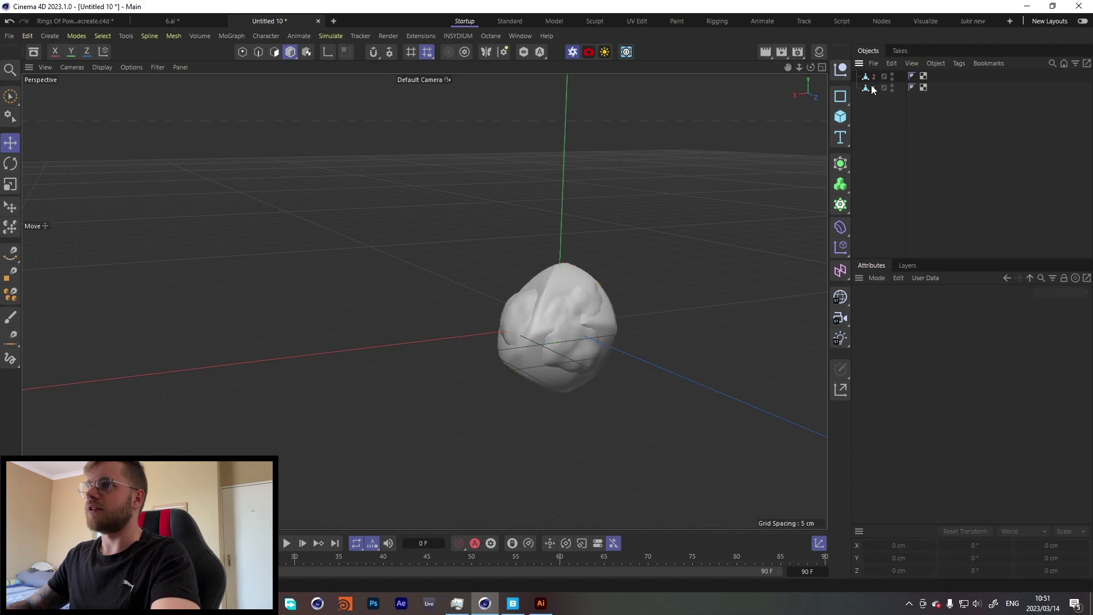
pyautogui.click(590, 344)
pyautogui.moveTo(590, 344); pyautogui.dragTo(492, 316)
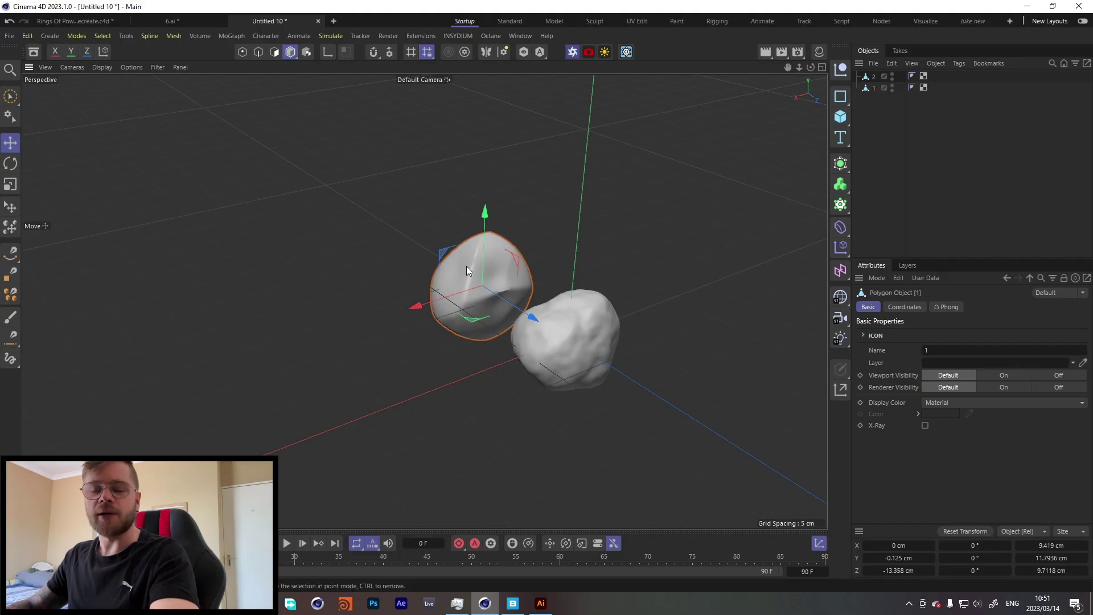
# - Add Remesh generators to copies of rock meshes 1 and 2, and hide the two original meshes
pyautogui.click(840, 164)
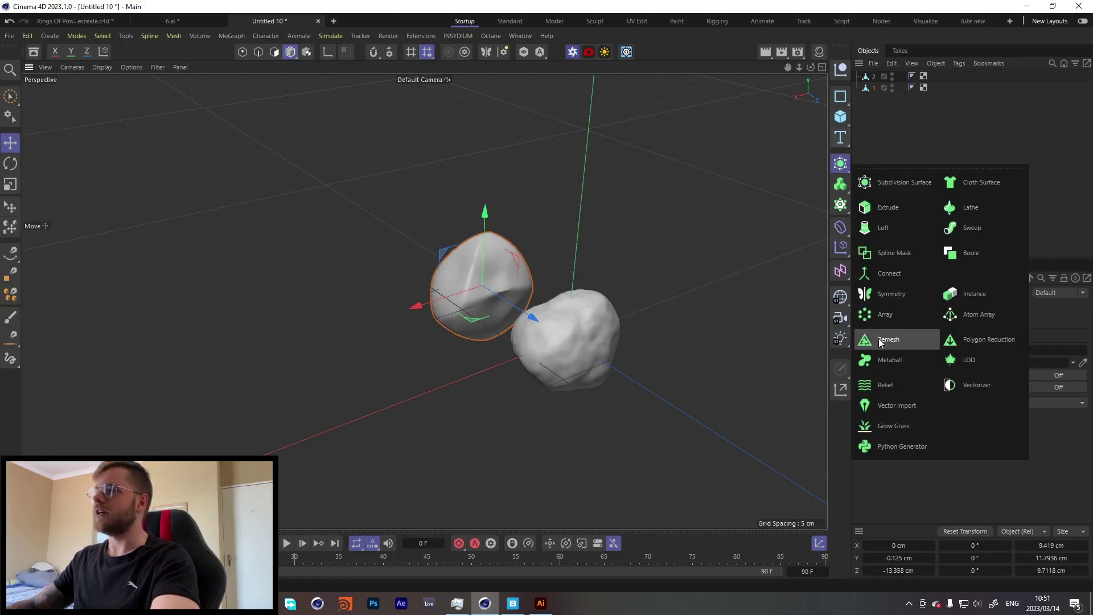
pyautogui.click(880, 340)
pyautogui.moveTo(876, 77)
pyautogui.mouseDown()
pyautogui.moveTo(883, 87)
pyautogui.moveTo(892, 79)
pyautogui.mouseUp()
pyautogui.click(968, 96)
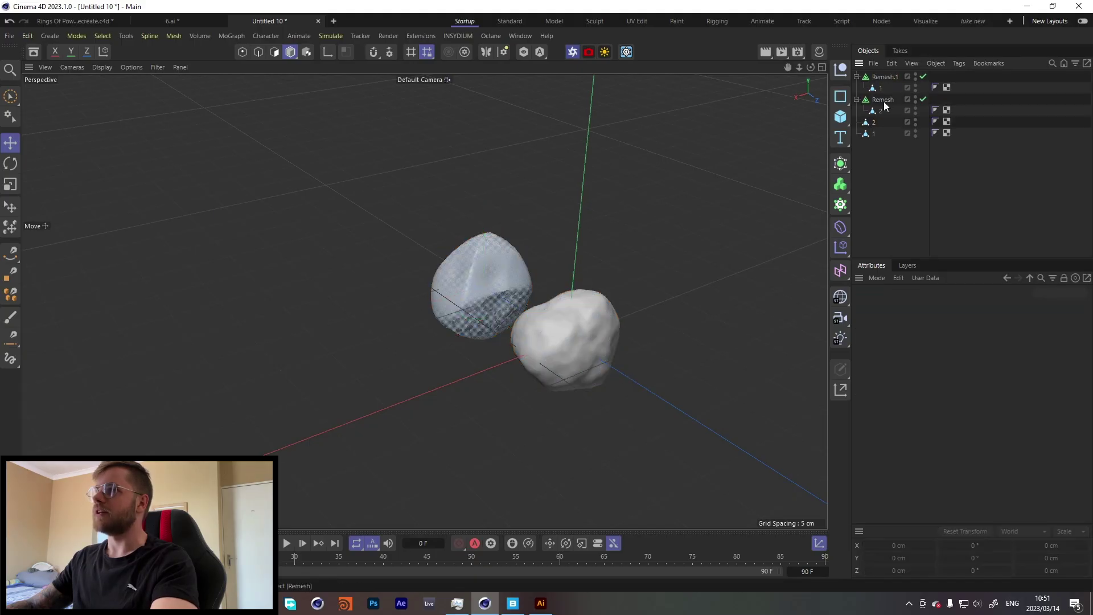
pyautogui.middleClick(883, 101)
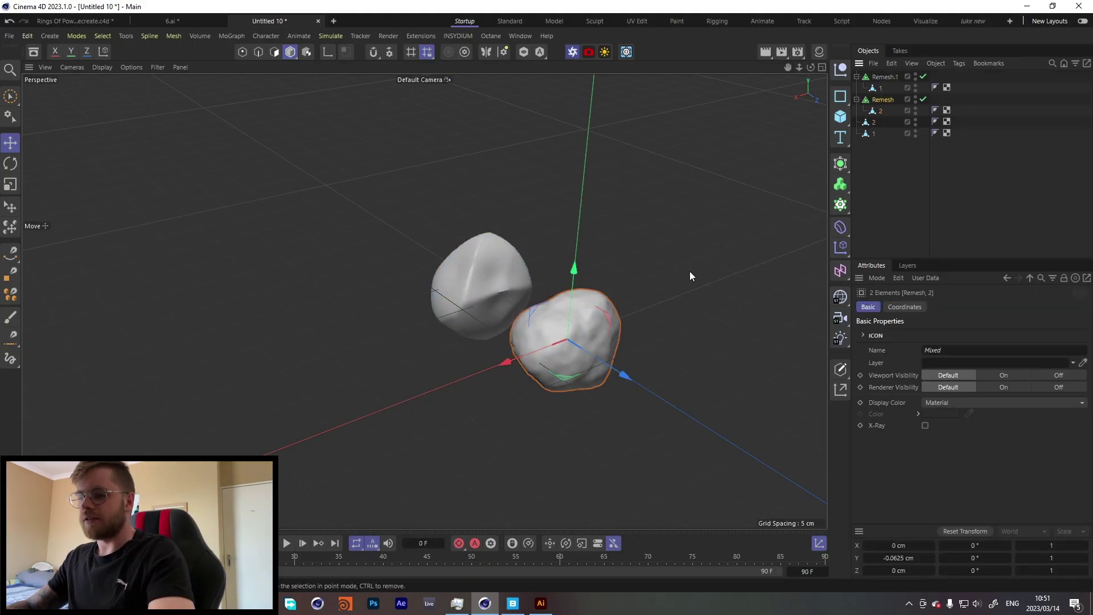
pyautogui.keyDown('alt'); pyautogui.doubleClick(915, 122); pyautogui.keyUp('alt')
pyautogui.keyDown('alt'); pyautogui.doubleClick(915, 132); pyautogui.keyUp('alt')
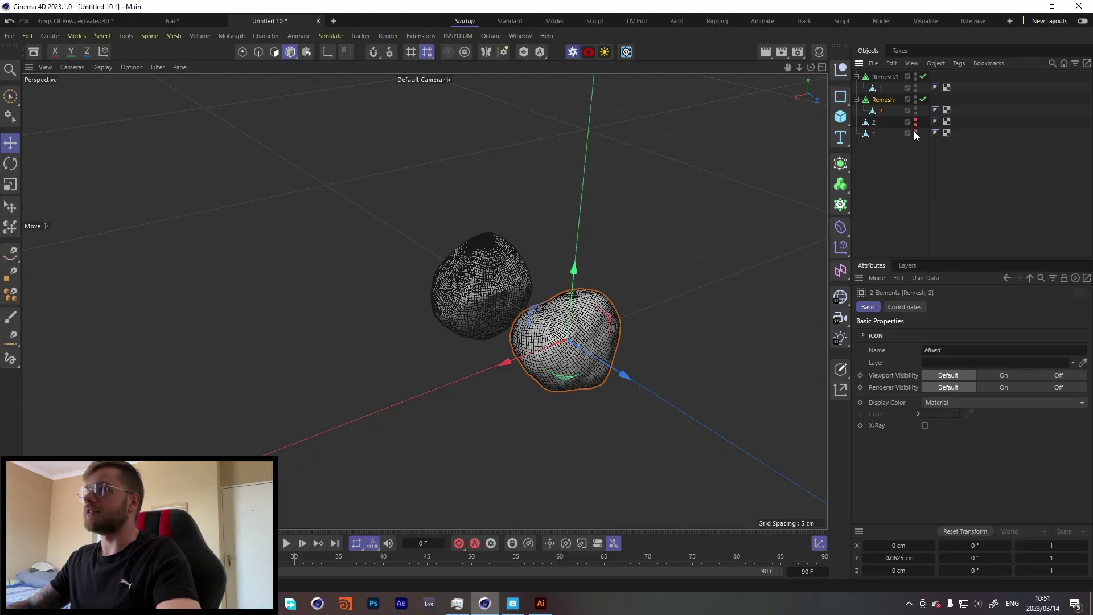
# - Set the Mesh Density of rock 1's Remesh generator to 5%
pyautogui.scroll(2, 494, 289)
pyautogui.scroll(2, 494, 288)
pyautogui.click(884, 77)
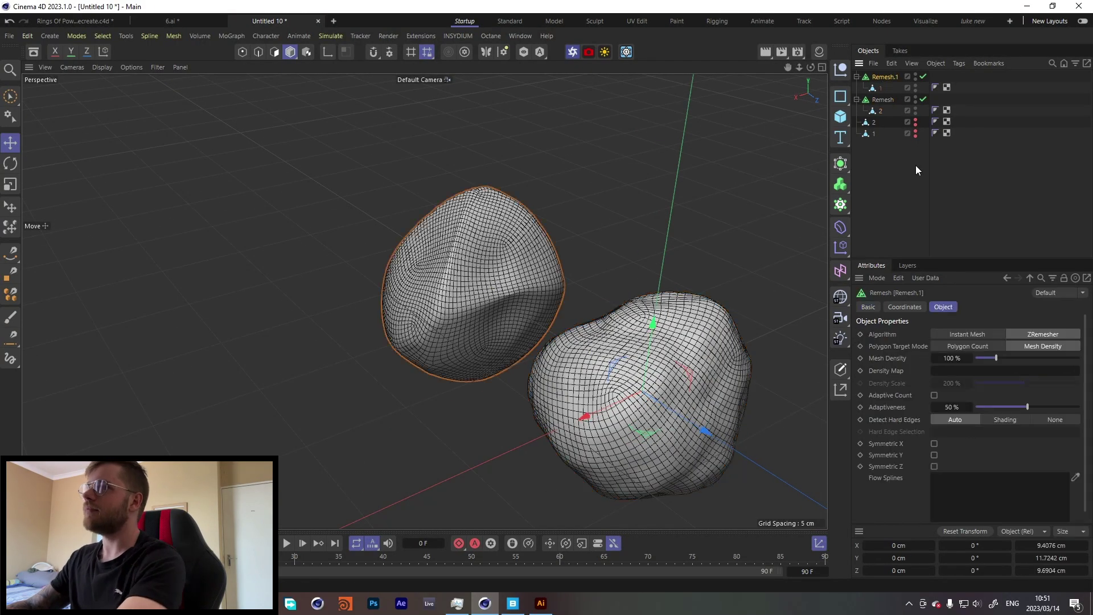
pyautogui.click(950, 358)
pyautogui.write('5')
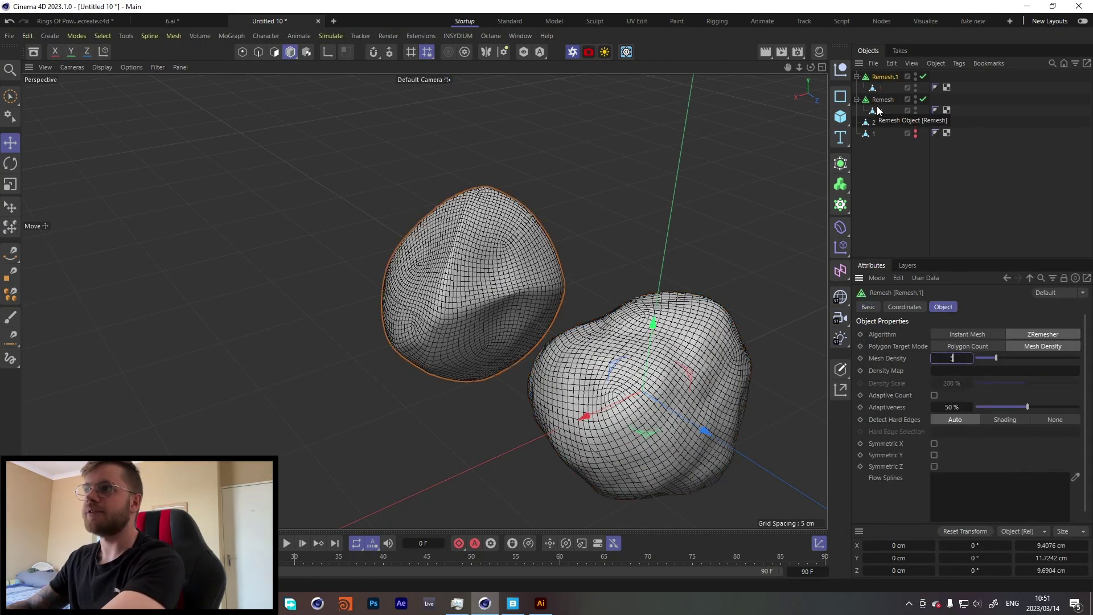
pyautogui.click(902, 213)
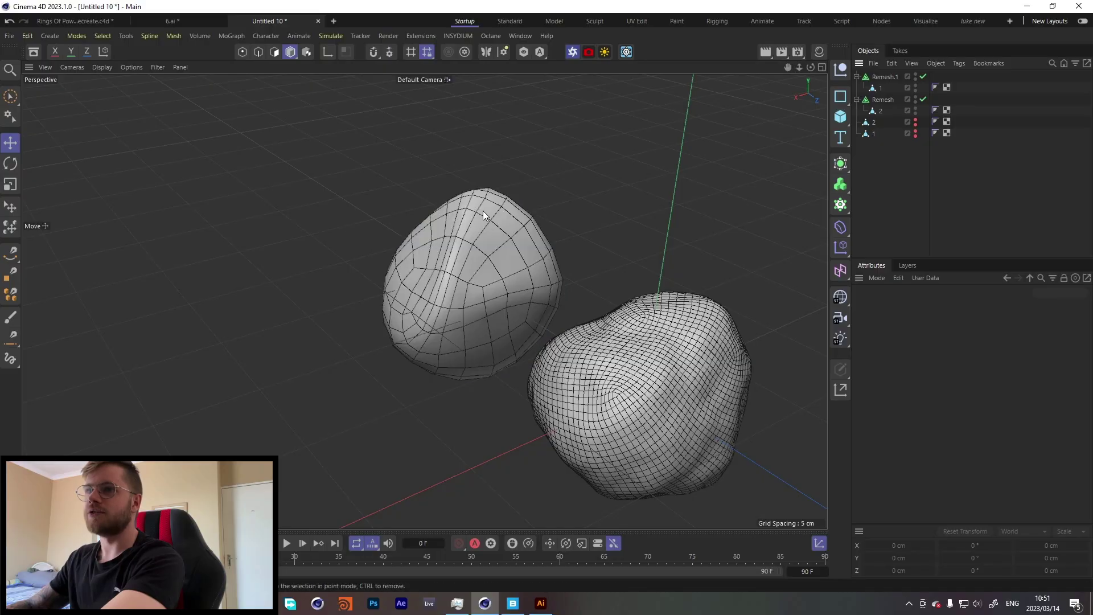
# - Set the Mesh Density of rock 2's Remesh generator to 5%
pyautogui.click(884, 99)
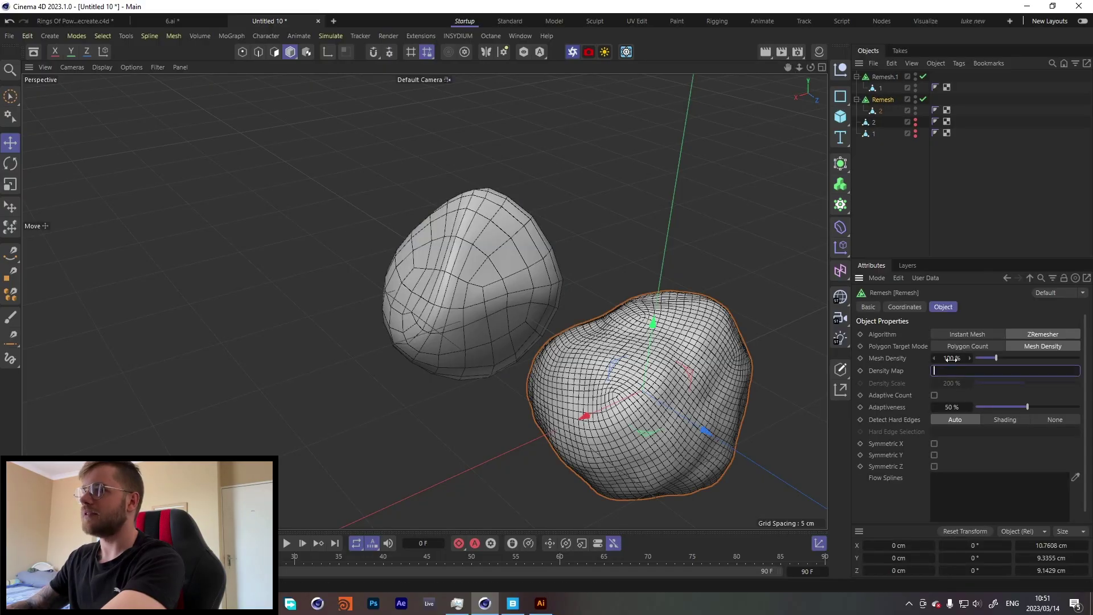
pyautogui.click(950, 357)
pyautogui.write('5')
pyautogui.press('Return')
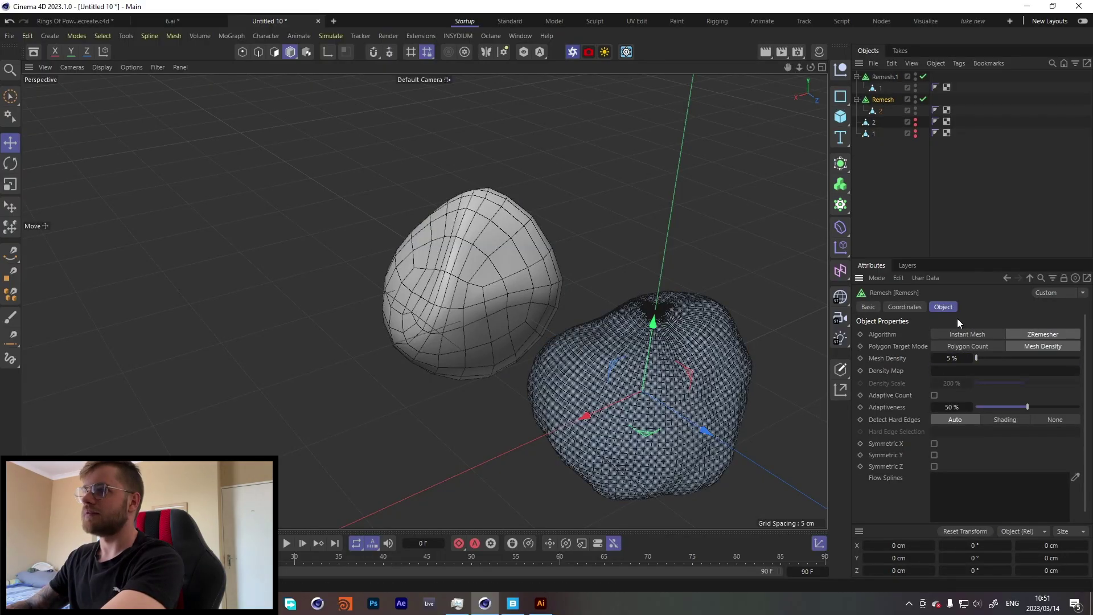
# - Merge each Remesh generator with its rock mesh into one object using Connect Objects + Delete
pyautogui.keyDown('ctrl'); pyautogui.click(886, 79); pyautogui.keyUp('ctrl')
pyautogui.rightClick(887, 80)
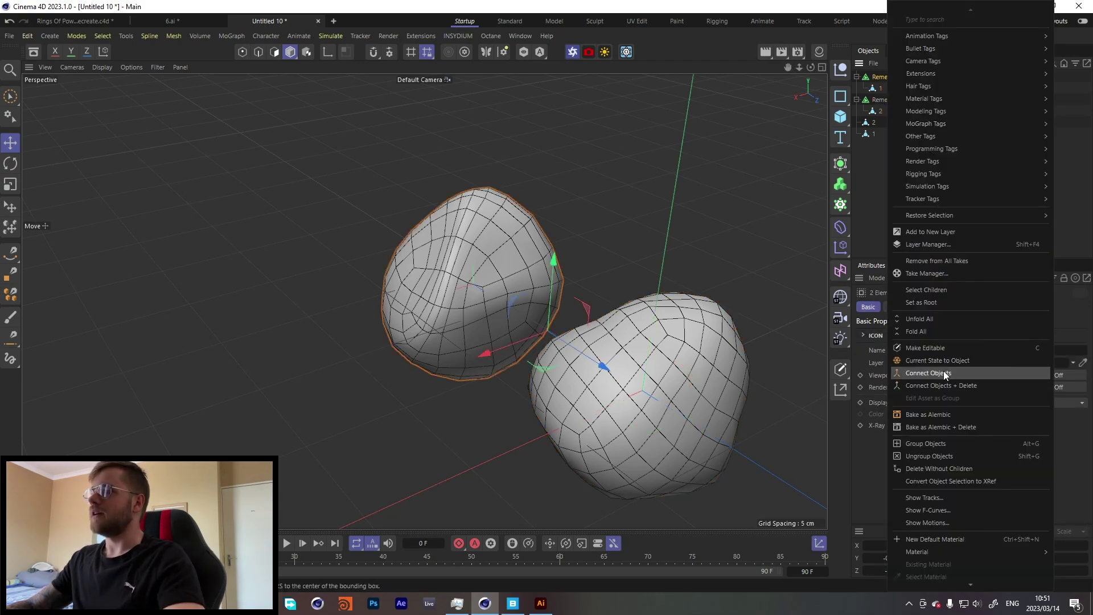
pyautogui.click(944, 385)
pyautogui.rightClick(882, 89)
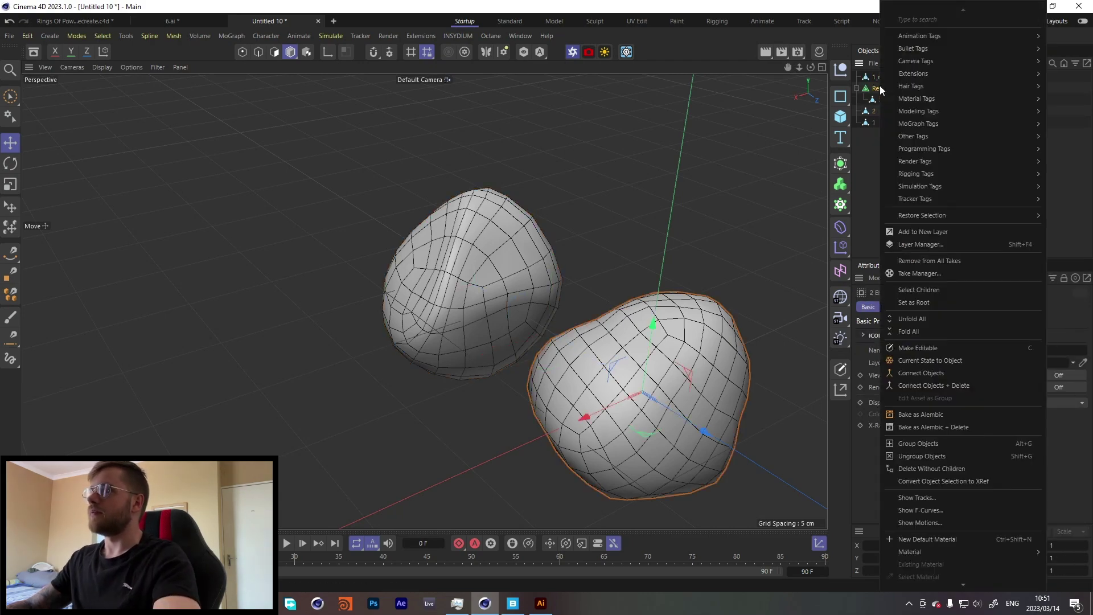
pyautogui.press('Escape')
pyautogui.keyDown('ctrl'); pyautogui.click(879, 98); pyautogui.keyUp('ctrl')
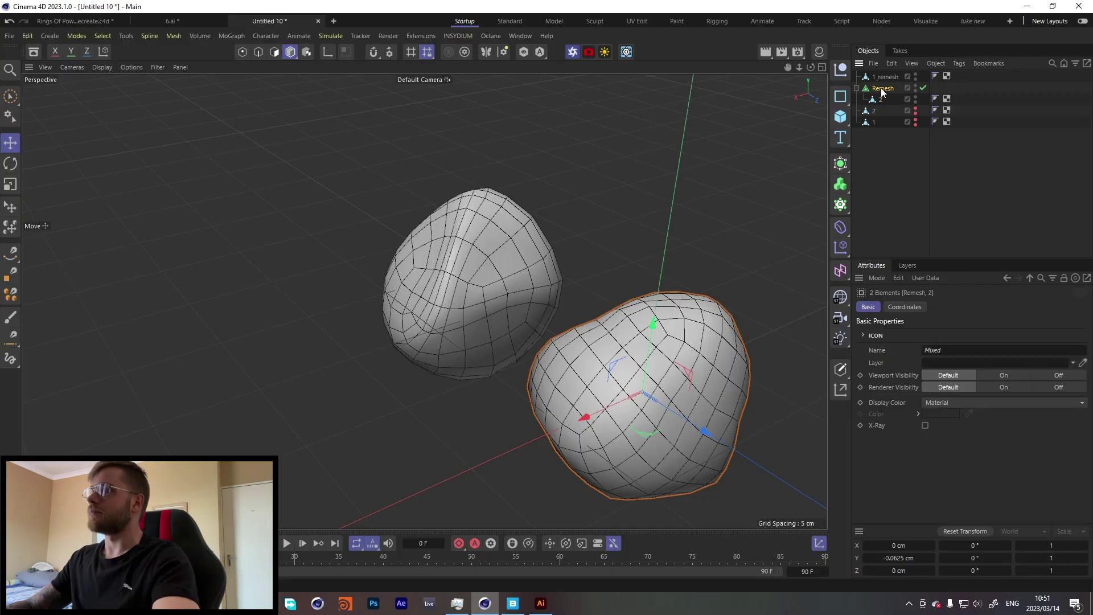
pyautogui.rightClick(882, 90)
pyautogui.click(955, 386)
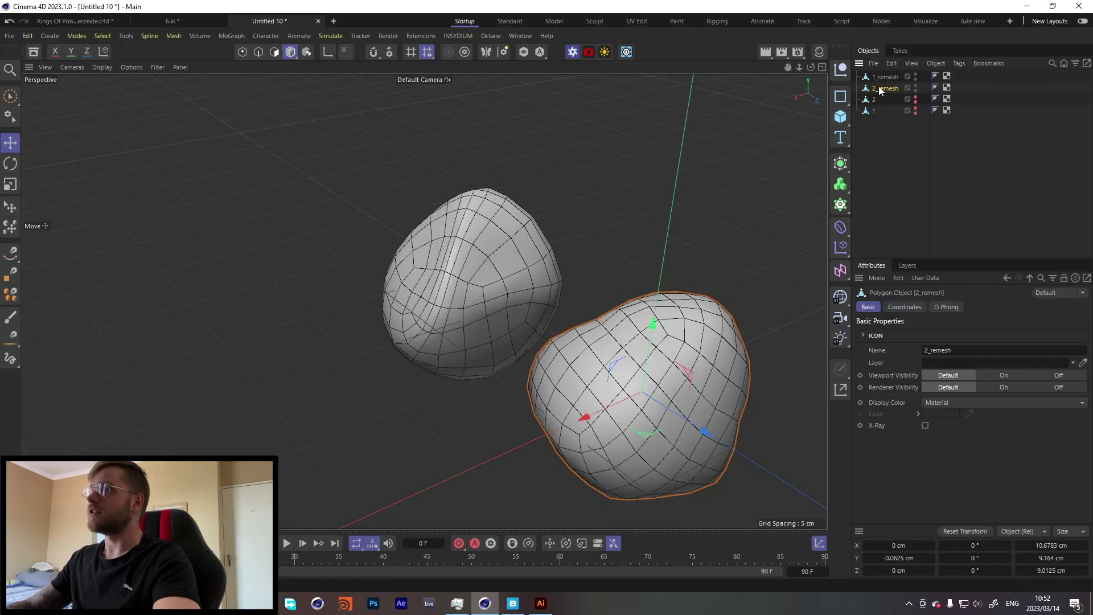
# - Center the axis of 1_remesh on all of its points with Axis Center
pyautogui.moveTo(563, 320); pyautogui.dragTo(603, 256)
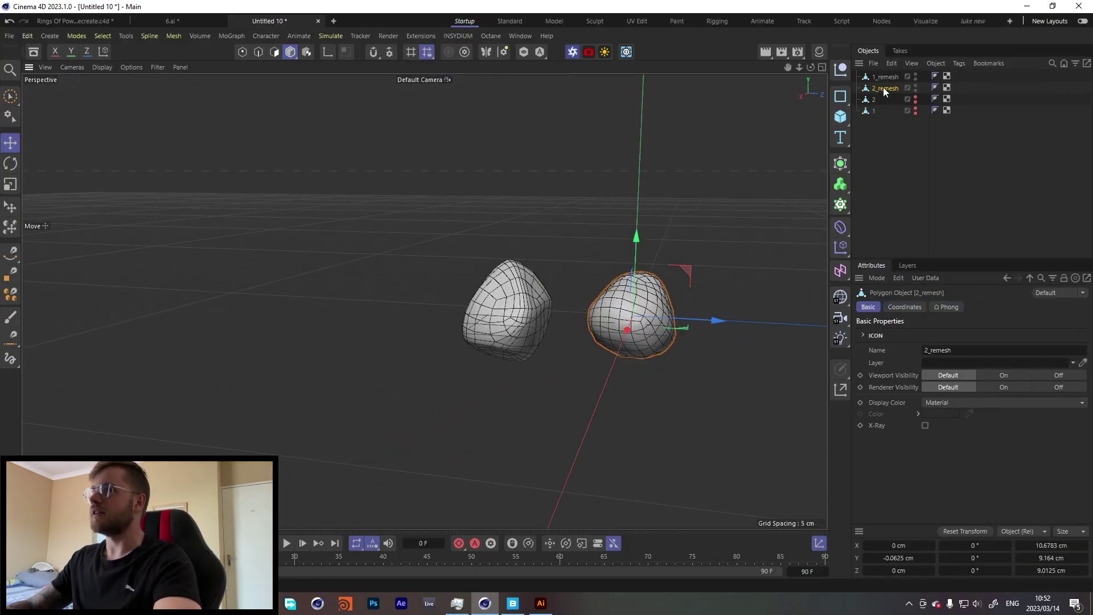
pyautogui.click(886, 78)
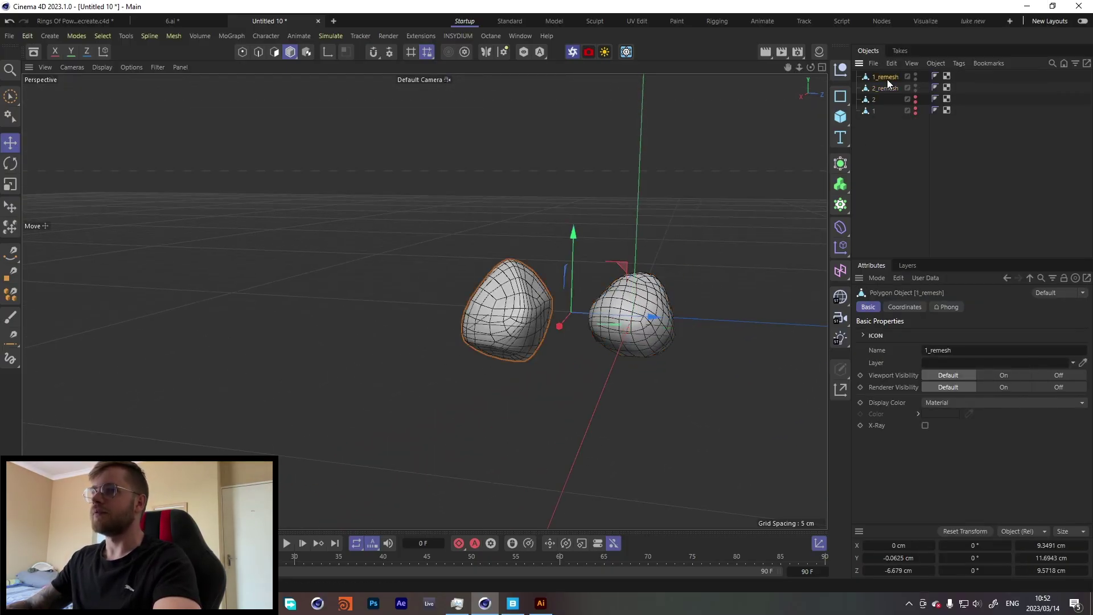
pyautogui.click(840, 387)
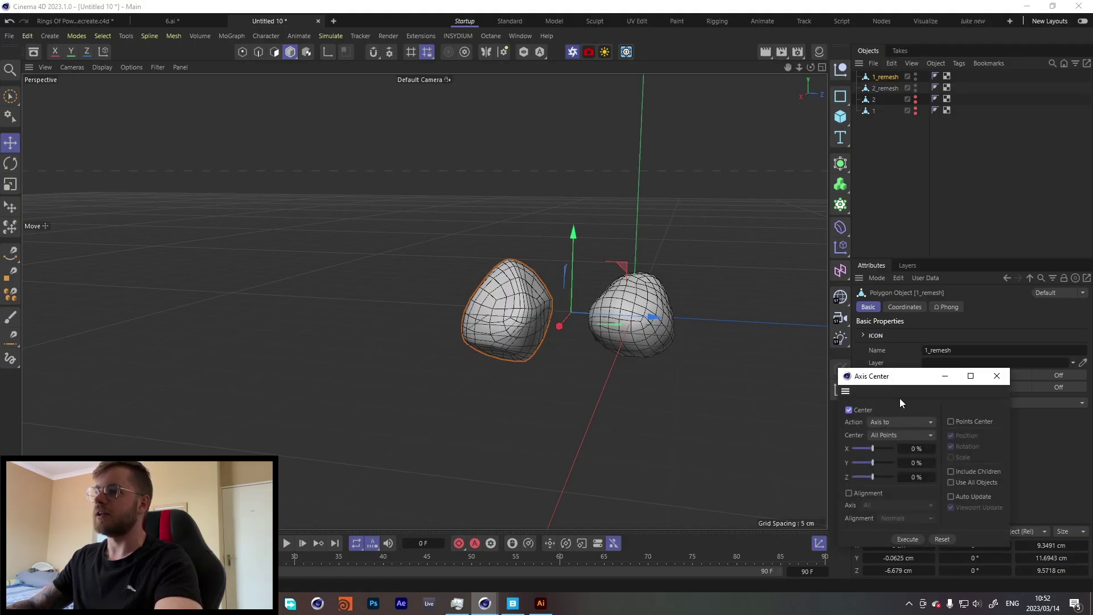
pyautogui.moveTo(868, 385); pyautogui.dragTo(730, 267)
pyautogui.click(770, 421)
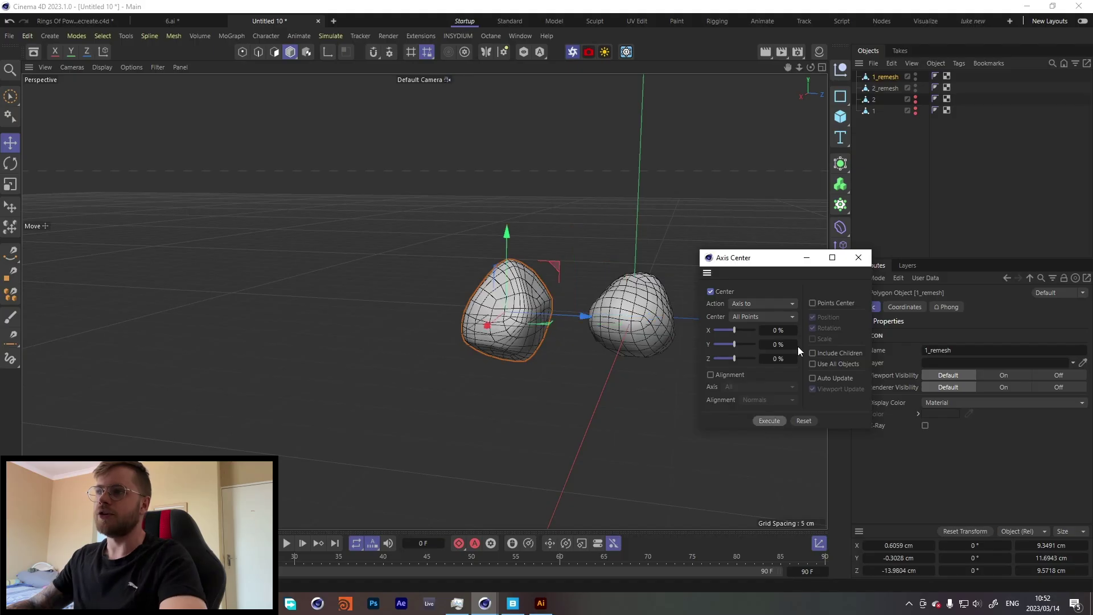
pyautogui.click(858, 258)
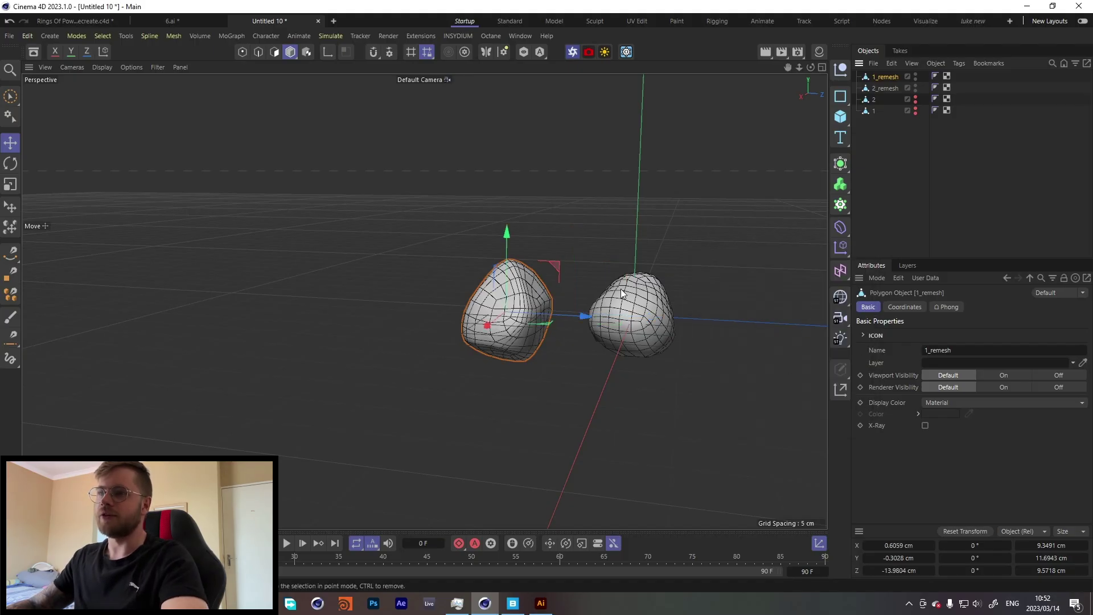
pyautogui.hotkey('shift', 'c')
pyautogui.write('ax')
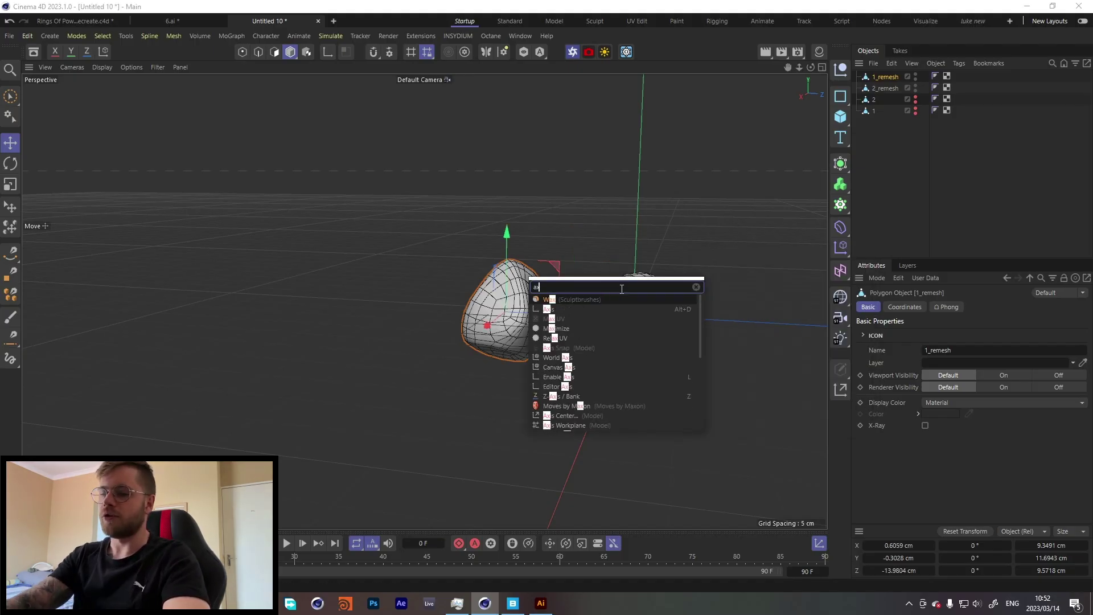
pyautogui.write('is')
pyautogui.scroll(-2, 574, 367)
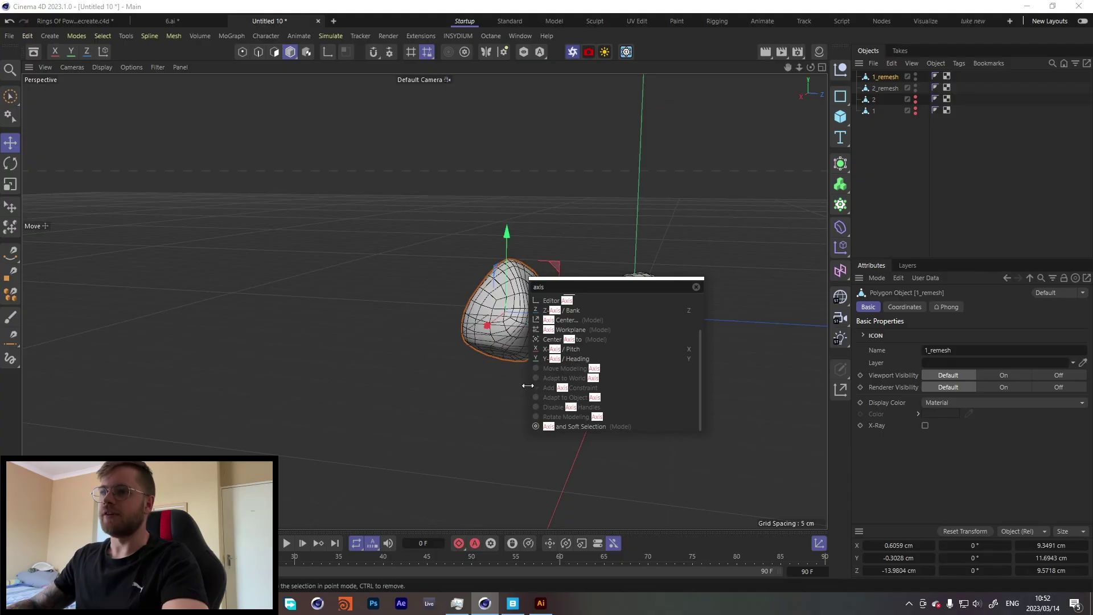
pyautogui.click(496, 371)
pyautogui.scroll(2, 496, 371)
pyautogui.click(518, 404)
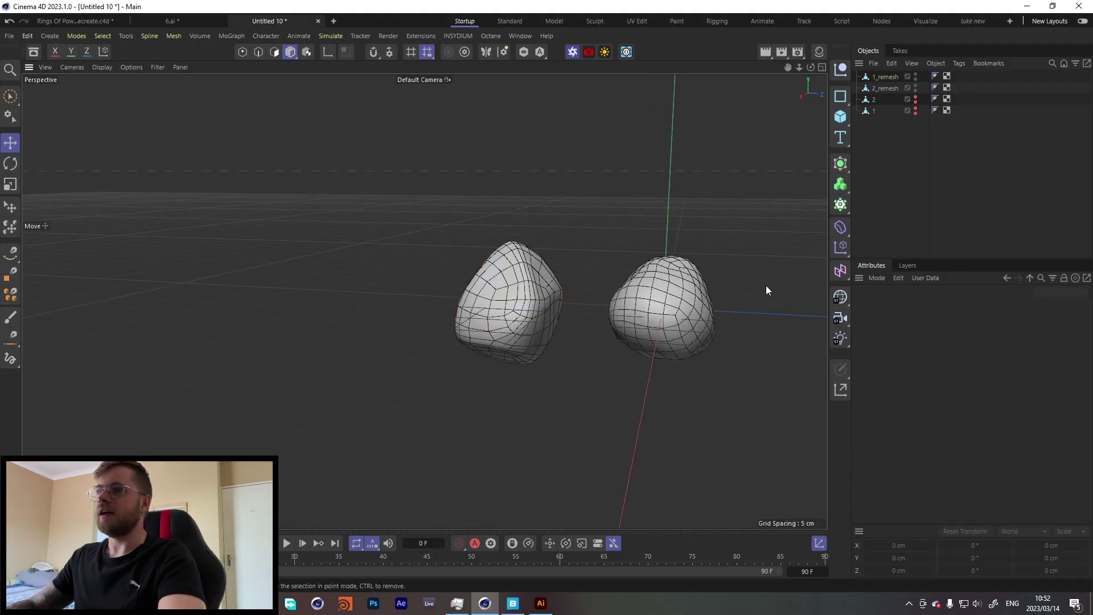
# - Check the axis positions of both remeshed rocks and add a Plane primitive as the ground surface
pyautogui.click(880, 89)
pyautogui.click(882, 76)
pyautogui.click(878, 90)
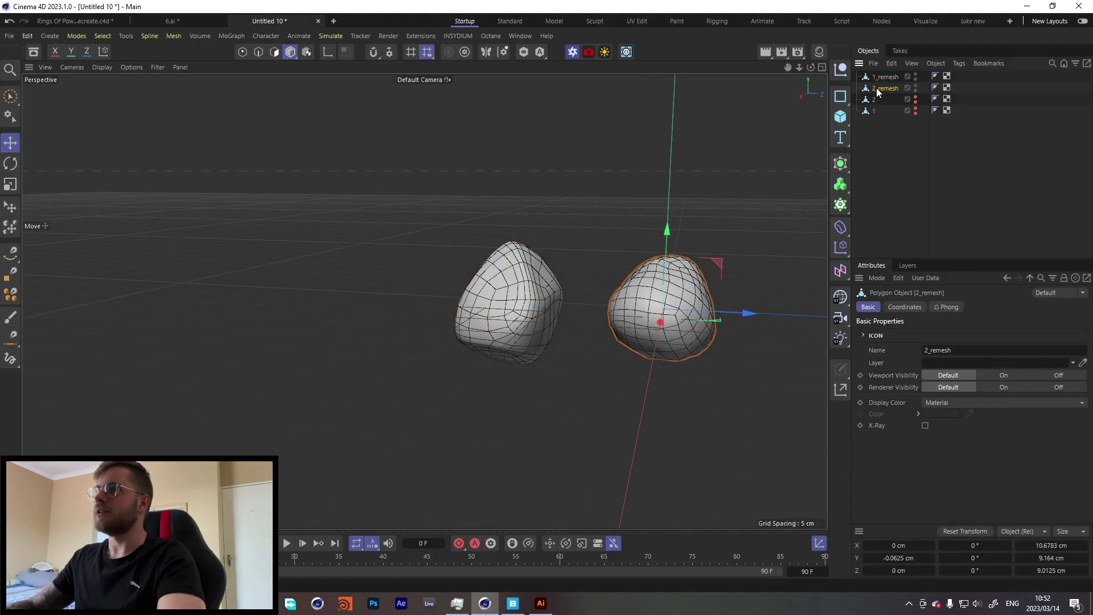
pyautogui.click(884, 77)
pyautogui.click(841, 124)
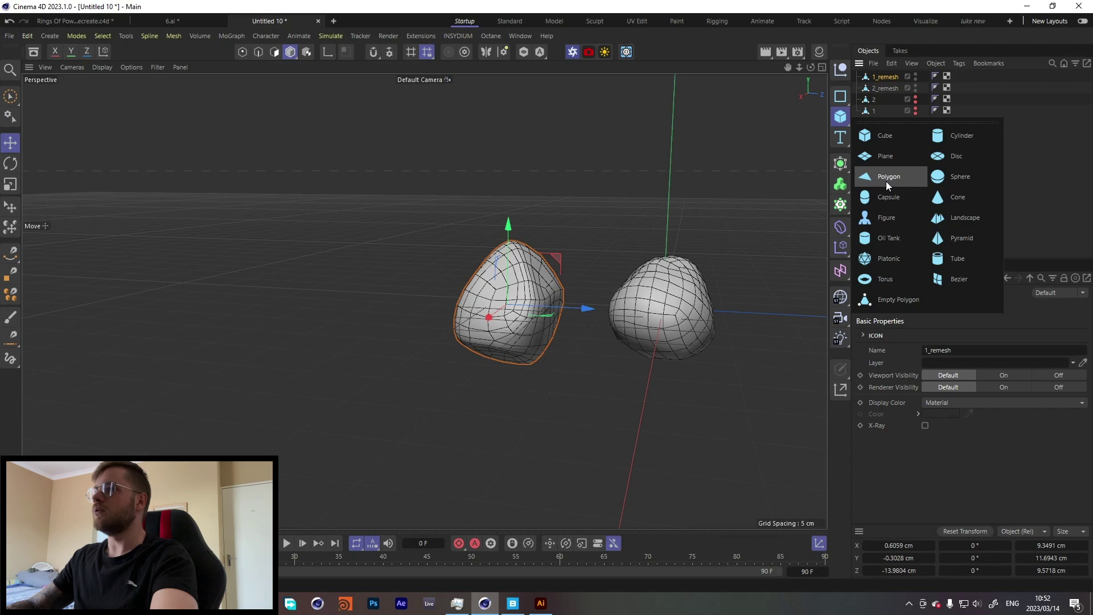
pyautogui.click(886, 152)
pyautogui.moveTo(466, 364); pyautogui.dragTo(544, 234)
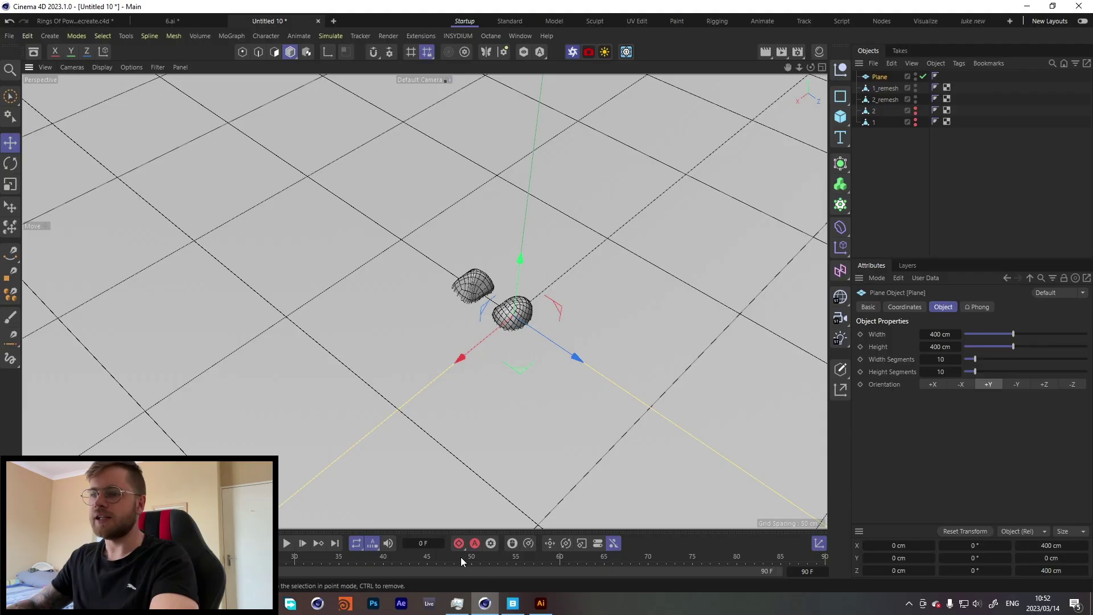
# - Switch to Quixel Bridge to examine the Small Granite Rock asset, and return to Cinema 4D
pyautogui.click(513, 603)
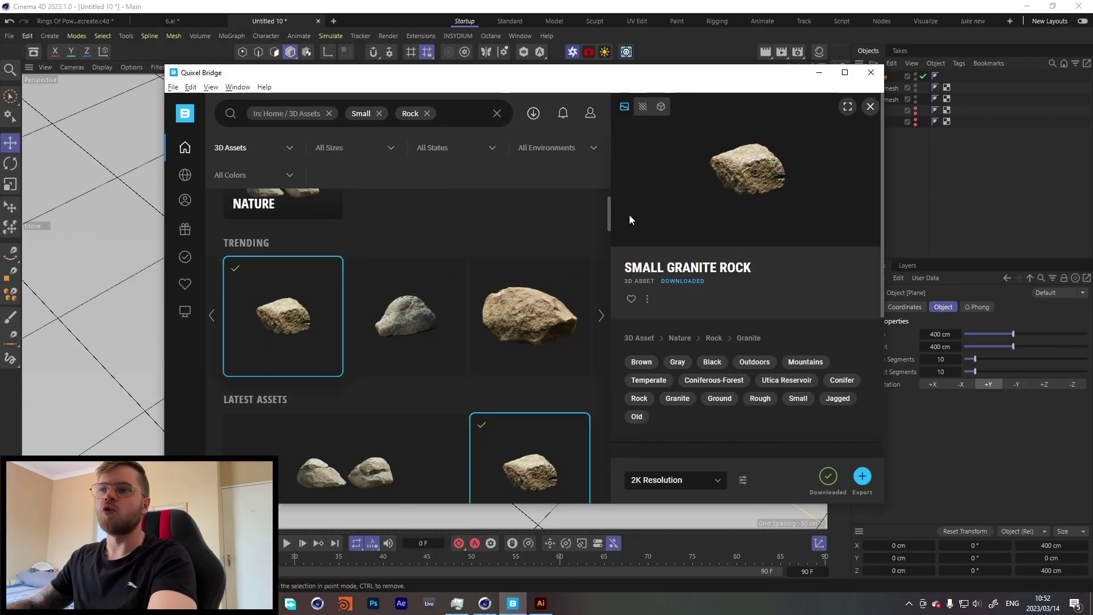
pyautogui.click(819, 72)
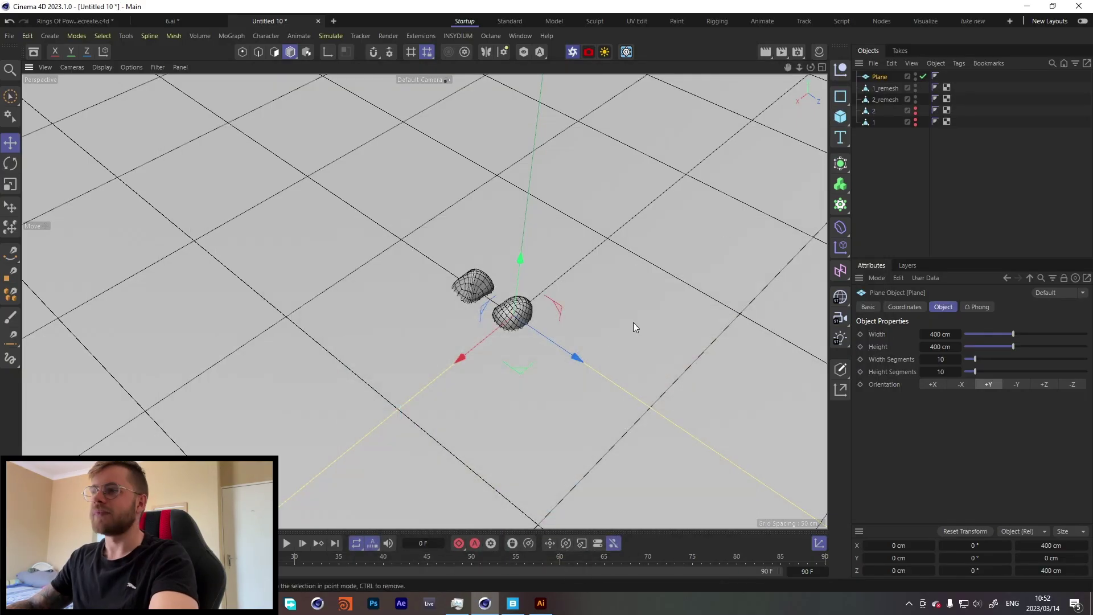
# - Enlarge the ground plane to a width of about 1545 cm and a height of about 1511 cm
pyautogui.scroll(5, 509, 254)
pyautogui.moveTo(509, 254); pyautogui.dragTo(511, 250)
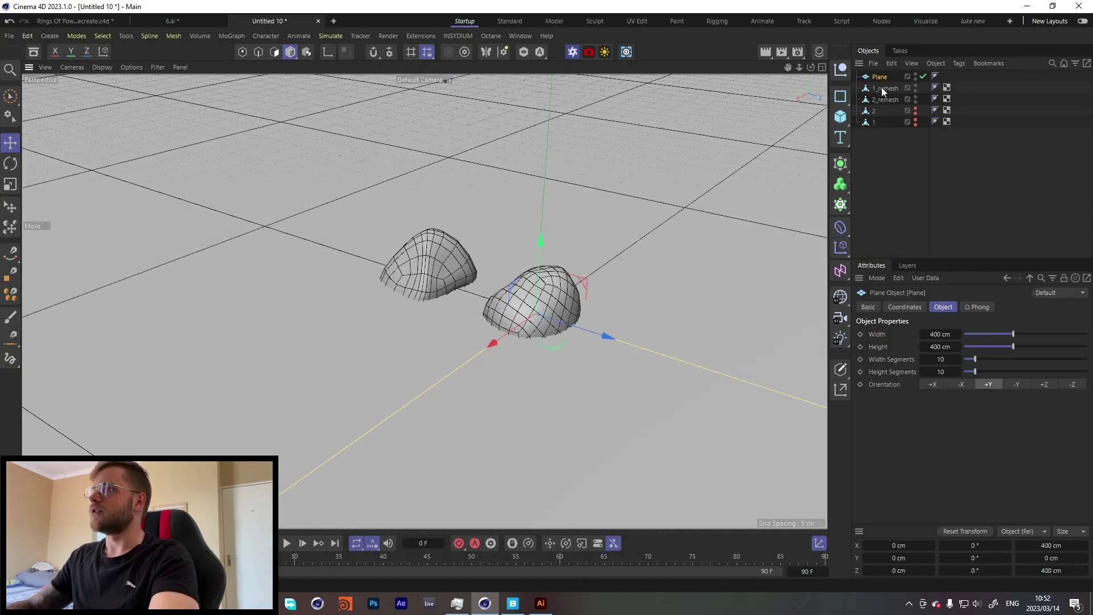
pyautogui.scroll(-5, 474, 292)
pyautogui.scroll(-3, 684, 230)
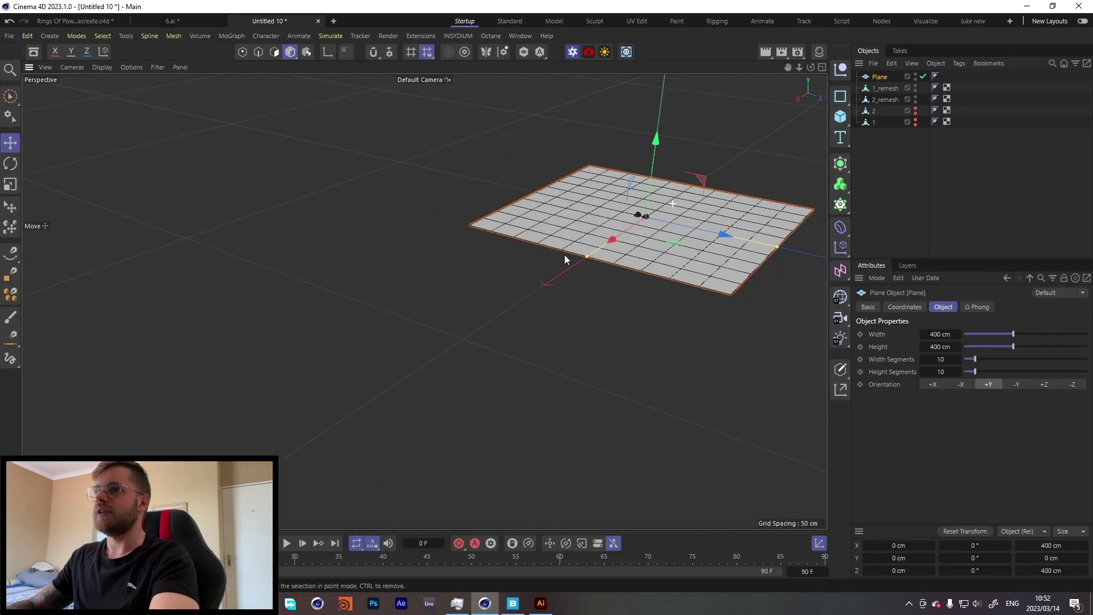
pyautogui.moveTo(584, 260); pyautogui.dragTo(488, 349)
pyautogui.scroll(-3, 442, 271)
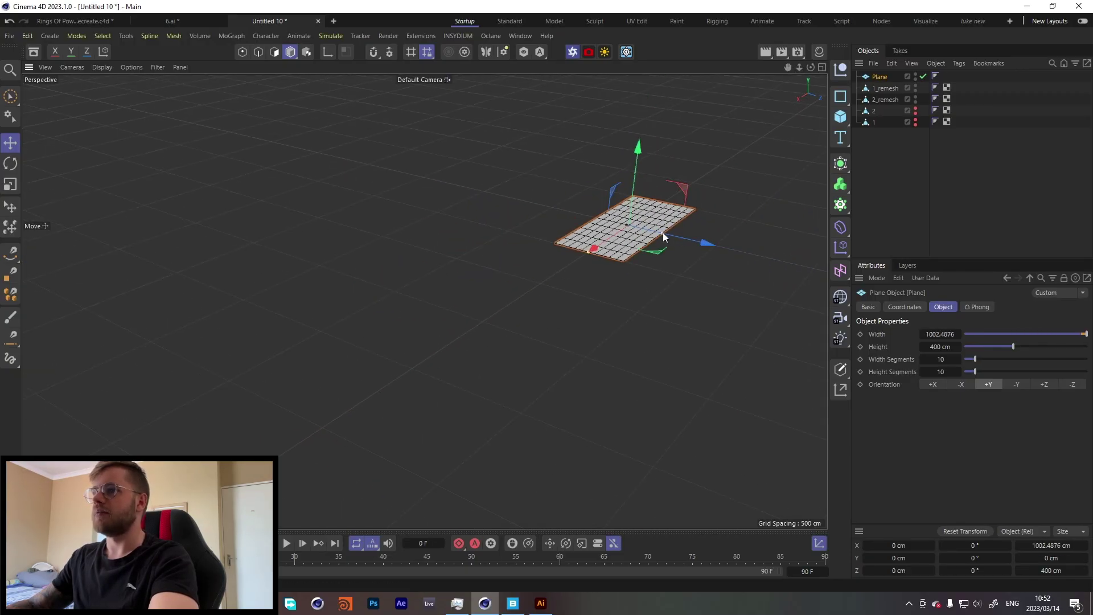
pyautogui.moveTo(663, 232); pyautogui.dragTo(676, 263)
pyautogui.moveTo(593, 251); pyautogui.dragTo(630, 221)
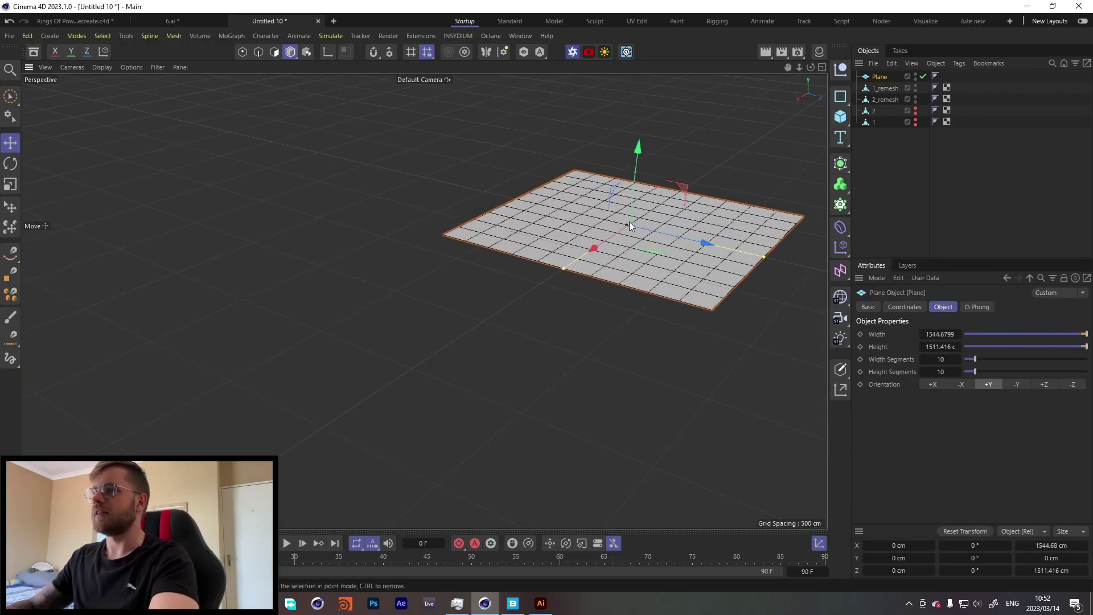
# - Put 1_remesh and 2_remesh each into its own Cloner, and disable the Cloner holding 2_remesh
pyautogui.scroll(6, 630, 221)
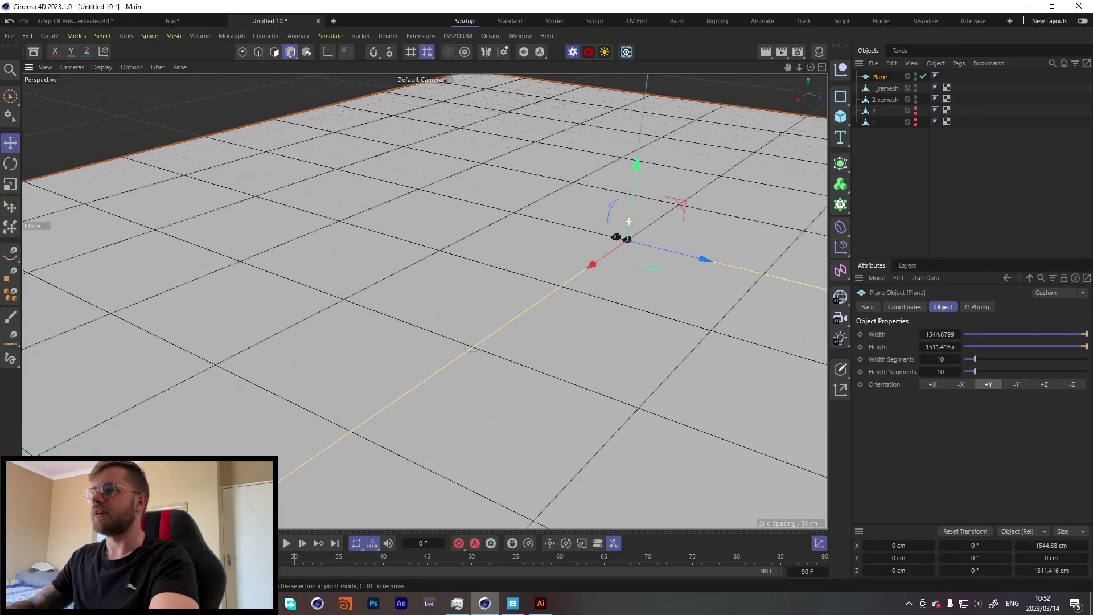
pyautogui.click(880, 86)
pyautogui.keyDown('alt'); pyautogui.click(841, 205); pyautogui.keyUp('alt')
pyautogui.click(886, 111)
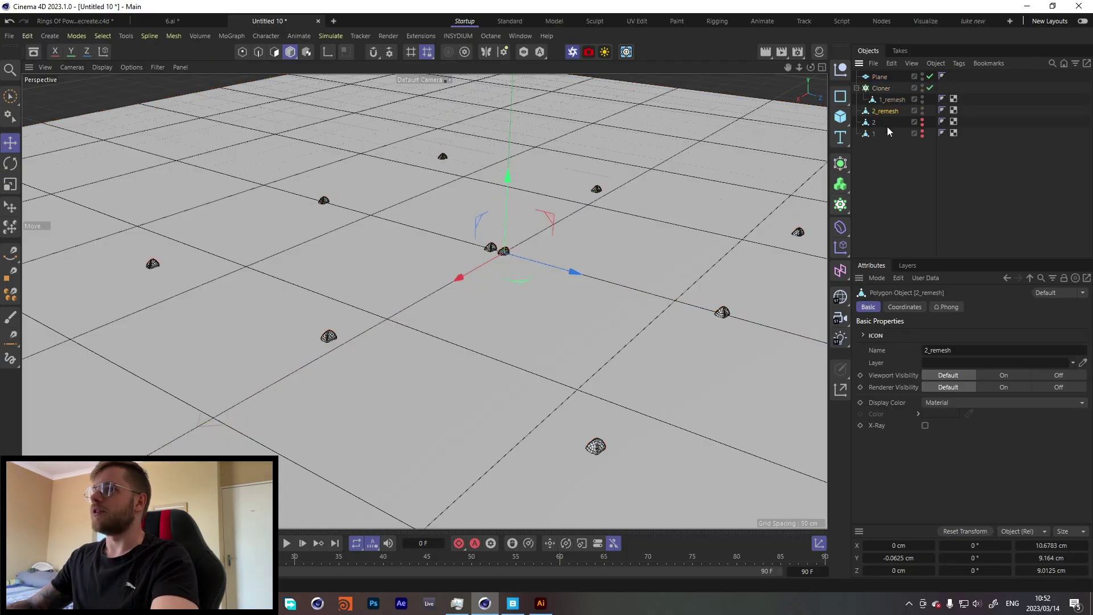
pyautogui.keyDown('alt'); pyautogui.click(841, 205); pyautogui.keyUp('alt')
pyautogui.click(931, 110)
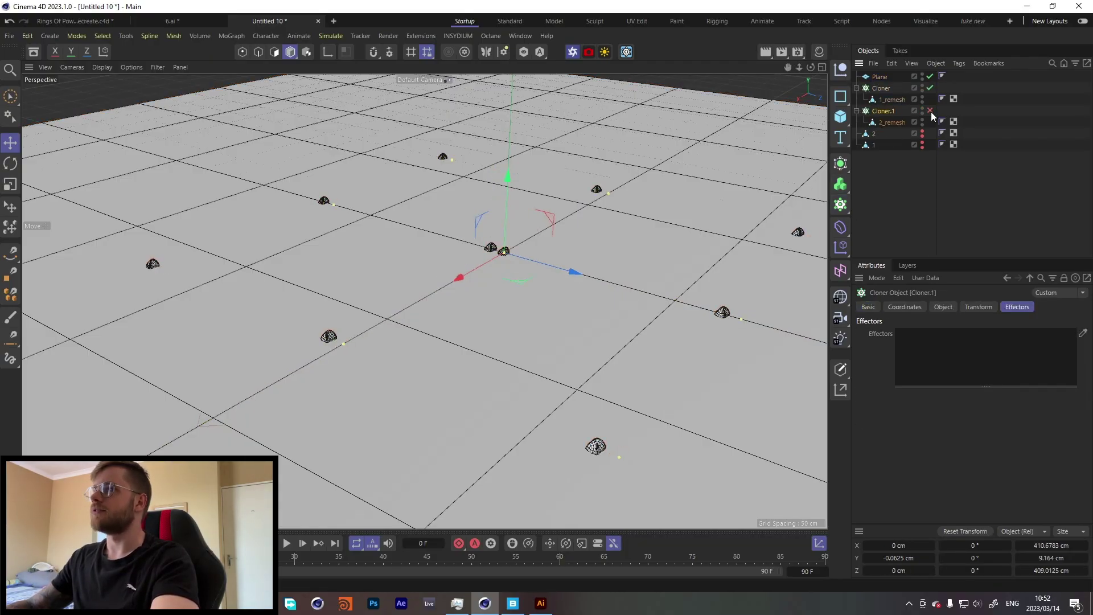
# - Move 1_remesh inside its Cloner along the Z axis to about 14.1 cm
pyautogui.click(883, 86)
pyautogui.click(883, 101)
pyautogui.moveTo(541, 265); pyautogui.dragTo(555, 267)
pyautogui.moveTo(889, 100)
pyautogui.mouseDown()
pyautogui.moveTo(883, 89)
pyautogui.moveTo(882, 101)
pyautogui.mouseUp()
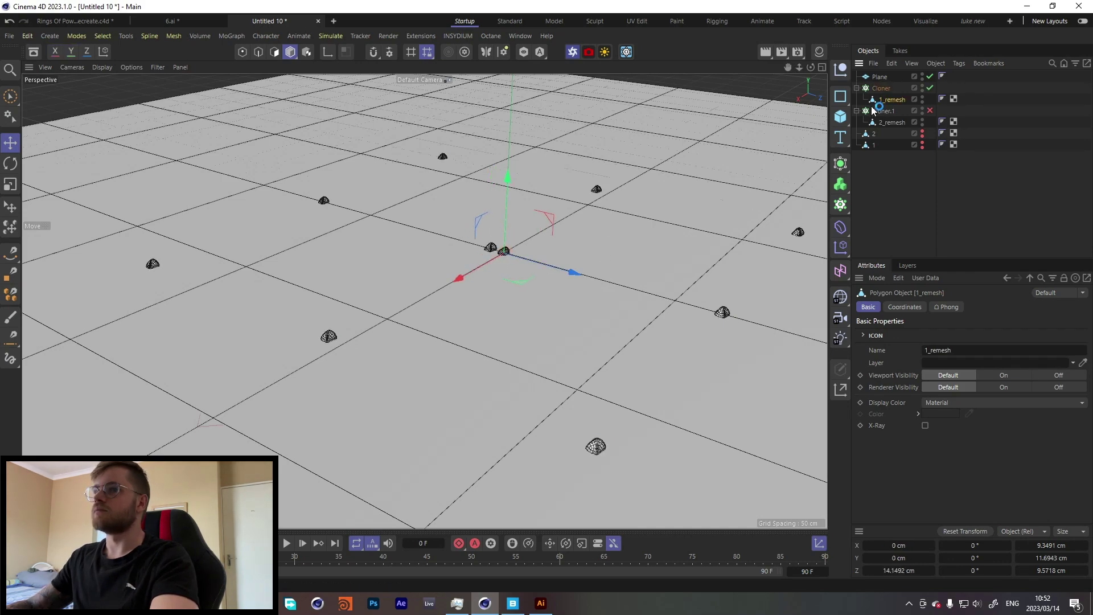
# - Move the Cloner holding 1_remesh up to about 1.9 cm in Y and along Z to about -2.1 cm
pyautogui.click(881, 89)
pyautogui.moveTo(496, 202); pyautogui.dragTo(501, 199)
pyautogui.moveTo(517, 253); pyautogui.dragTo(527, 258)
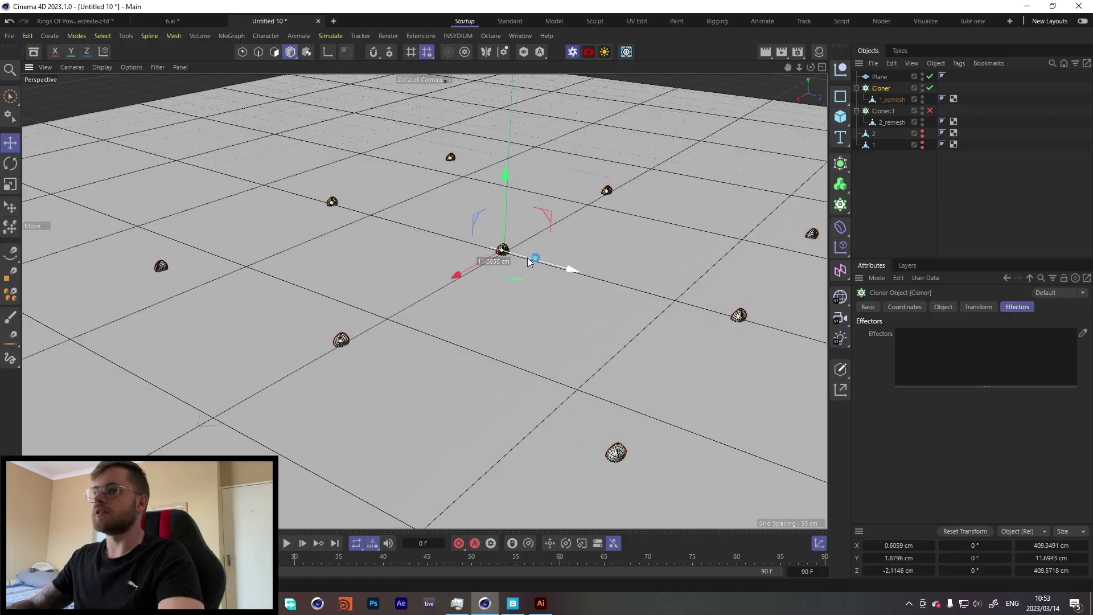
pyautogui.click(884, 101)
pyautogui.keyDown('ctrl'); pyautogui.click(887, 122); pyautogui.keyUp('ctrl')
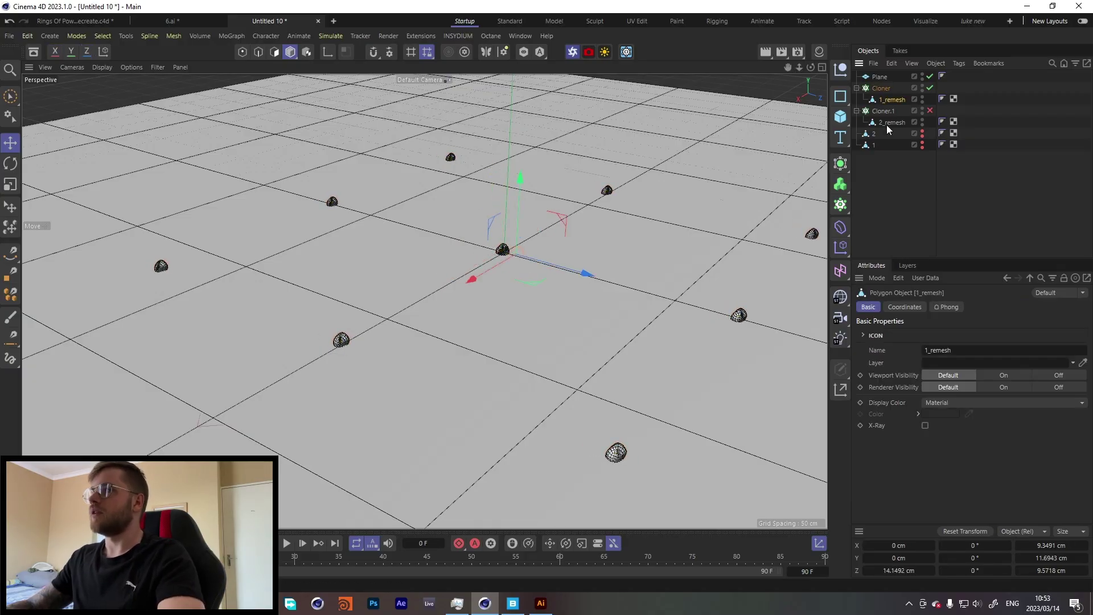
pyautogui.moveTo(511, 216); pyautogui.dragTo(511, 231)
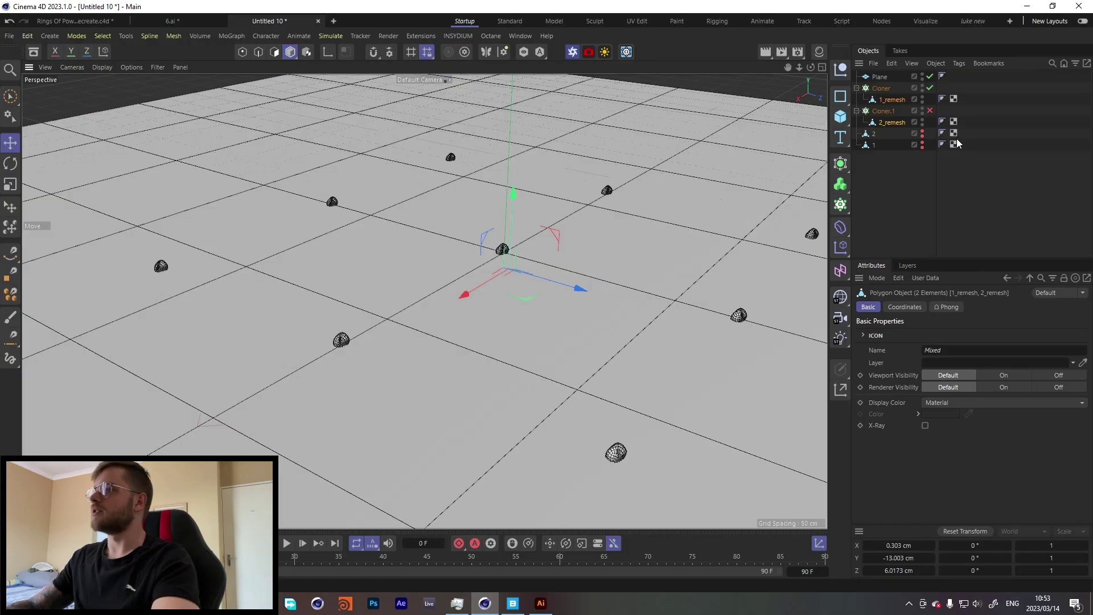
# - Set the grid spacing of the Cloner holding 1_remesh to 20 cm per step in X and Z
pyautogui.click(867, 89)
pyautogui.click(944, 307)
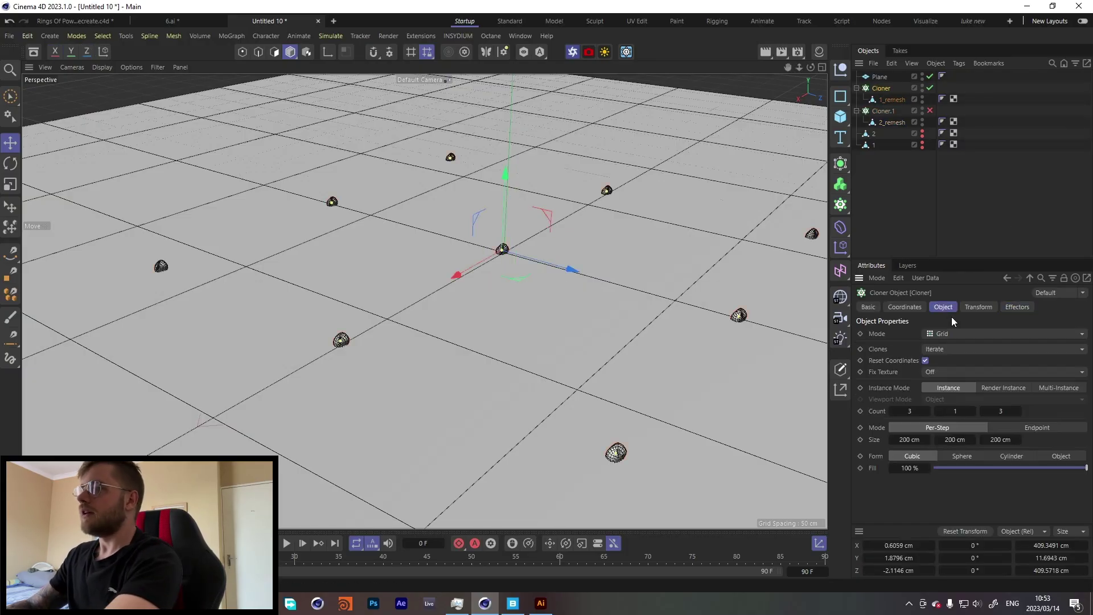
pyautogui.click(909, 439)
pyautogui.write('20')
pyautogui.click(1018, 440)
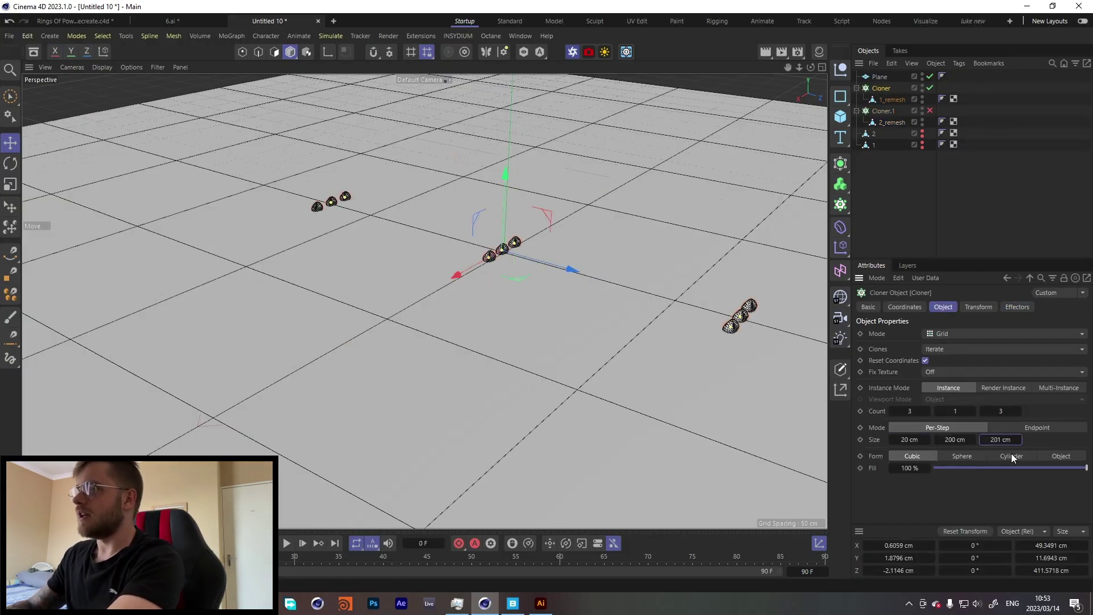
pyautogui.write('20')
pyautogui.press('Return')
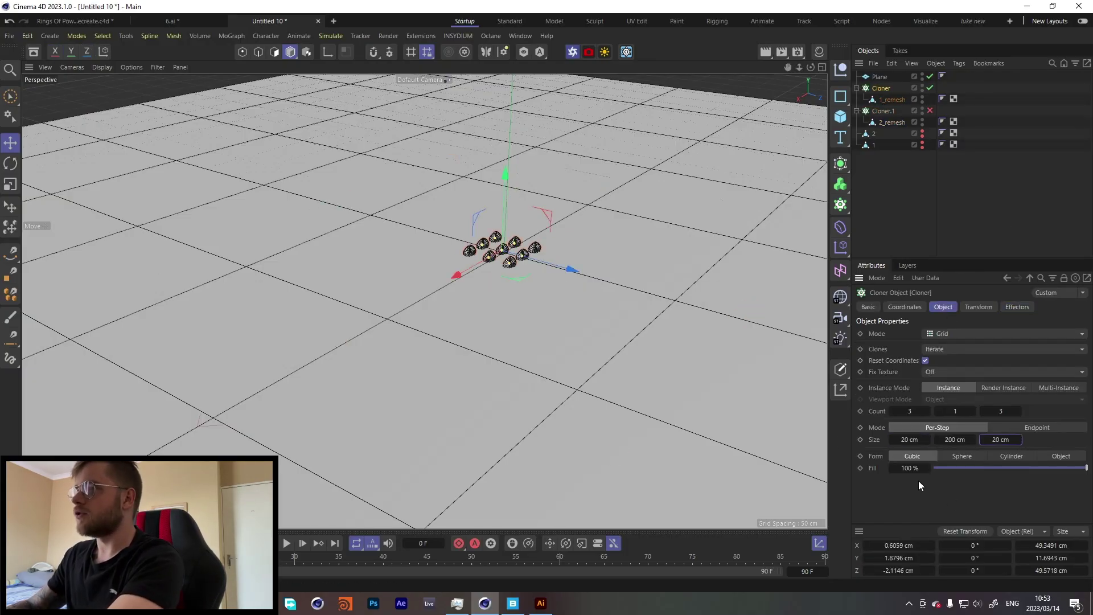
# - Set the clone count of the 1_remesh Cloner to 20 in X and 20 in Z
pyautogui.click(913, 411)
pyautogui.write('20')
pyautogui.click(1003, 414)
pyautogui.write('20')
pyautogui.press('Return')
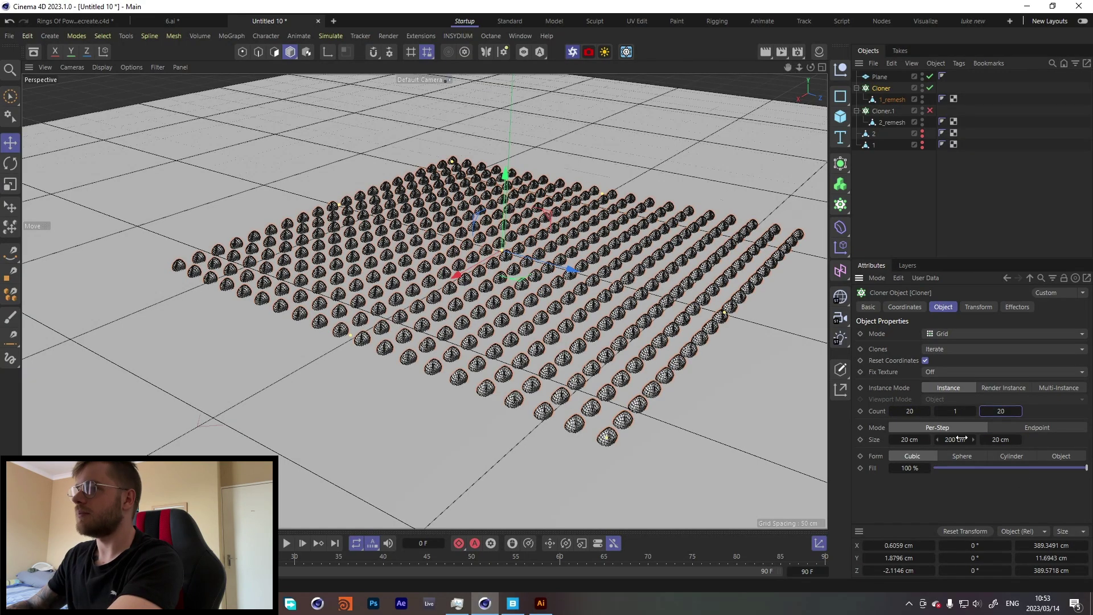
# - Raise the clone count of the 1_remesh Cloner to 30 in both X and Z
pyautogui.click(917, 412)
pyautogui.write('30')
pyautogui.click(1001, 412)
pyautogui.write('30')
pyautogui.press('Return')
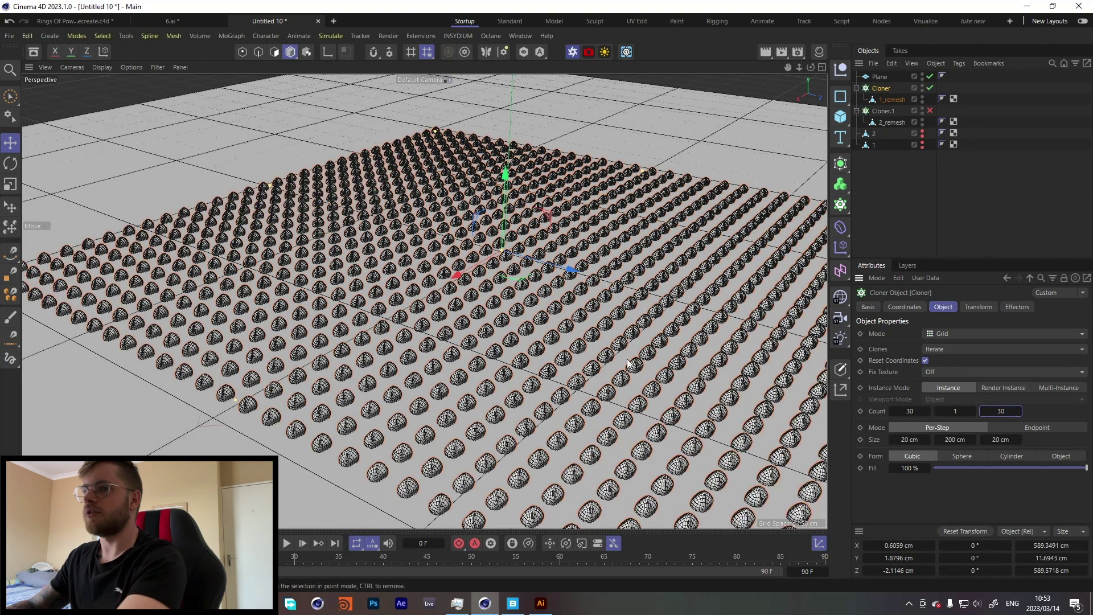
pyautogui.scroll(-3, 628, 363)
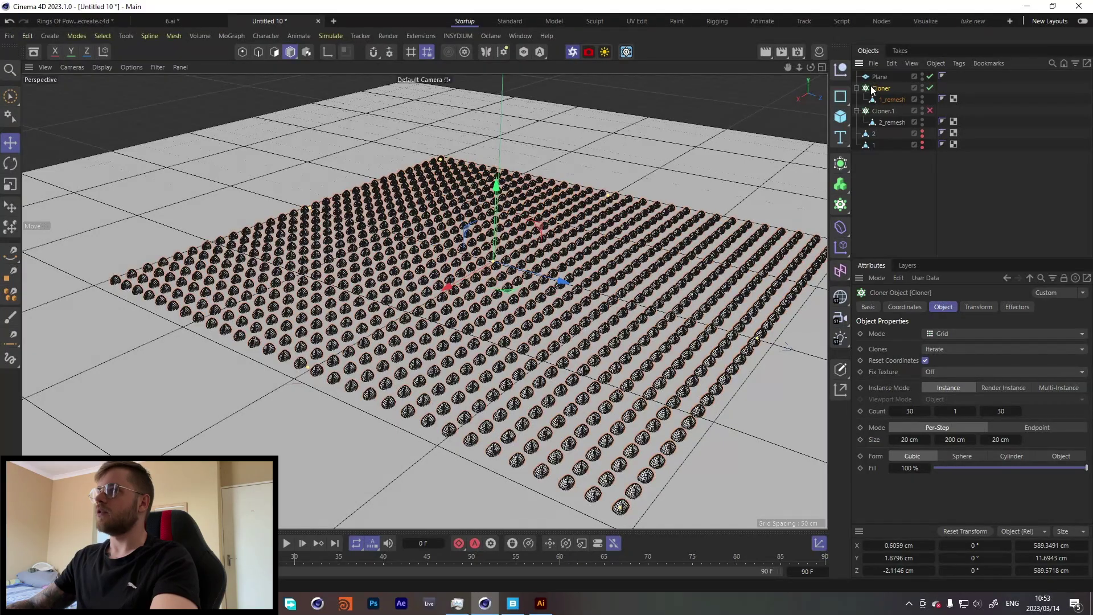
# - Add a Random effector to the 1_remesh Cloner and set its Y position variation to 0 cm
pyautogui.click(244, 37)
pyautogui.moveTo(262, 57)
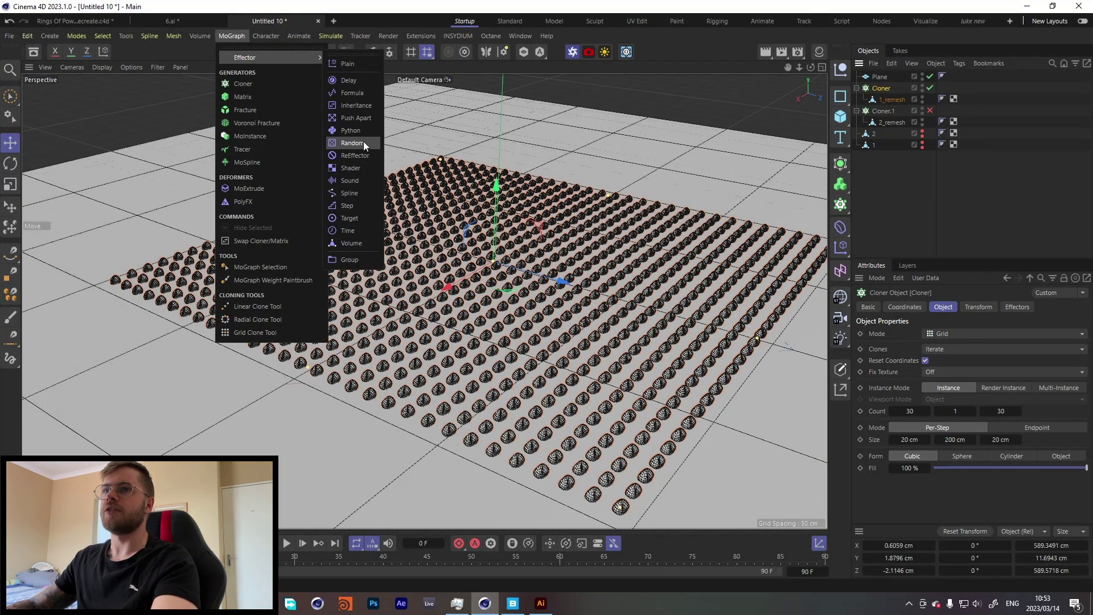
pyautogui.click(363, 142)
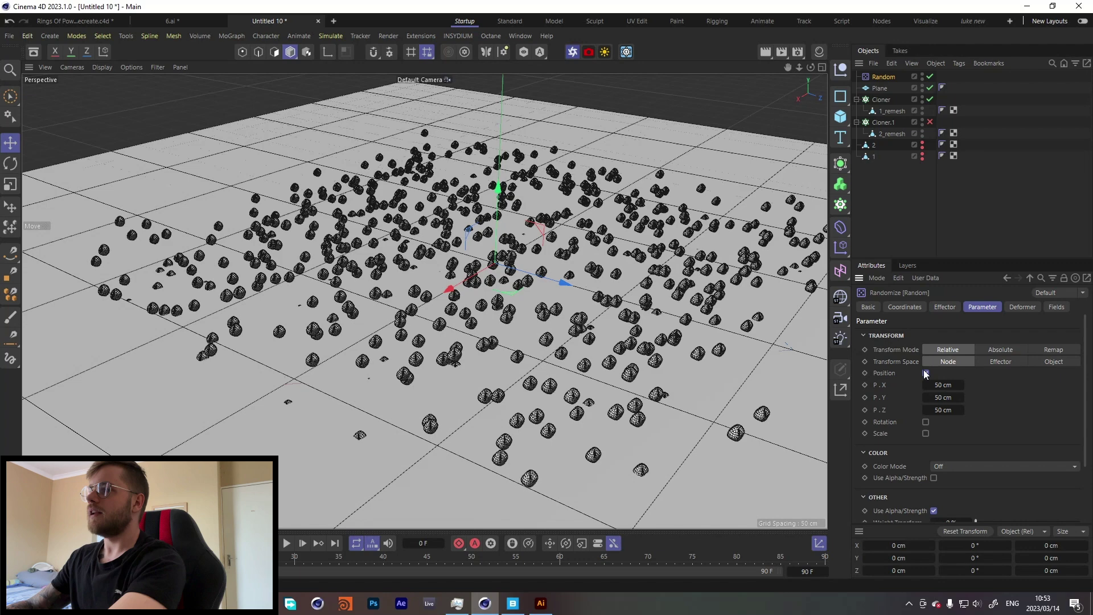
pyautogui.doubleClick(943, 398)
pyautogui.write('0')
pyautogui.press('Return')
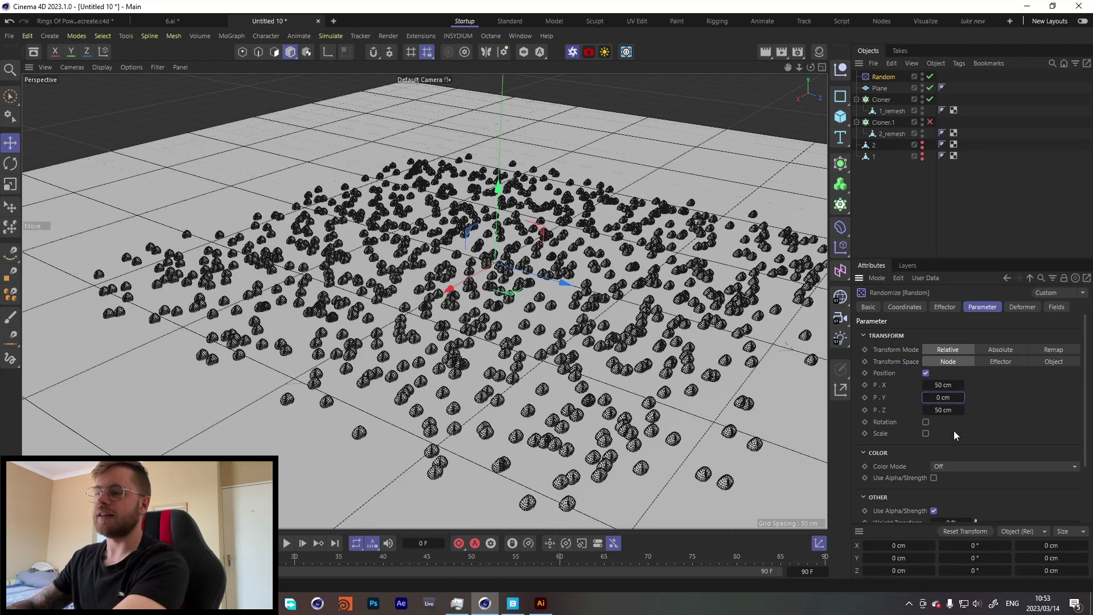
# - Enable rotation on the Random effector and set R.H, R.P and R.B to 360° each
pyautogui.click(926, 422)
pyautogui.doubleClick(945, 433)
pyautogui.write('360')
pyautogui.press('Tab')
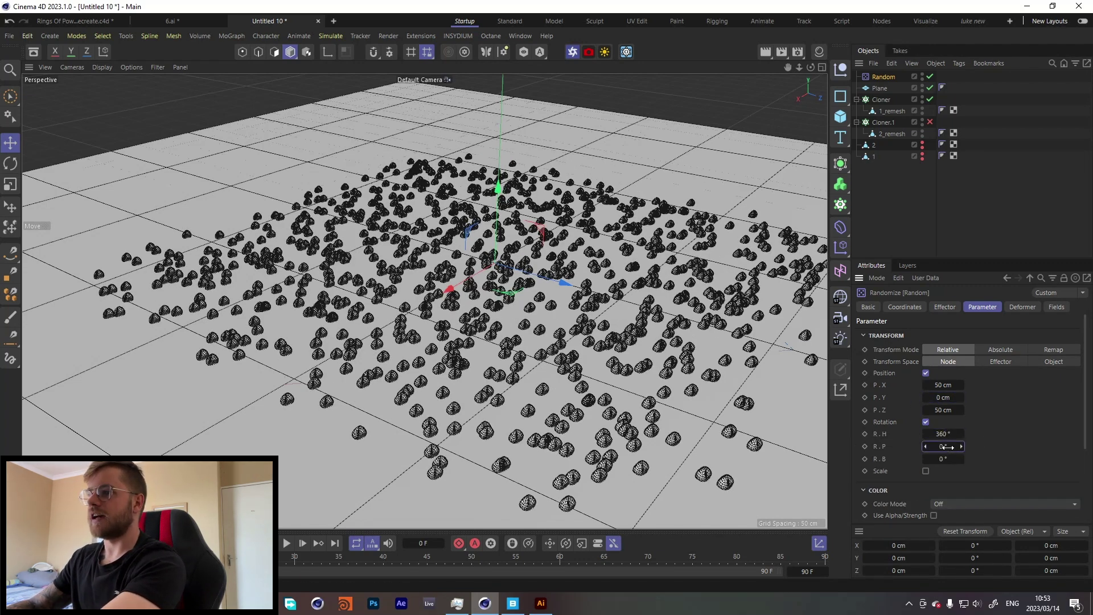
pyautogui.write('60')
pyautogui.press('Tab')
pyautogui.write('360')
pyautogui.hotkey('shift', 'Tab')
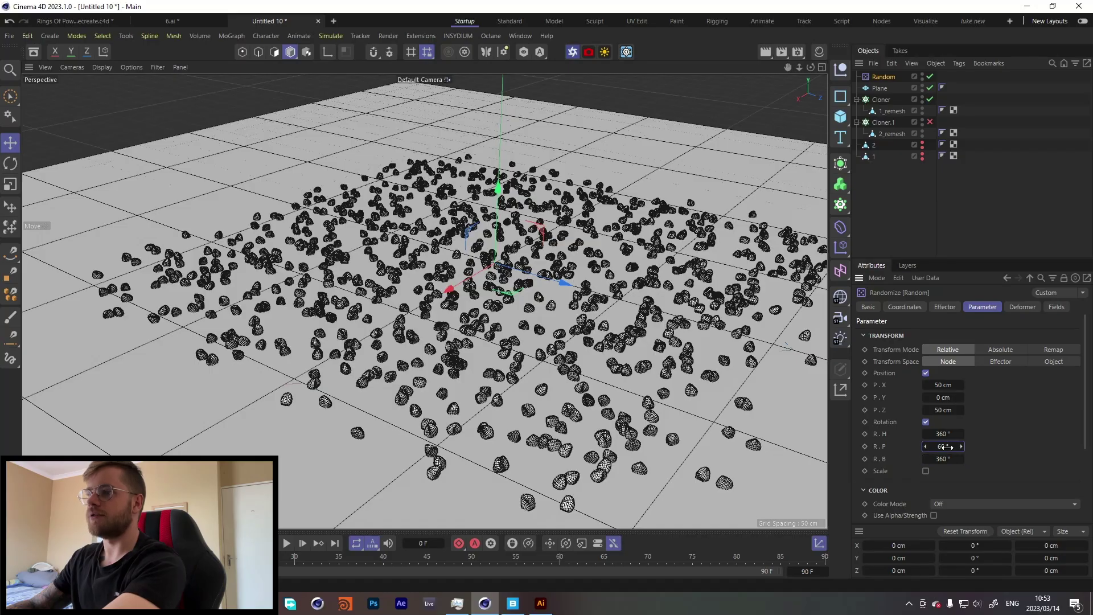
pyautogui.write('360')
pyautogui.press('Return')
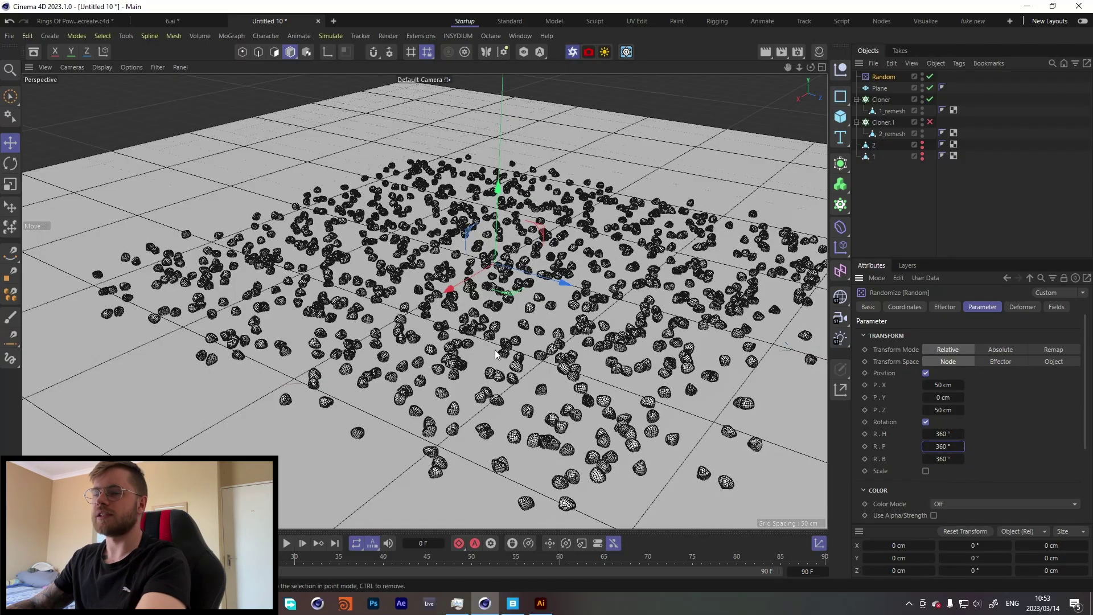
# - Enable uniform scale variation on the Random effector with a scale value of 0.5
pyautogui.click(926, 471)
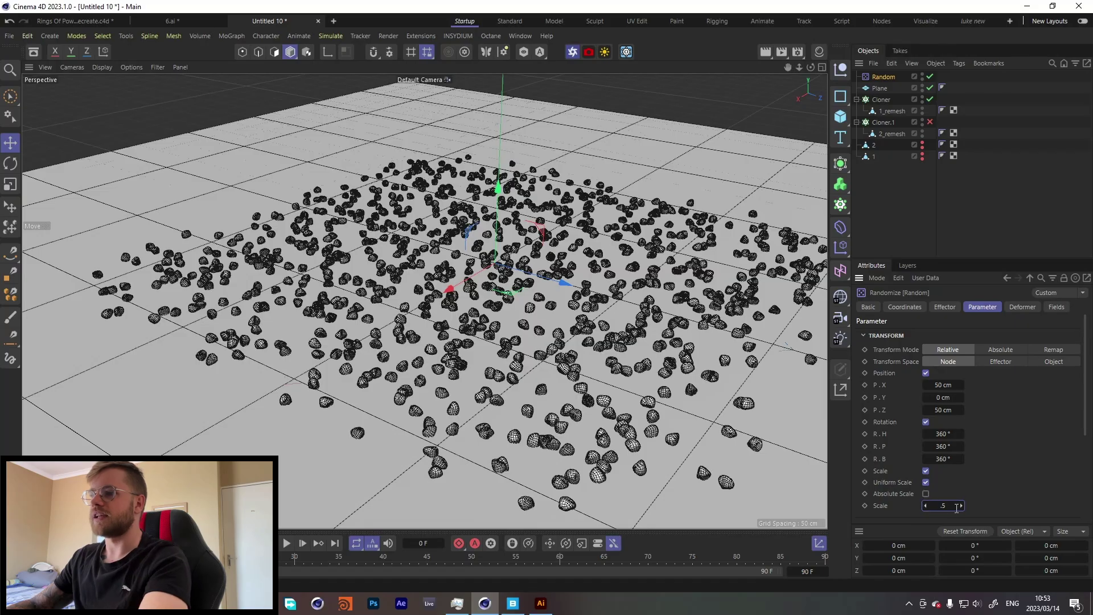
pyautogui.press('Return')
pyautogui.scroll(2, 496, 347)
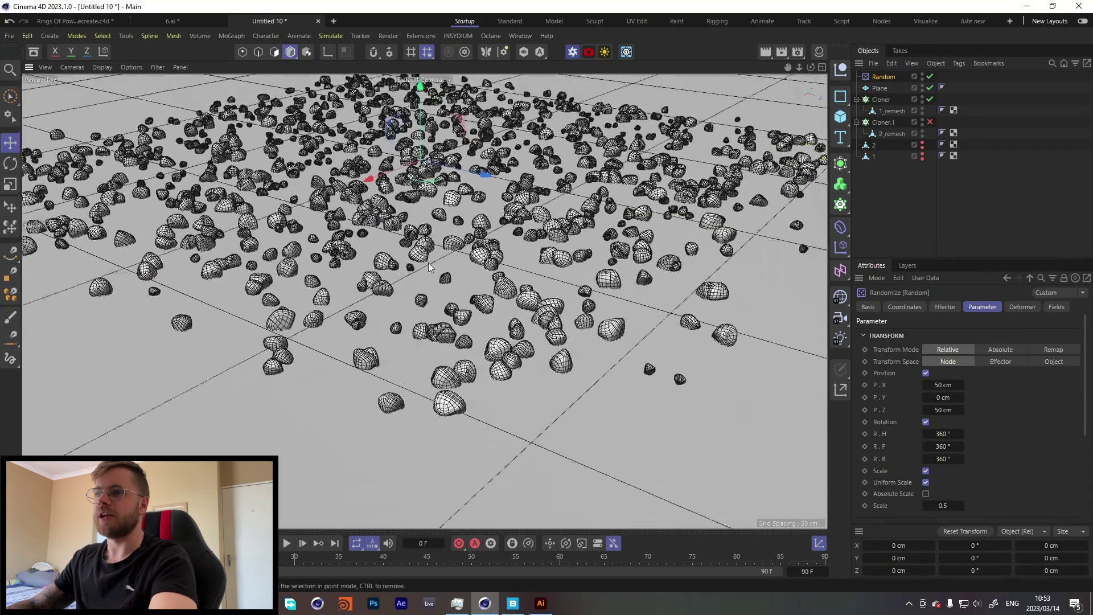
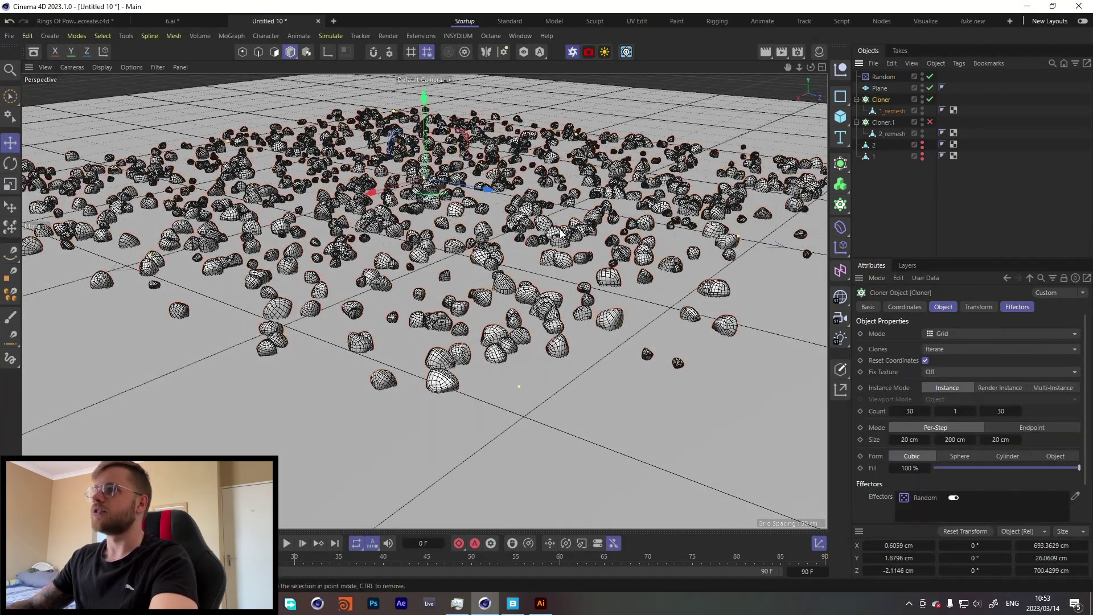
# - Raise the 1_remesh Cloner above the ground plane to a Y position of about 9.2 cm
pyautogui.moveTo(425, 125); pyautogui.dragTo(425, 116)
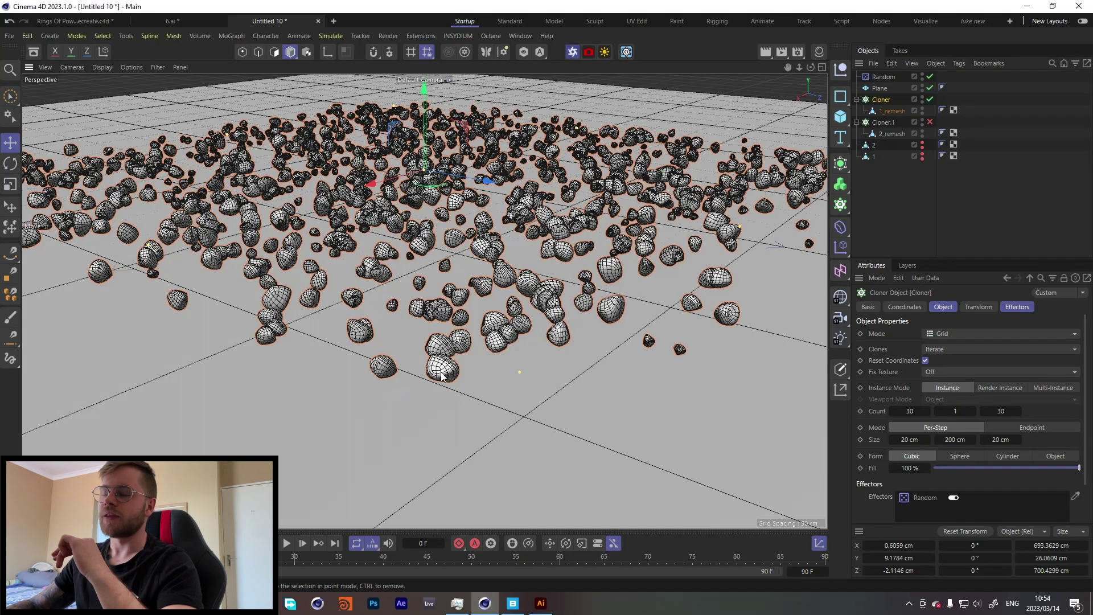
pyautogui.click(884, 200)
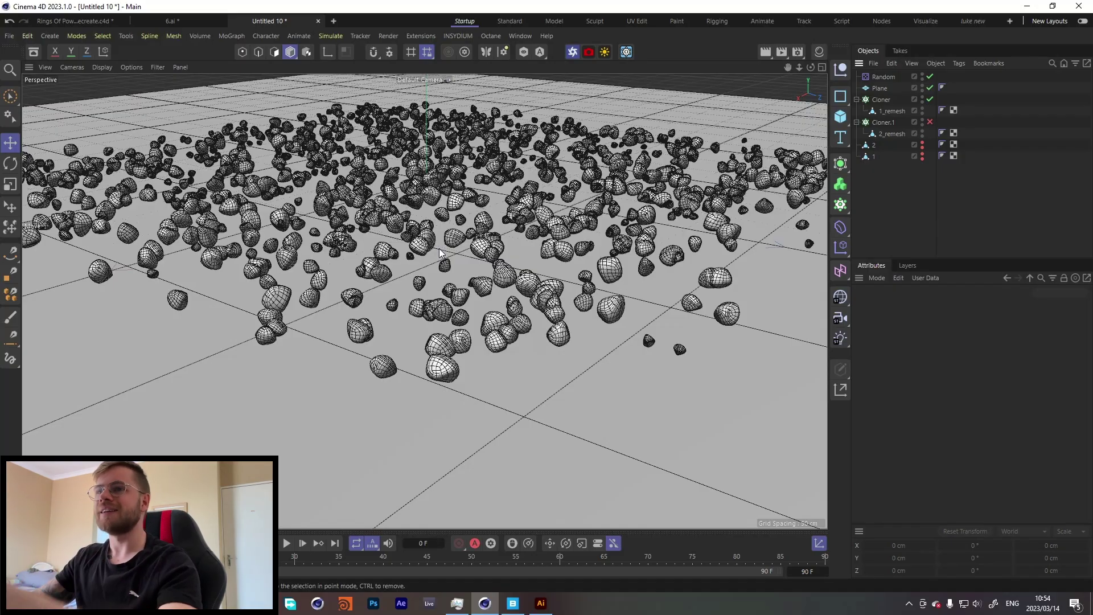
# - Add a Bullet Collider Body tag to the Plane
pyautogui.moveTo(408, 246); pyautogui.dragTo(390, 287)
pyautogui.scroll(-8, 391, 286)
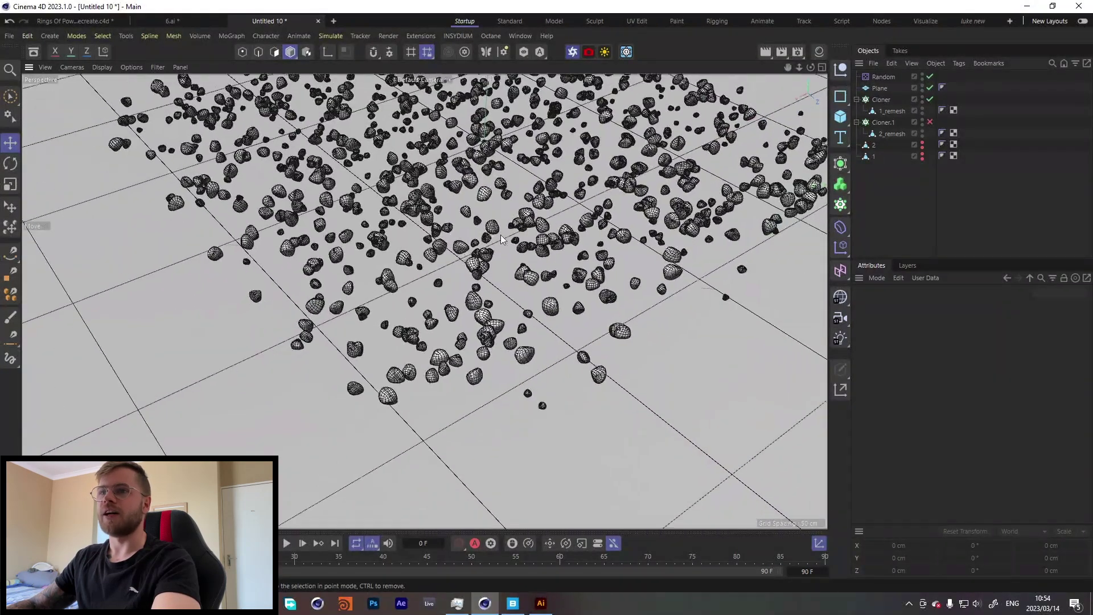
pyautogui.moveTo(390, 328); pyautogui.dragTo(405, 289)
pyautogui.scroll(4, 391, 308)
pyautogui.click(879, 89)
pyautogui.rightClick(880, 91)
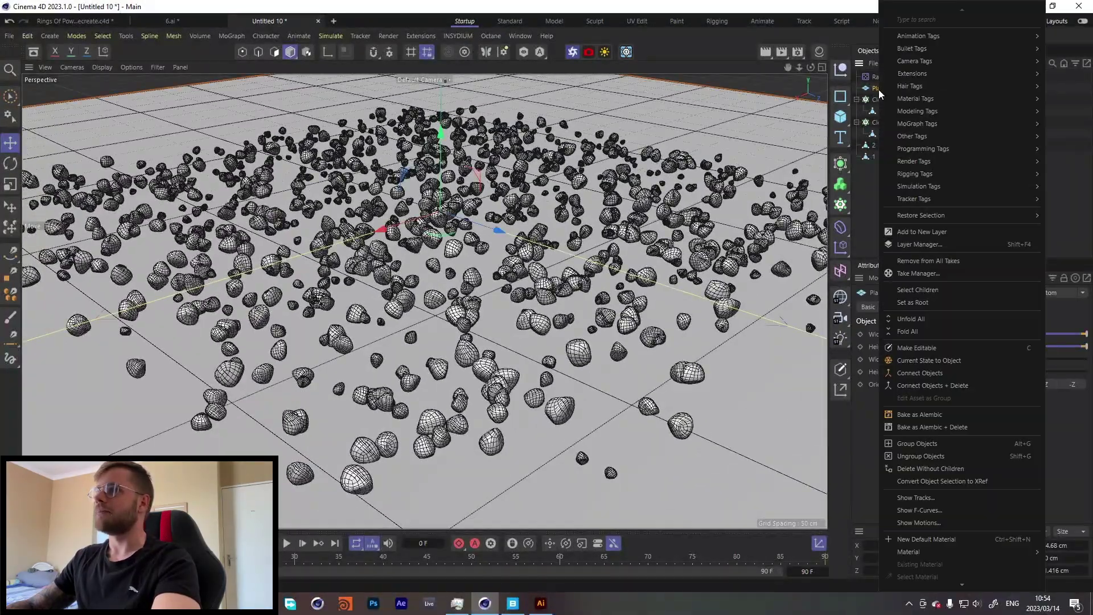
pyautogui.moveTo(916, 48)
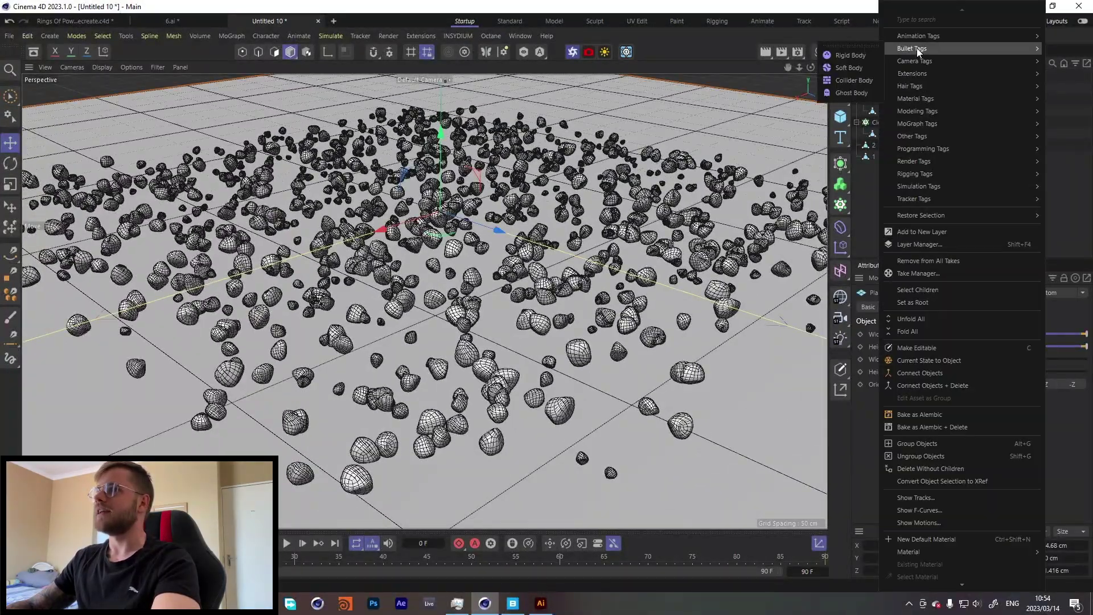
pyautogui.click(848, 80)
# - Add a Bullet Rigid Body tag to the 1_remesh Cloner
pyautogui.rightClick(878, 109)
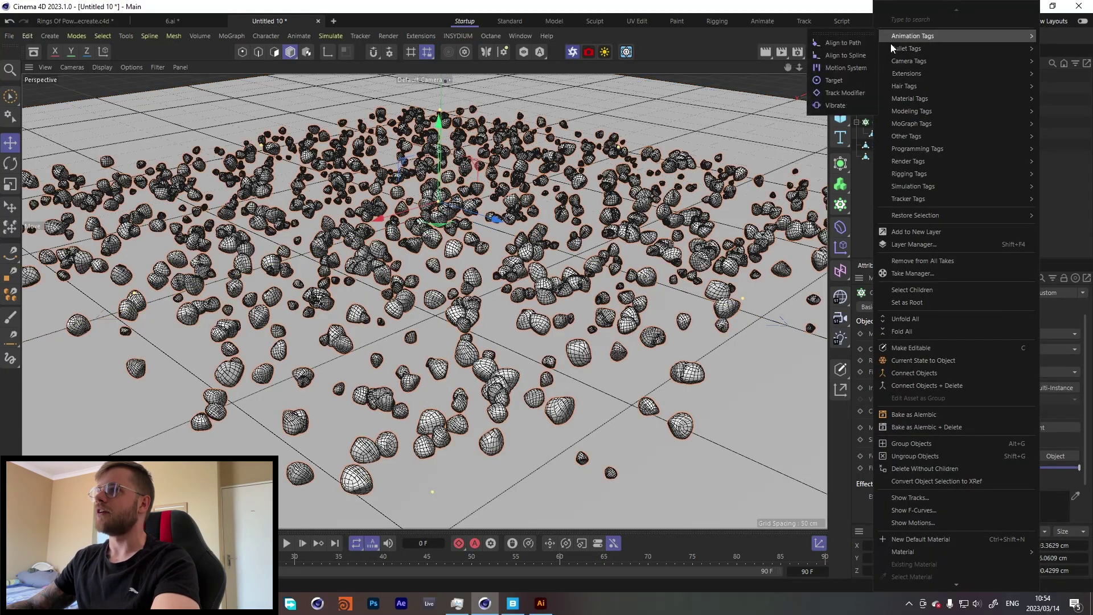
pyautogui.click(824, 54)
pyautogui.click(923, 204)
# - Run the simulation until the rocks settle, stop at frame 78, and set that as the Cloner's initial dynamics state
pyautogui.scroll(-4, 570, 221)
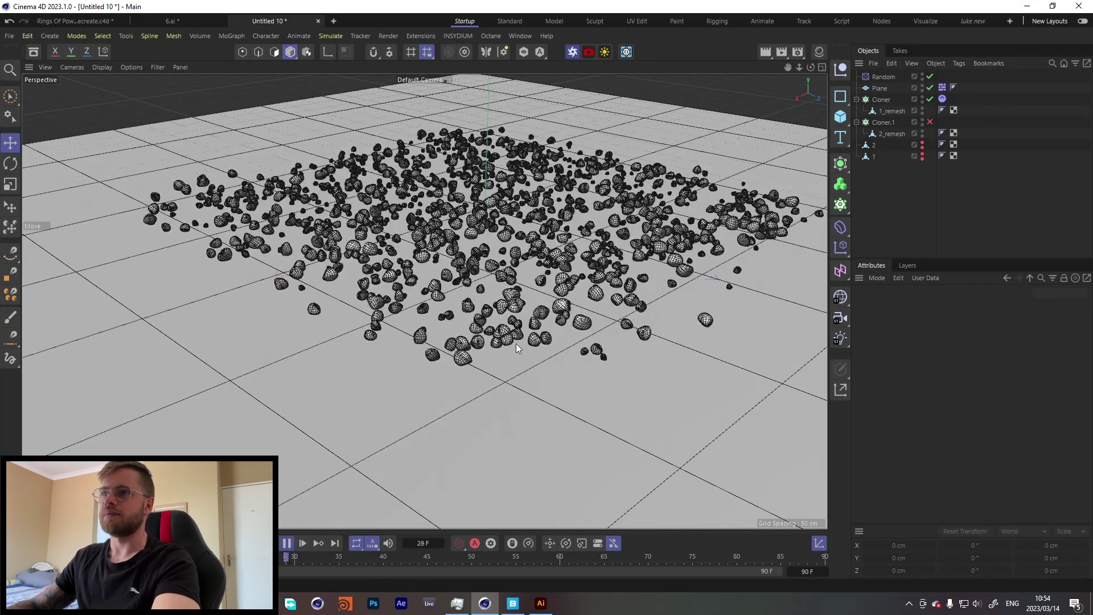
pyautogui.click(287, 544)
pyautogui.click(943, 99)
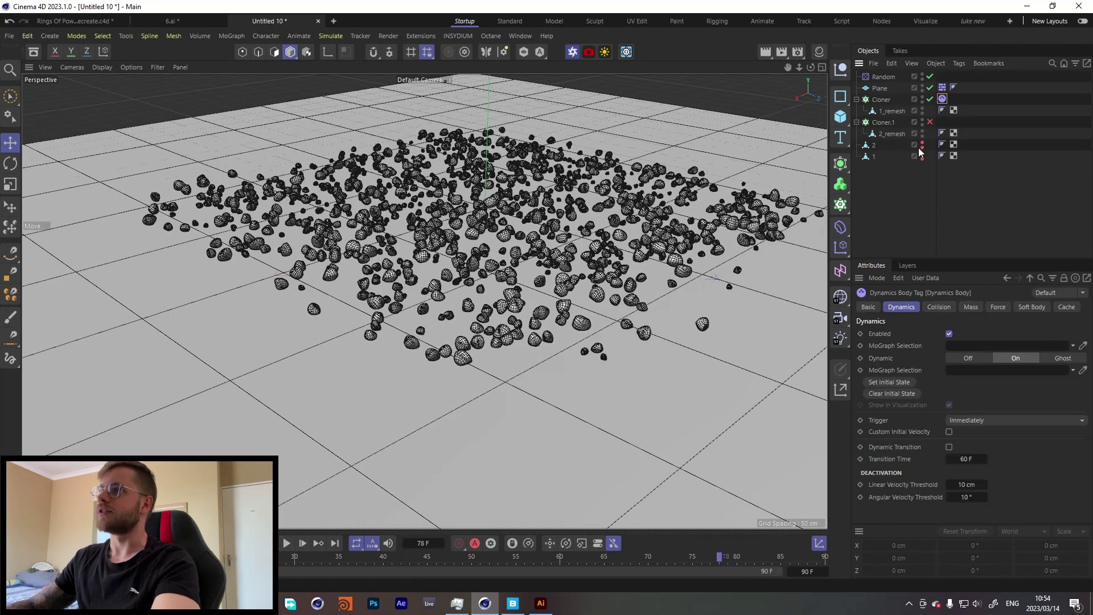
pyautogui.click(900, 382)
pyautogui.click(886, 213)
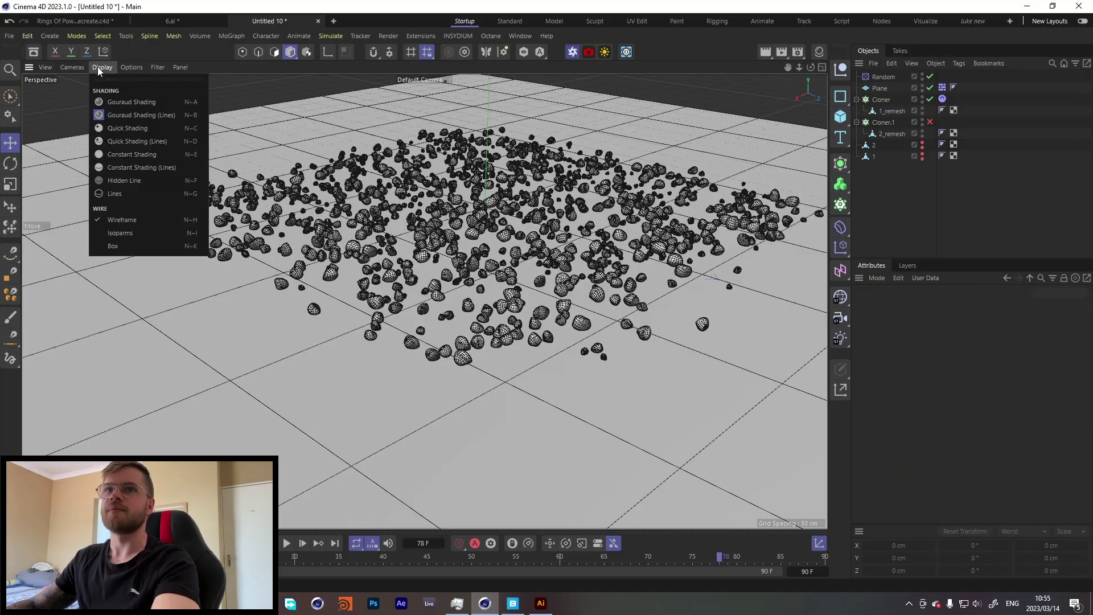
# - Switch the viewport display to Gouraud Shading without lines and play the simulation from the first frame
pyautogui.click(100, 67)
pyautogui.click(122, 81)
pyautogui.click(239, 543)
pyautogui.click(287, 544)
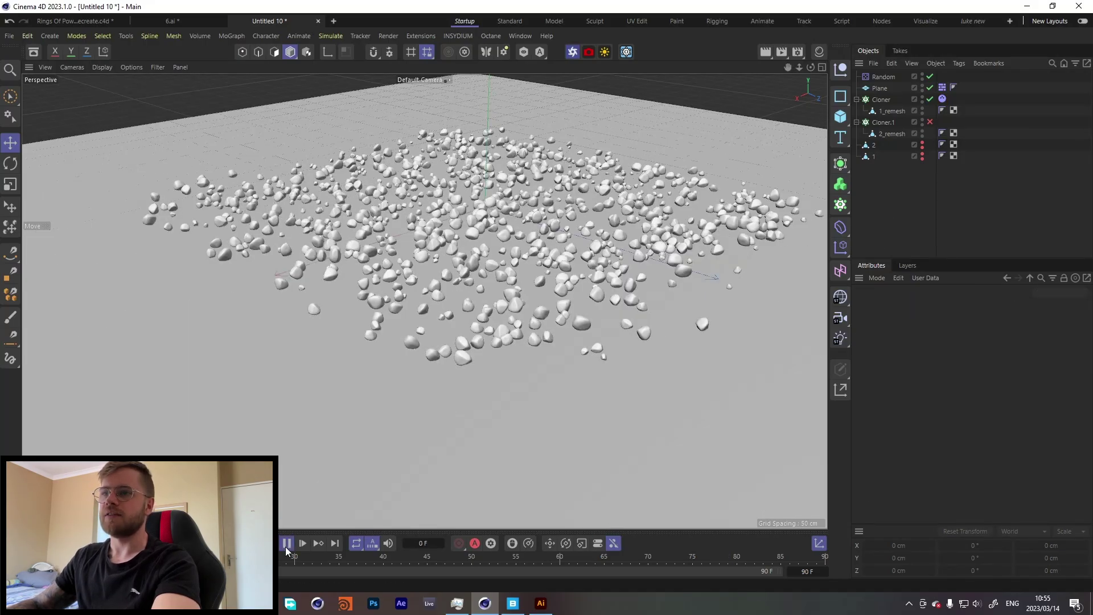
pyautogui.click(288, 546)
# - Switch to the browser to consult the YouTube spline force tutorial, and return to Cinema 4D
pyautogui.moveTo(410, 308); pyautogui.dragTo(429, 273)
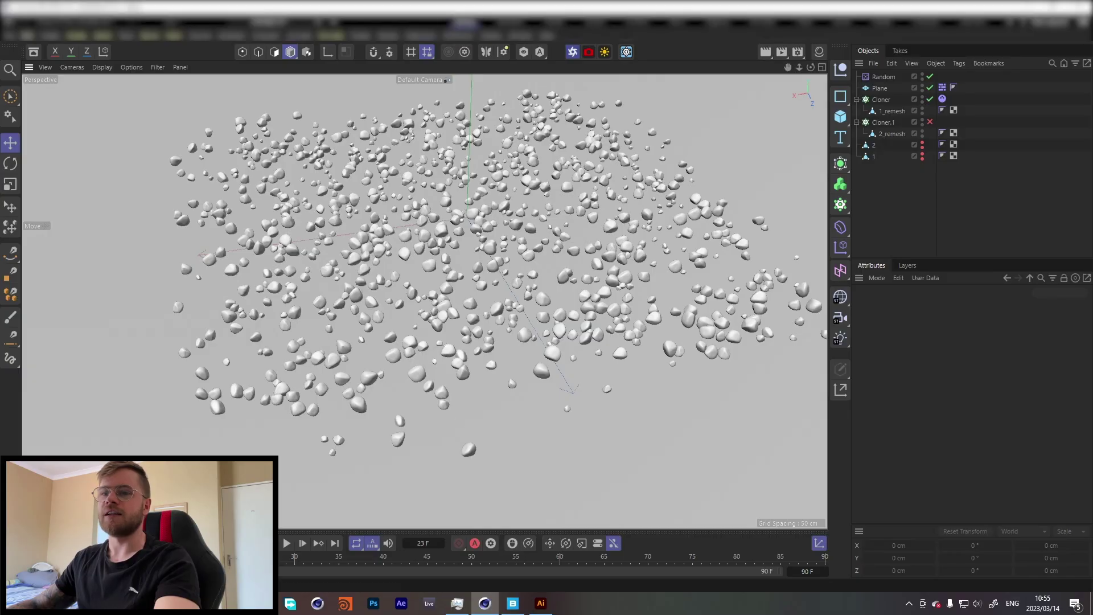
pyautogui.hotkey('alt', 'Tab')
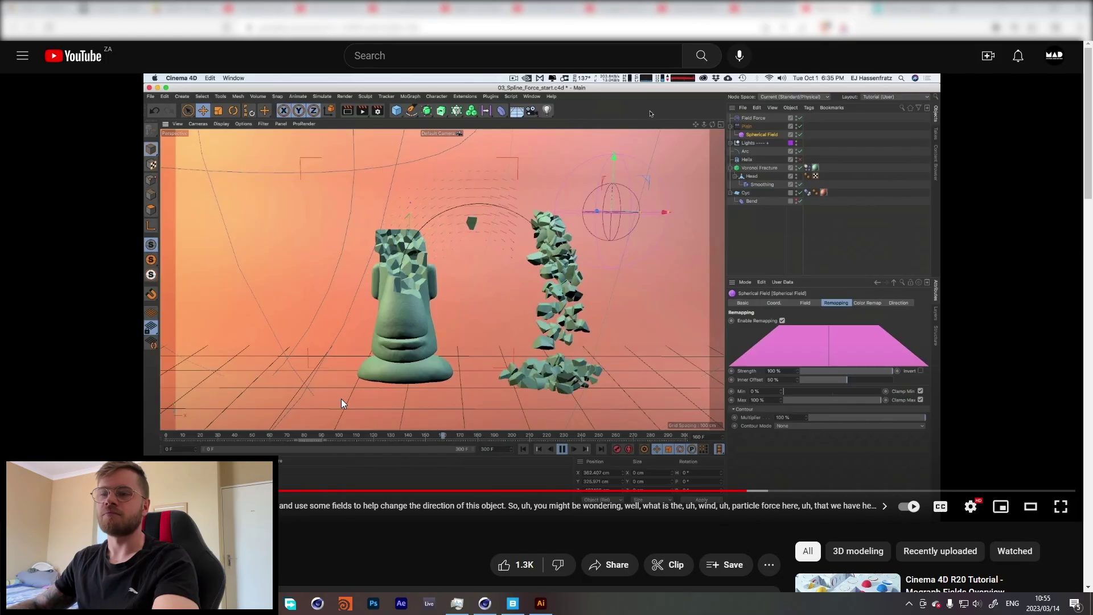
pyautogui.click(484, 604)
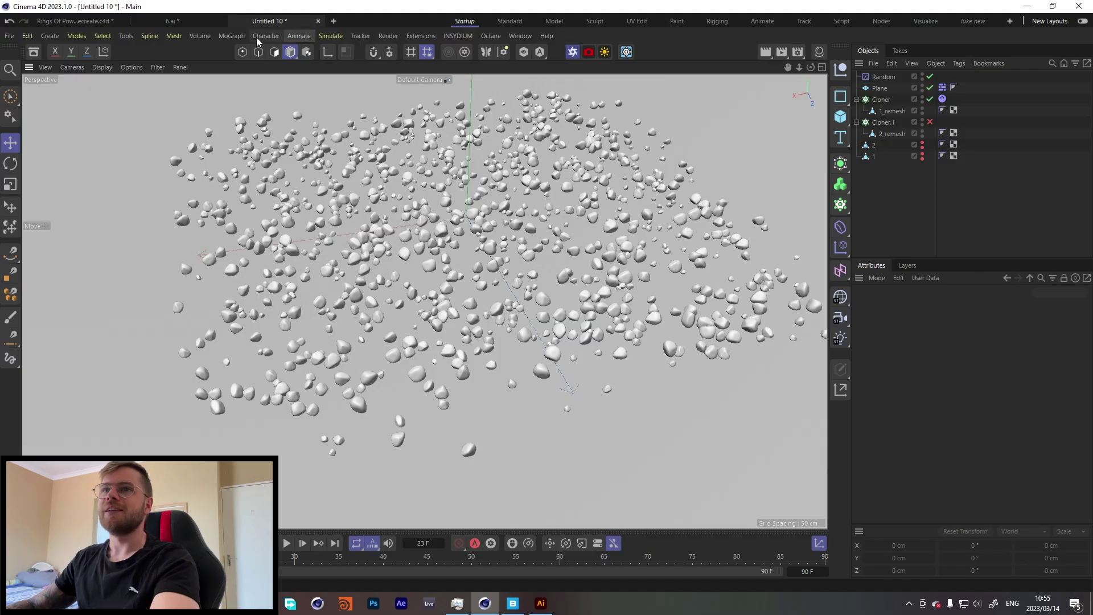
# - Add a Field Force object to the scene
pyautogui.click(333, 37)
pyautogui.moveTo(340, 57)
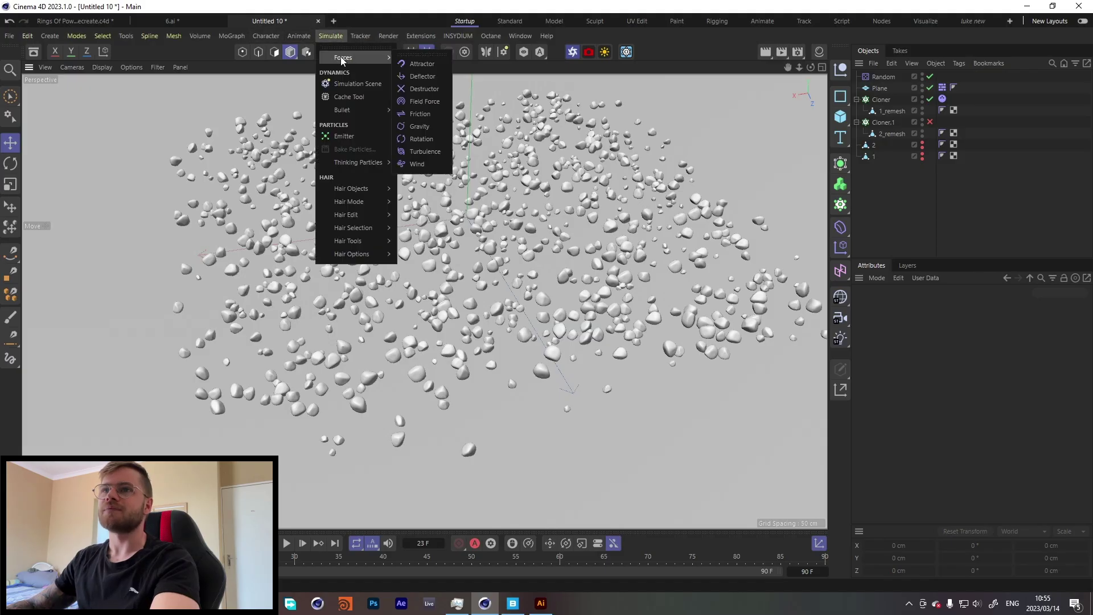
pyautogui.click(421, 103)
# - Create a Circle spline with a 200 cm radius and orient it to the XZ plane
pyautogui.keyDown('alt'); pyautogui.moveTo(470, 244); pyautogui.dragTo(452, 207); pyautogui.keyUp('alt')
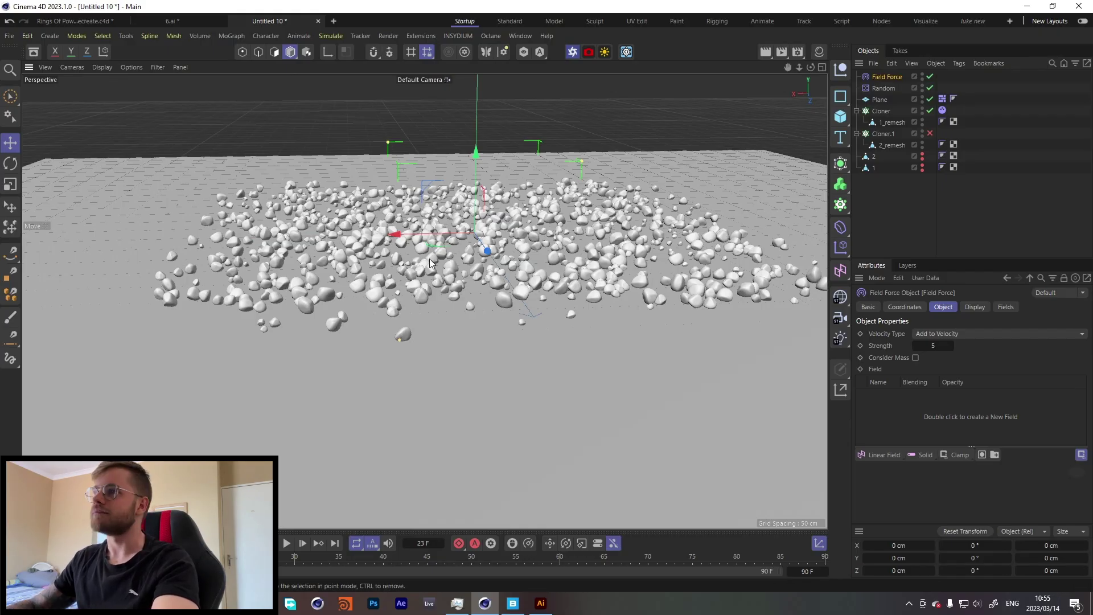
pyautogui.keyDown('alt'); pyautogui.moveTo(449, 255); pyautogui.dragTo(459, 296); pyautogui.keyUp('alt')
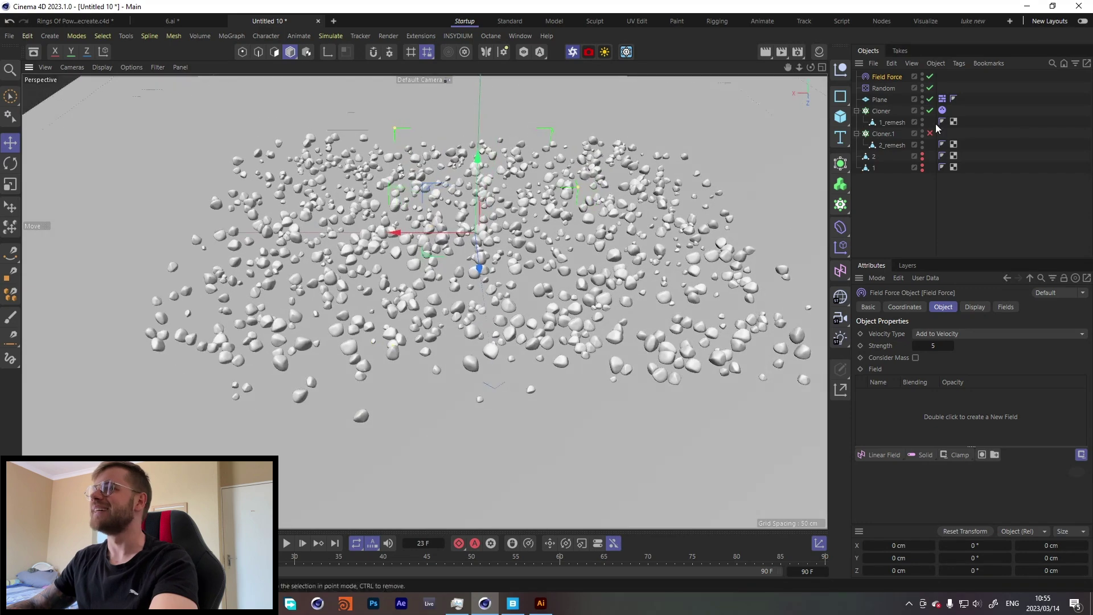
pyautogui.click(839, 98)
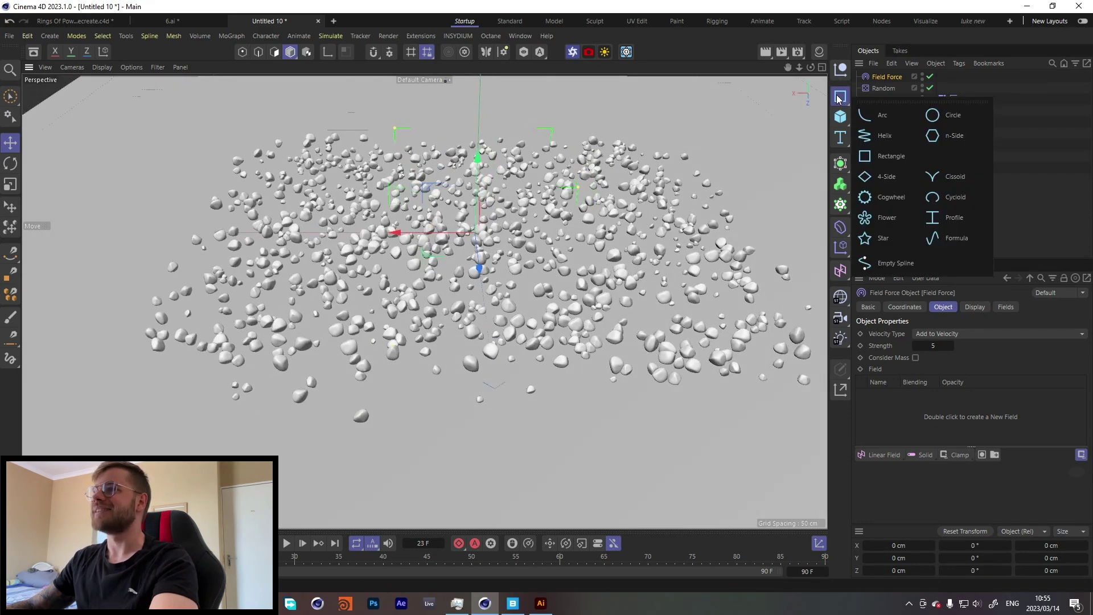
pyautogui.click(954, 117)
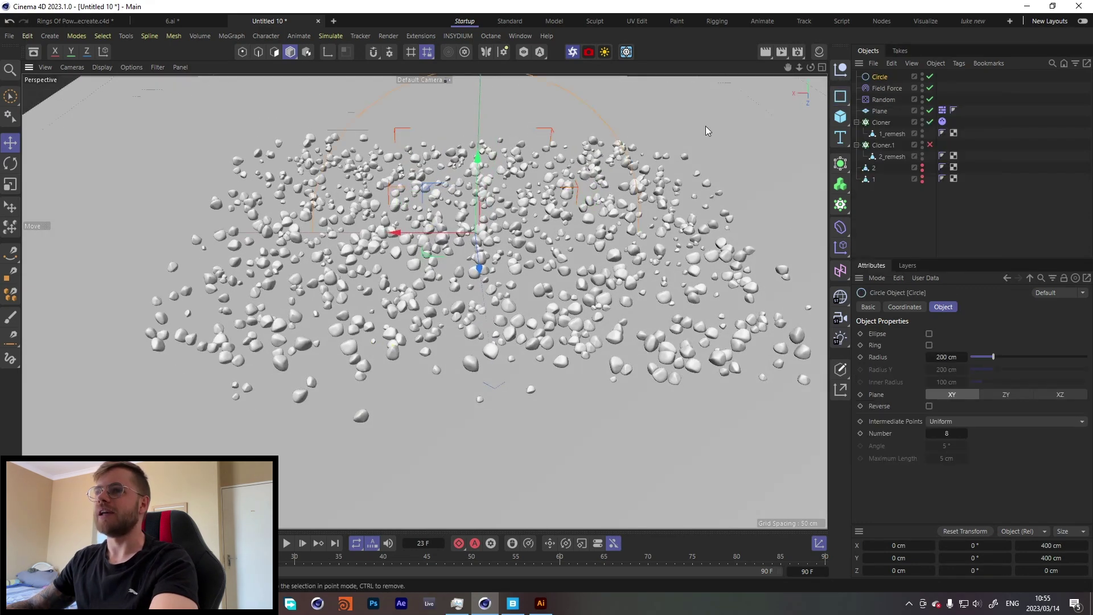
pyautogui.click(1060, 395)
pyautogui.moveTo(481, 228); pyautogui.dragTo(416, 253)
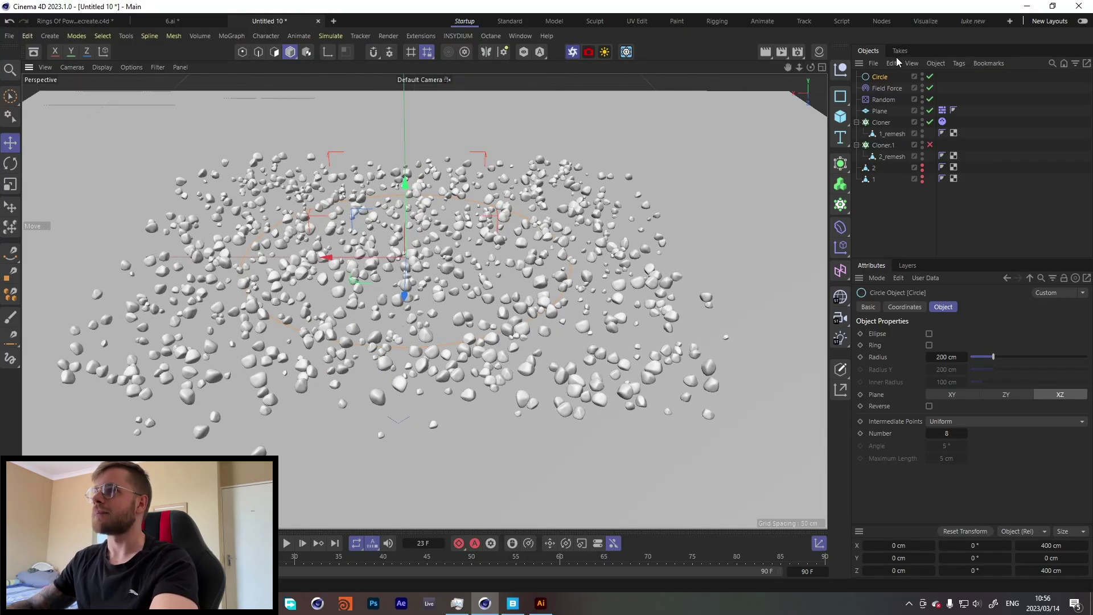
# - Add the Circle spline to the Field Force's field list and set the force strength to 50
pyautogui.click(880, 88)
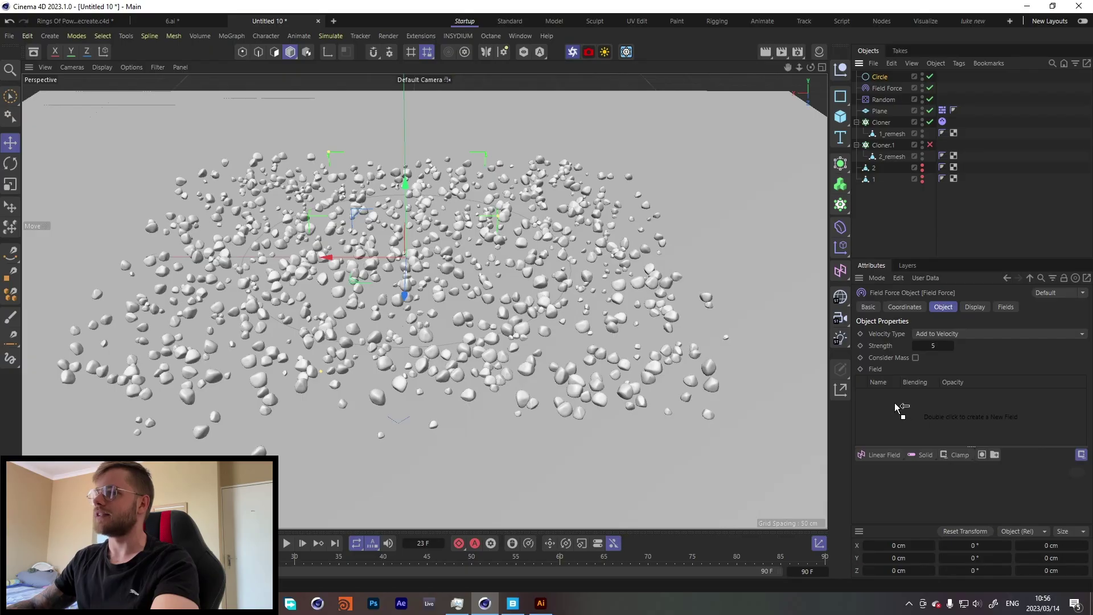
pyautogui.moveTo(903, 408); pyautogui.dragTo(903, 407)
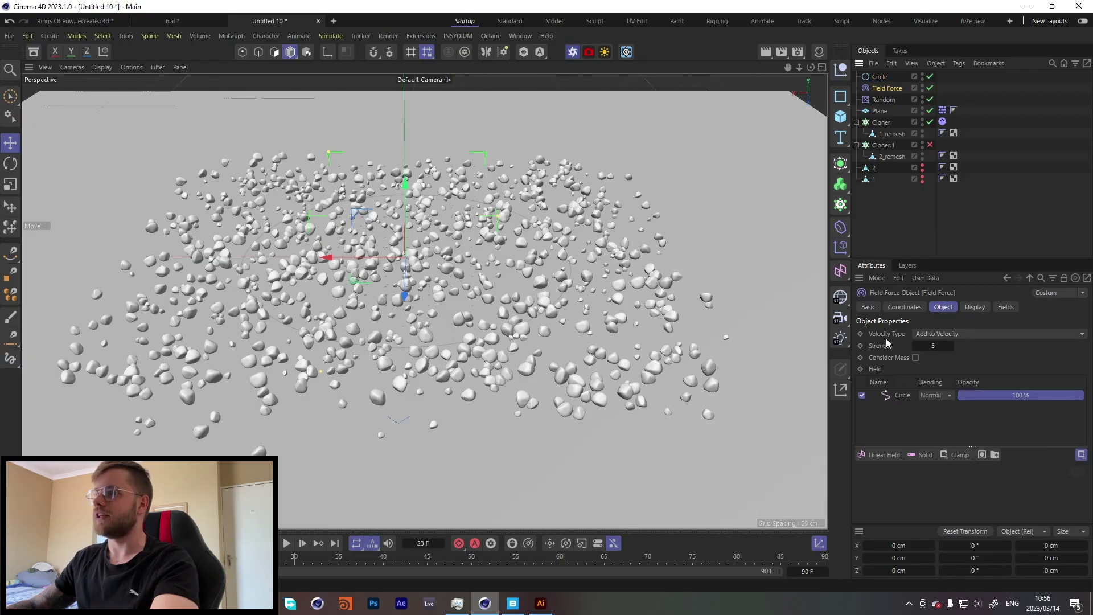
pyautogui.click(948, 346)
pyautogui.write('50')
pyautogui.press('Return')
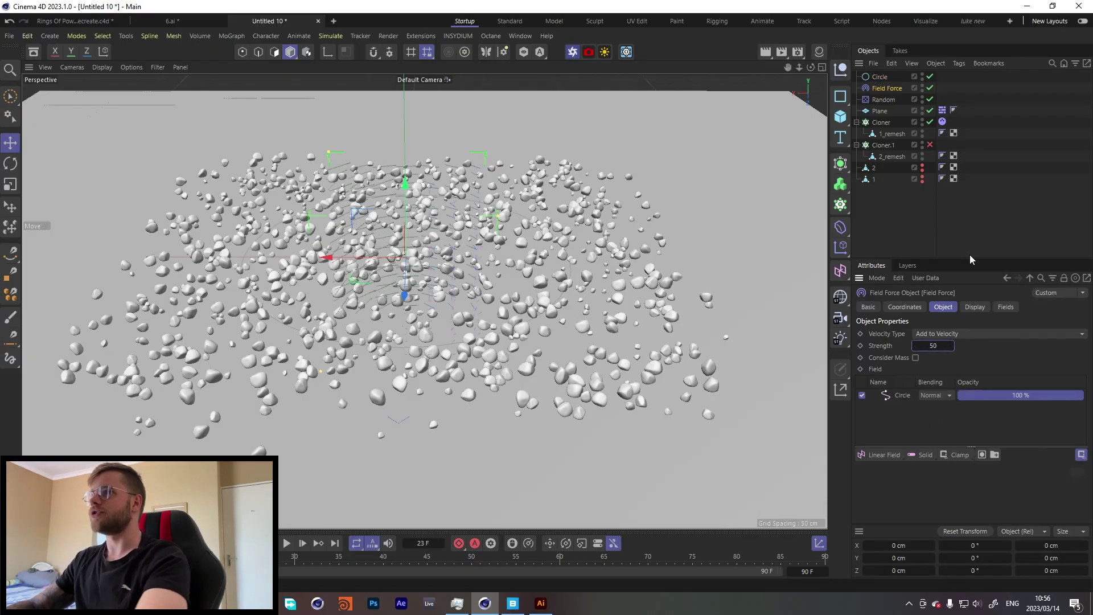
pyautogui.click(997, 191)
# - Play the simulation and examine from several angles how the rocks respond to the circle-driven Field Force
pyautogui.moveTo(517, 256); pyautogui.dragTo(265, 307)
pyautogui.moveTo(372, 250); pyautogui.dragTo(370, 182)
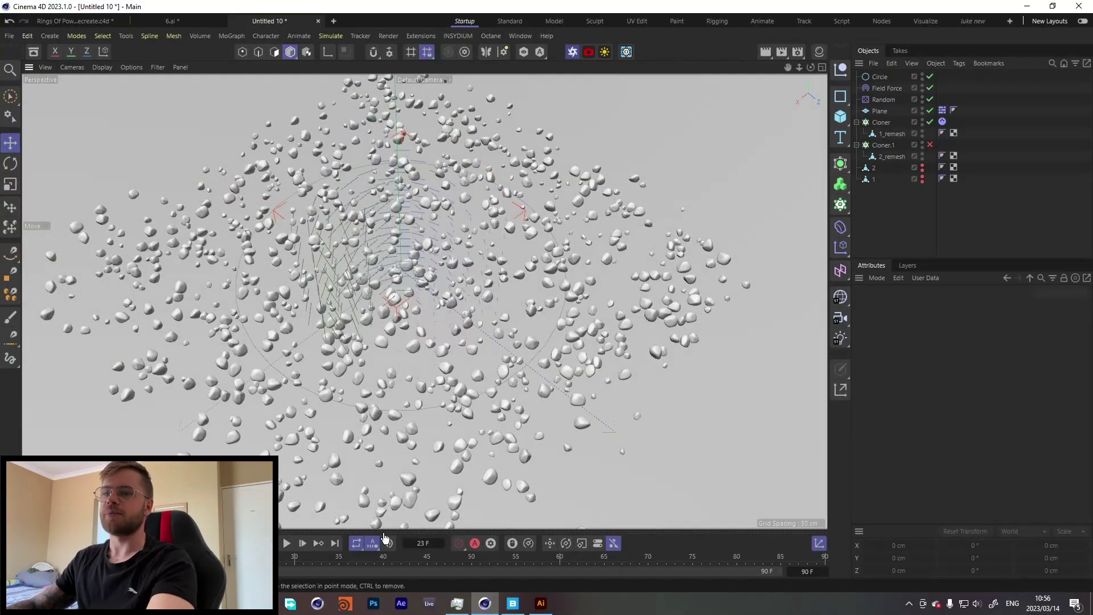
pyautogui.click(287, 544)
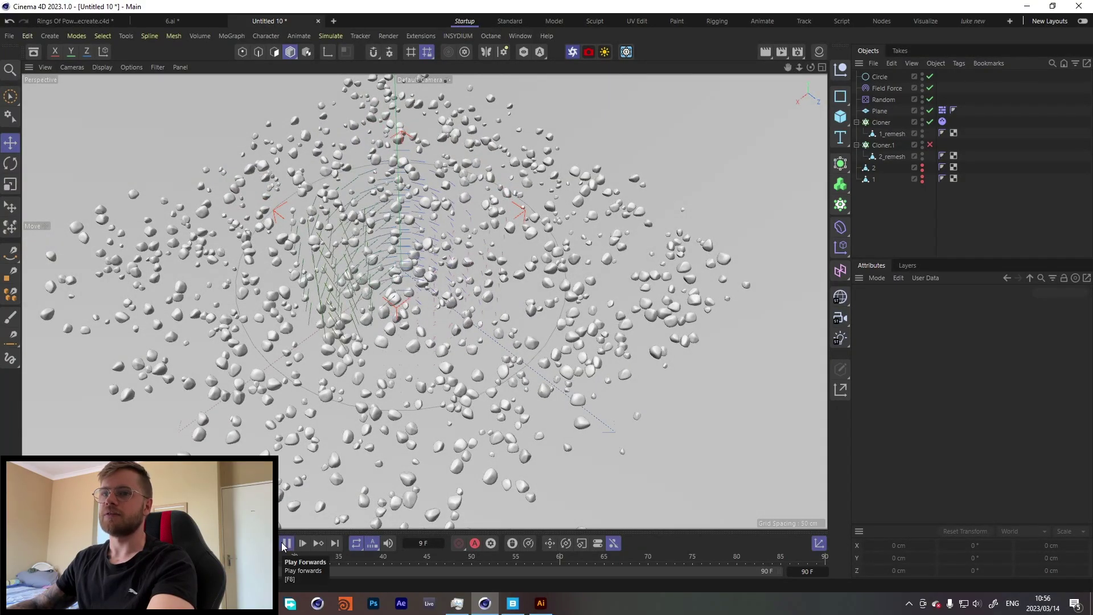
pyautogui.click(288, 544)
pyautogui.scroll(-3, 434, 281)
pyautogui.moveTo(434, 281); pyautogui.dragTo(396, 286)
pyautogui.scroll(3, 431, 301)
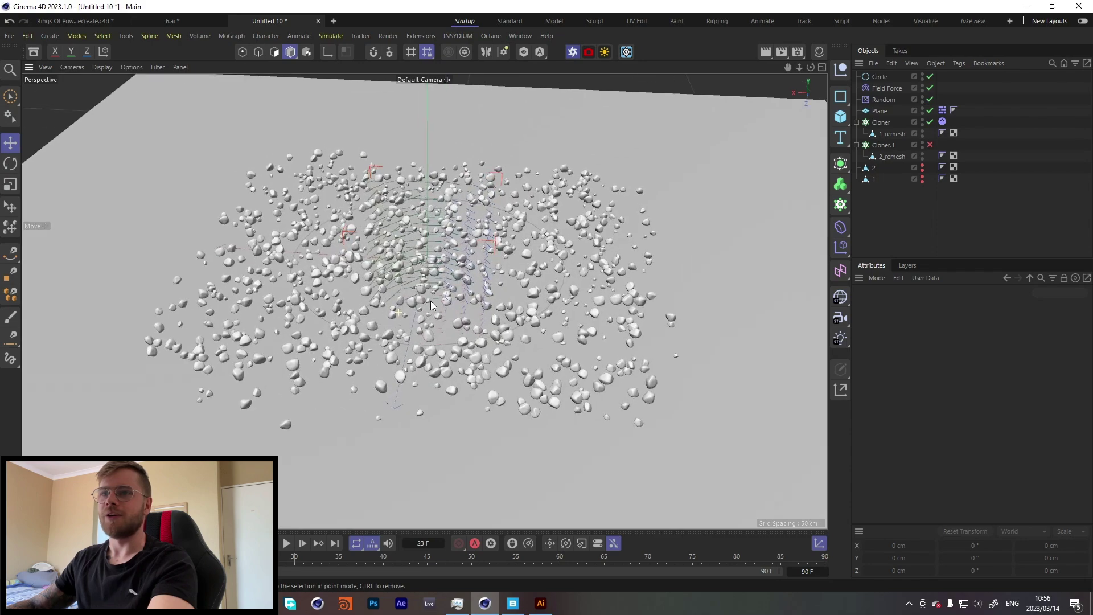
pyautogui.click(293, 547)
pyautogui.click(287, 545)
# - Copy the Random effector, Plane, both Cloners and the source rocks 1 and 2 into a new project
pyautogui.moveTo(882, 191); pyautogui.dragTo(884, 96)
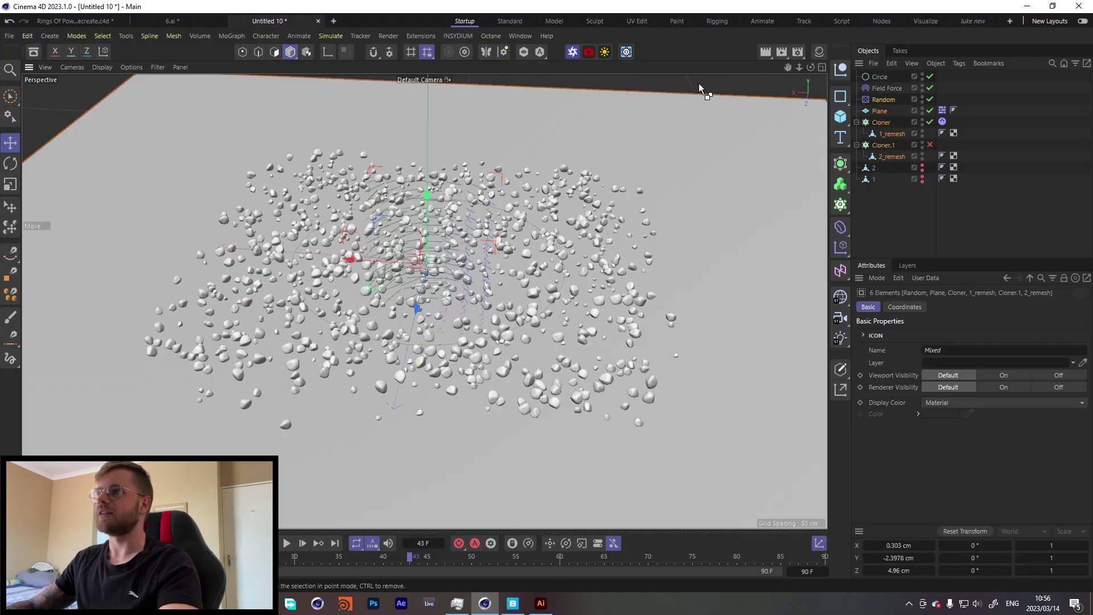
pyautogui.moveTo(869, 193); pyautogui.dragTo(890, 98)
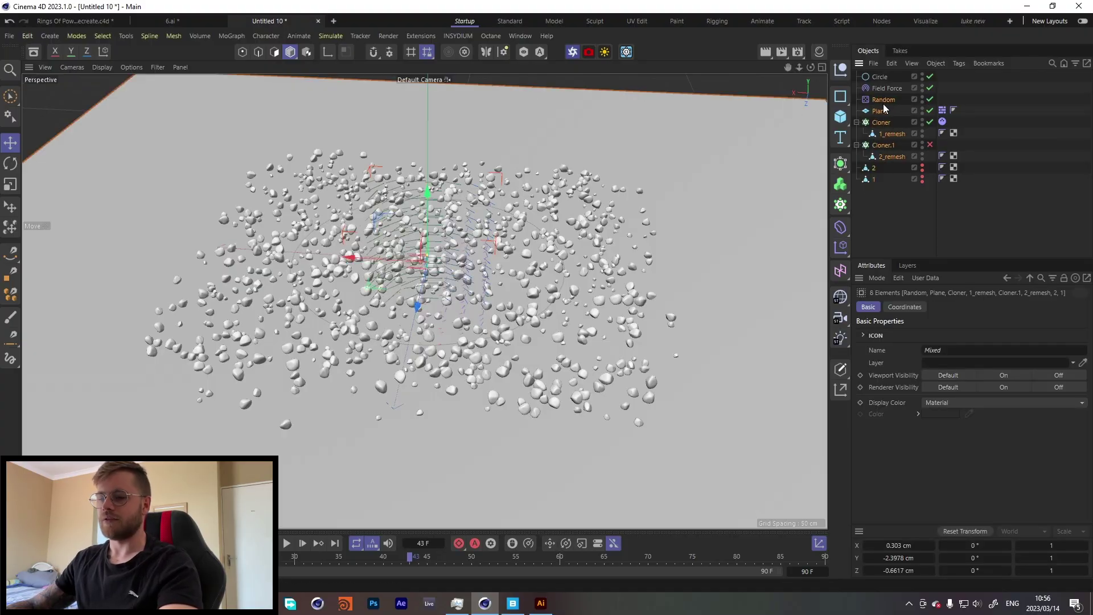
pyautogui.click(333, 22)
pyautogui.hotkey('ctrl', 'v')
pyautogui.click(897, 187)
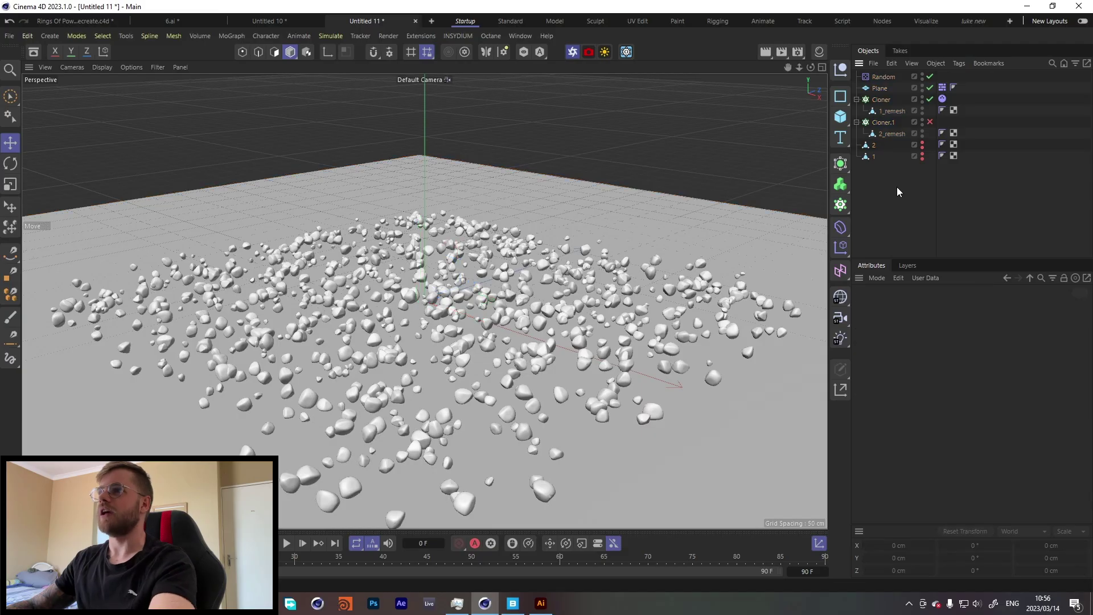
# - Run the simulation in the new project to frame 56 and set the settled rocks as the Cloner's initial state
pyautogui.click(285, 543)
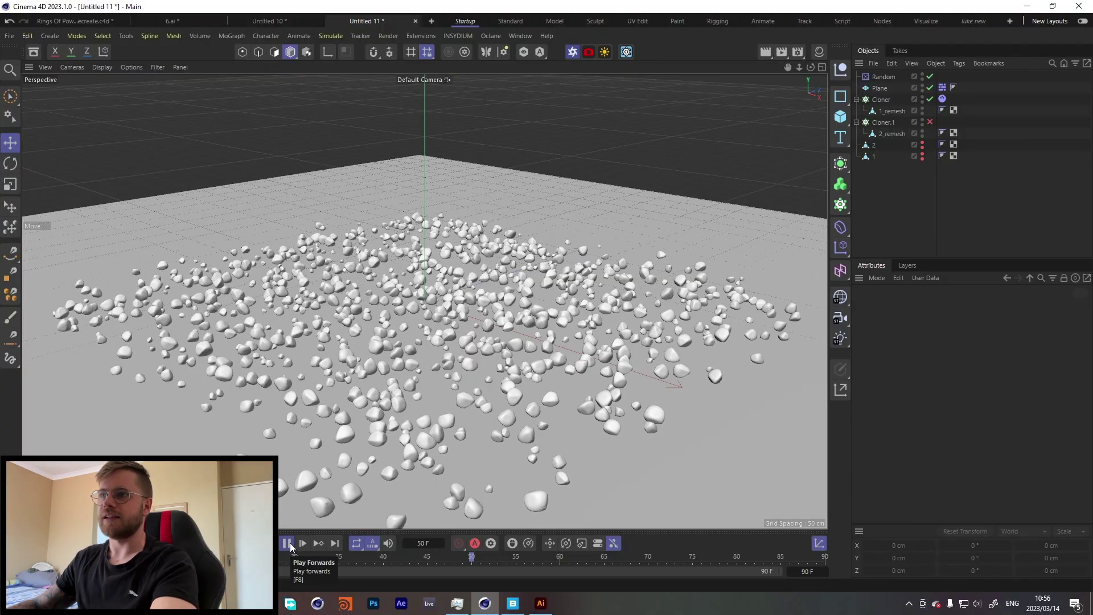
pyautogui.click(287, 544)
pyautogui.click(942, 98)
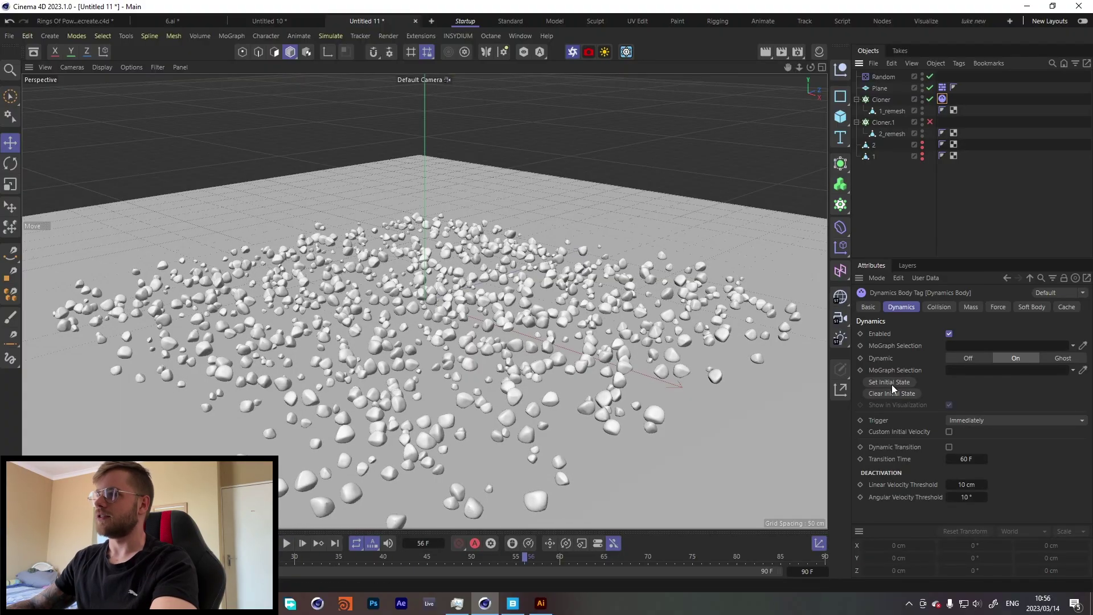
pyautogui.click(905, 252)
# - Add a Field Force object to the new project
pyautogui.click(881, 99)
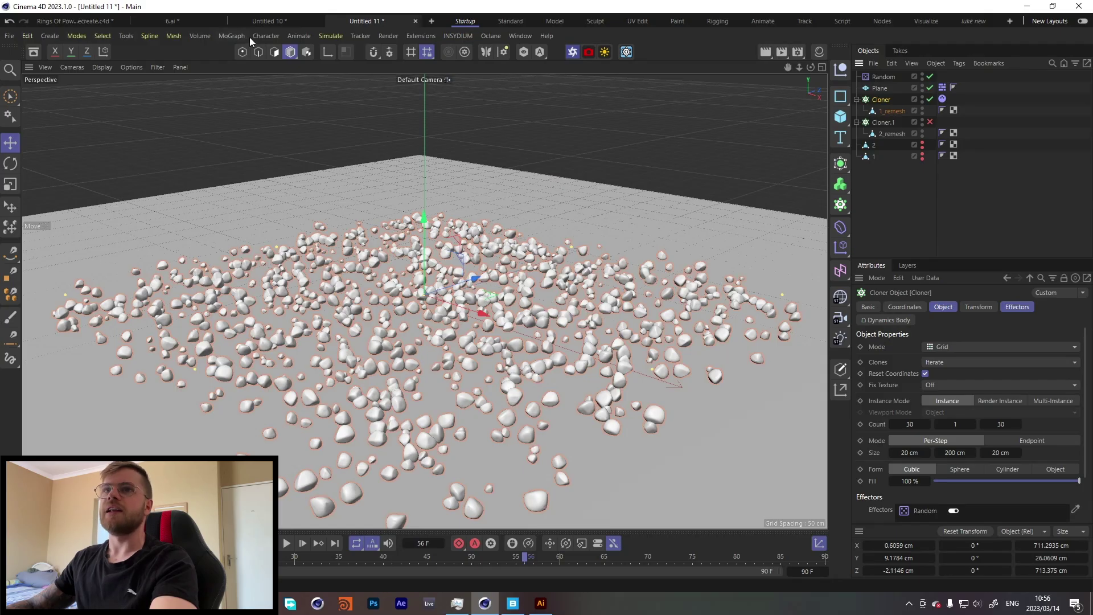
pyautogui.click(332, 36)
pyautogui.moveTo(364, 64)
pyautogui.click(426, 105)
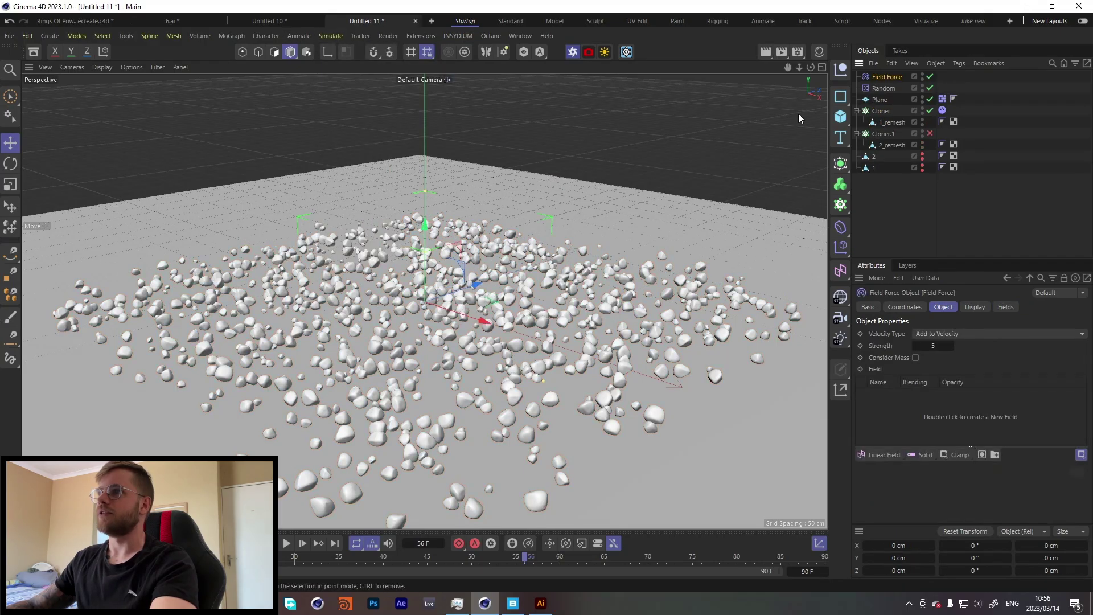
# - Create a 200 cm radius Circle spline and add it to the Field Force's field list
pyautogui.click(842, 70)
pyautogui.click(958, 144)
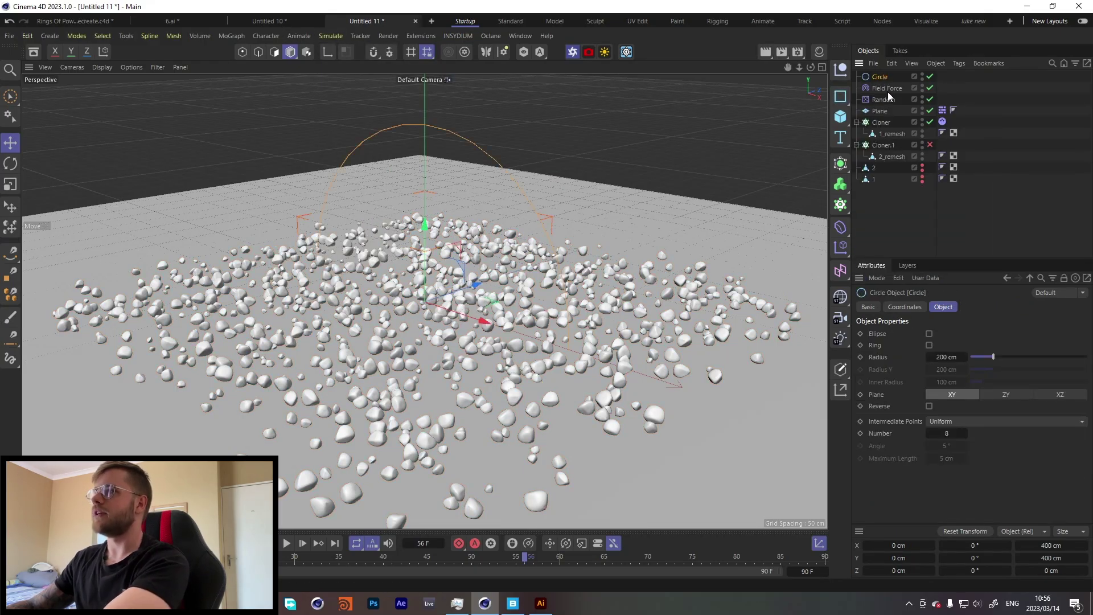
pyautogui.moveTo(879, 86); pyautogui.dragTo(914, 399)
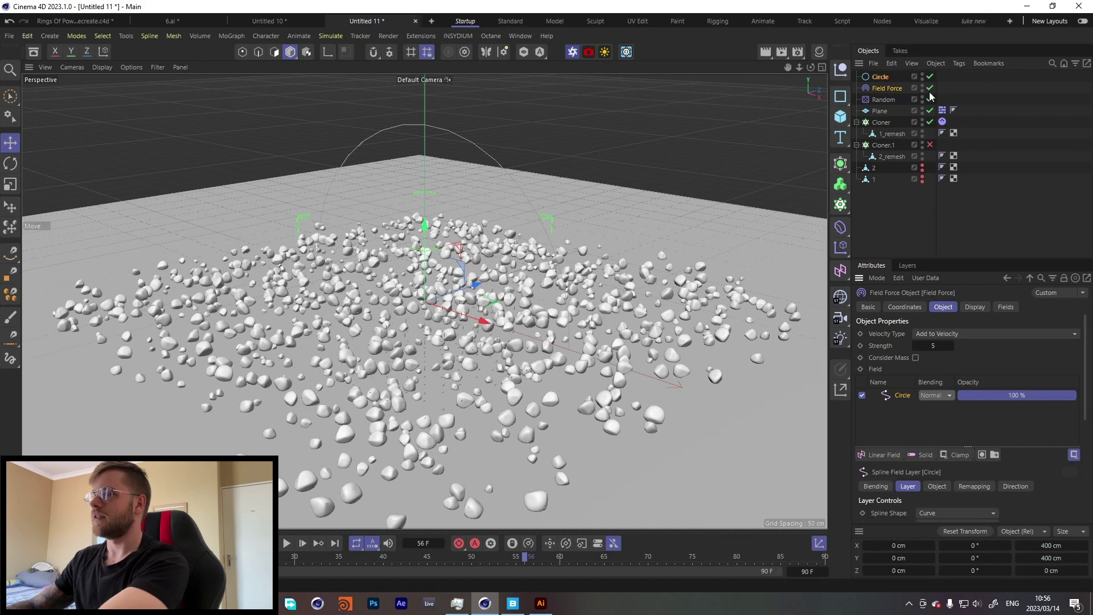
# - Orient the Circle to the XZ plane, set the Field Force strength to 50, and play the simulation
pyautogui.click(886, 89)
pyautogui.click(934, 346)
pyautogui.write('50')
pyautogui.press('Return')
pyautogui.click(286, 543)
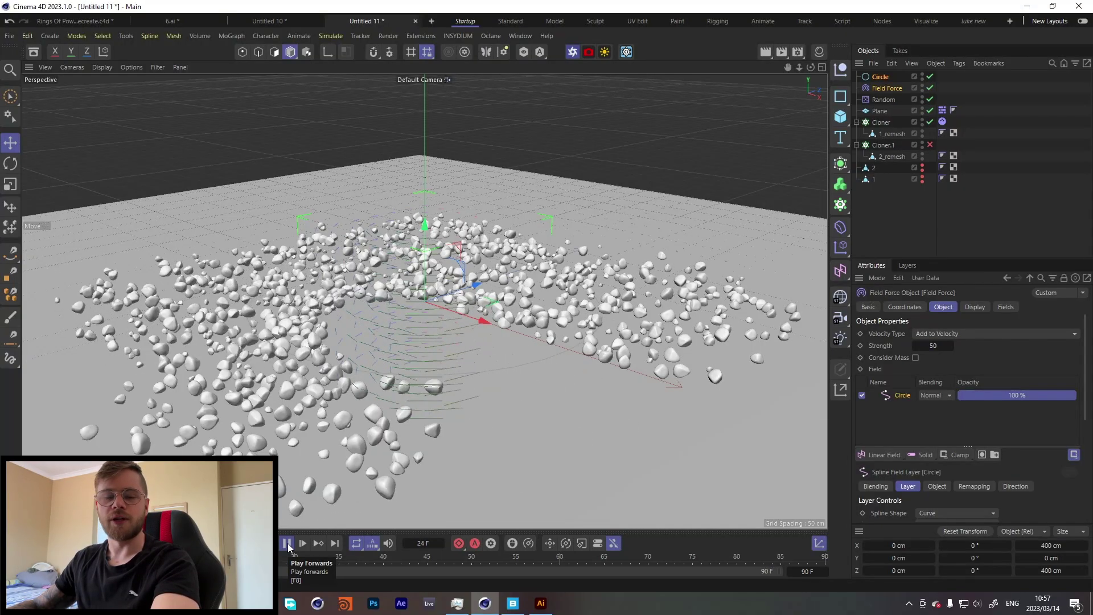
# - Replay the simulation up to frame 34 while viewing the rocks and the Circle spline from above
pyautogui.click(287, 544)
pyautogui.moveTo(434, 515); pyautogui.dragTo(416, 315)
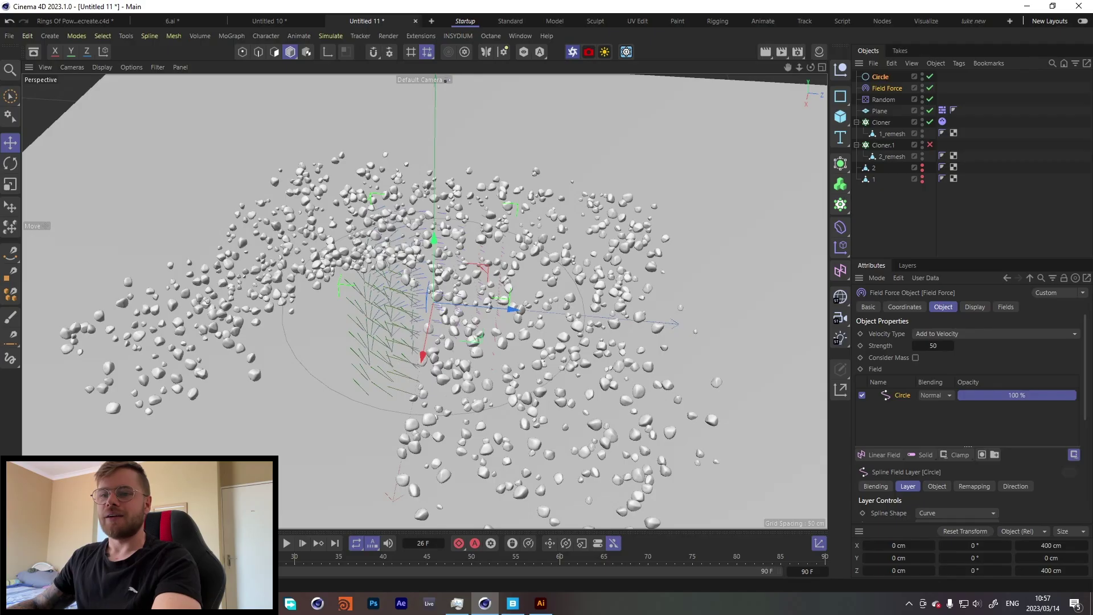
pyautogui.click(287, 543)
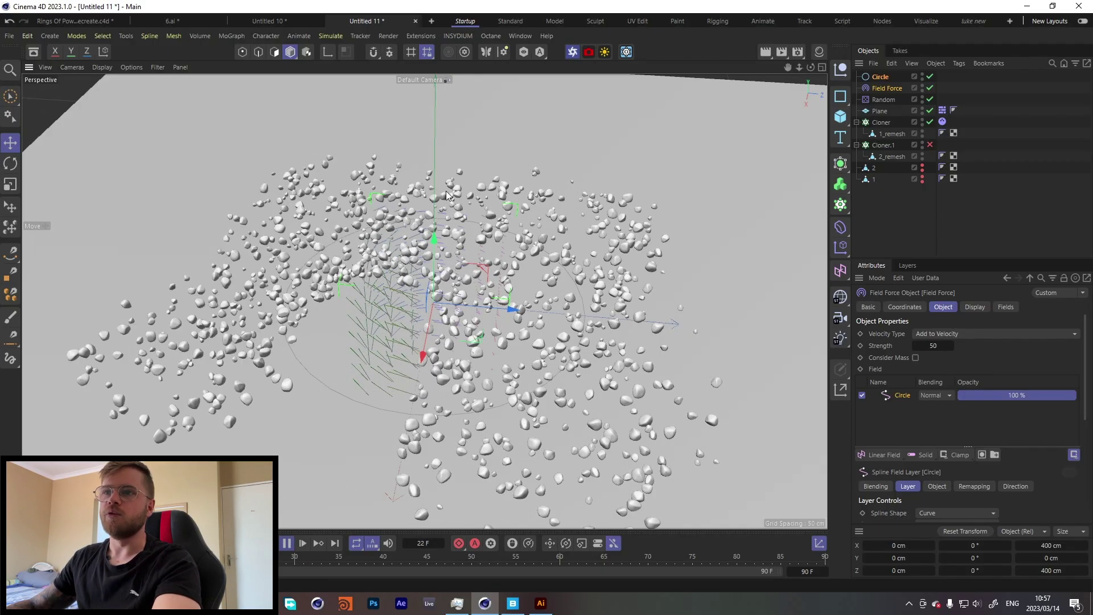
pyautogui.click(287, 543)
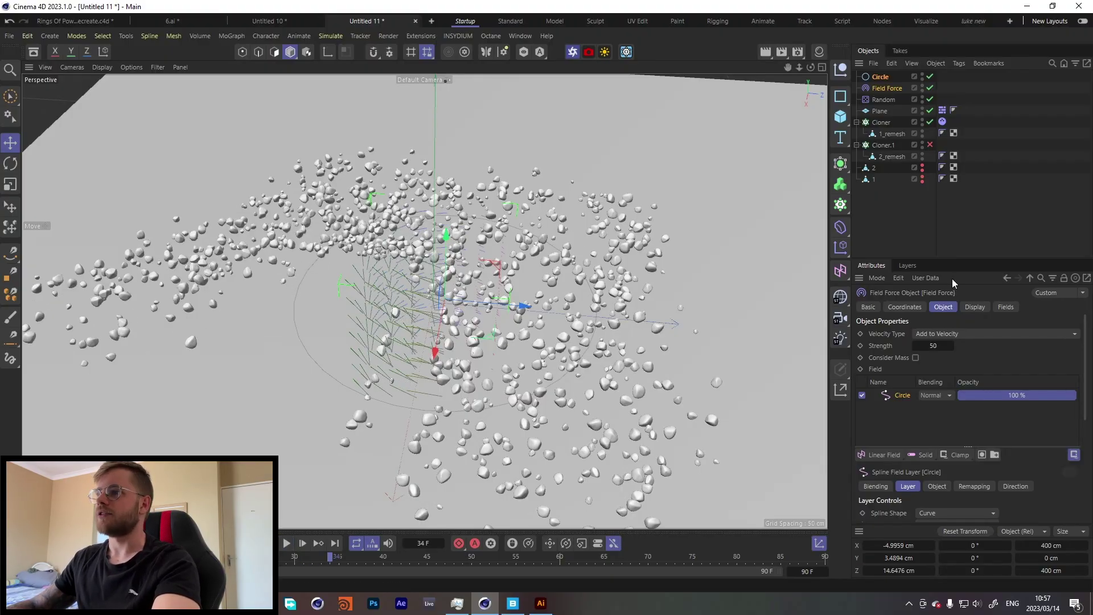
# - Switch the Circle spline field layer's distance mode to Radius and test the simulation
pyautogui.moveTo(961, 259); pyautogui.dragTo(961, 176)
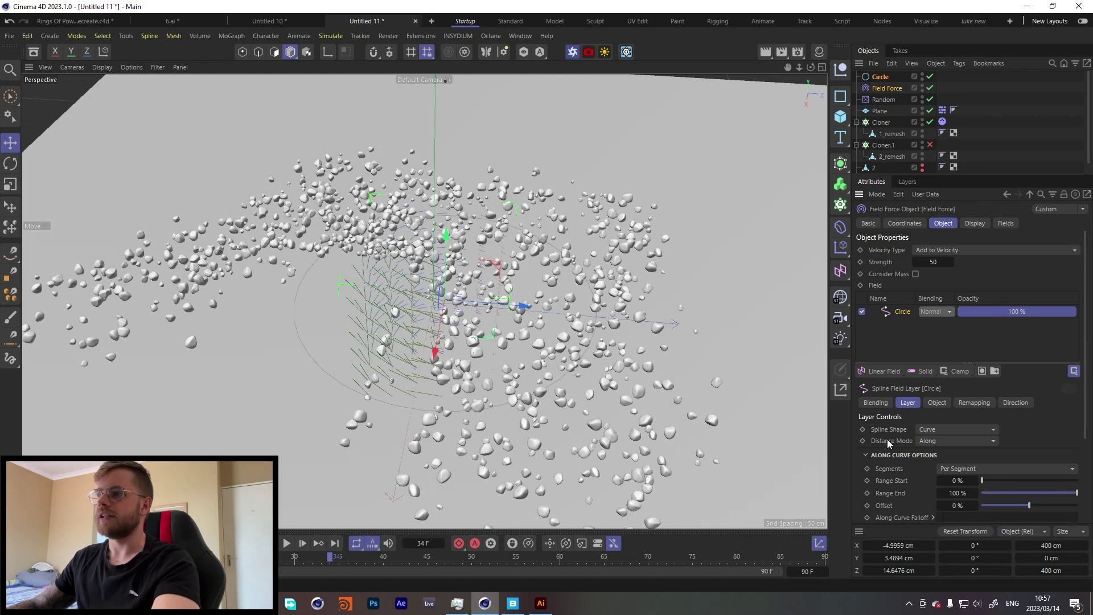
pyautogui.click(939, 443)
pyautogui.click(948, 469)
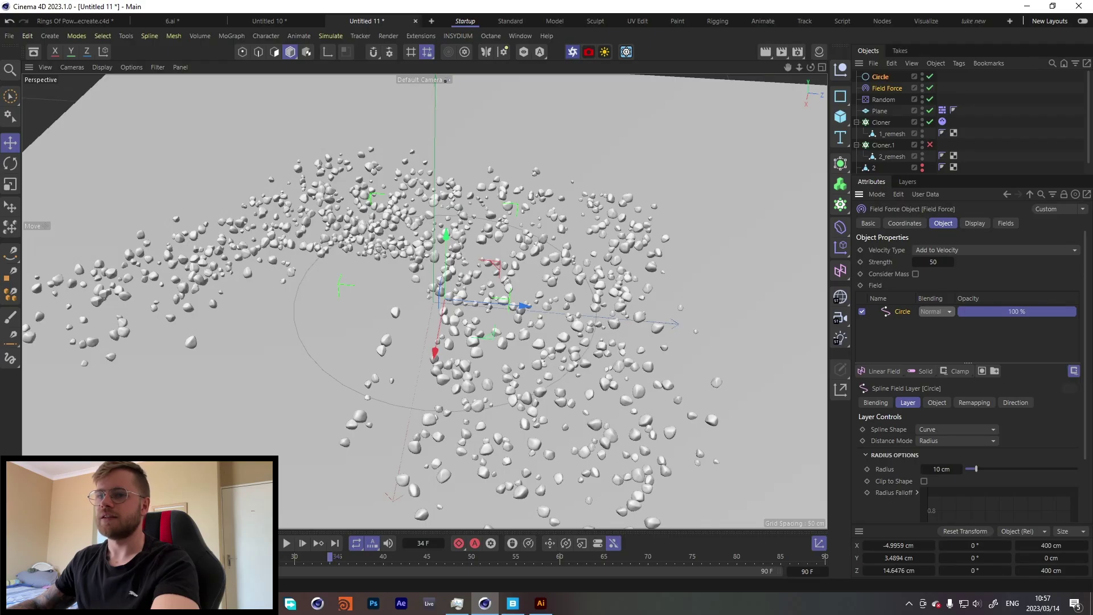
pyautogui.click(289, 544)
pyautogui.click(289, 546)
pyautogui.click(286, 545)
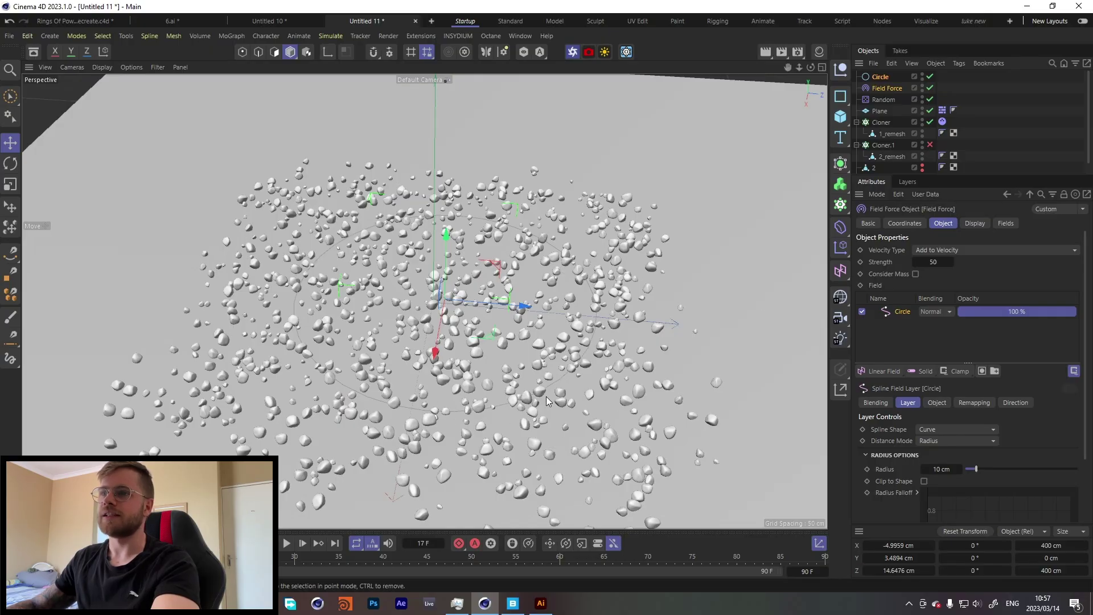
# - Set the Circle spline layer's radius to 100 cm and replay the simulation
pyautogui.click(950, 473)
pyautogui.write('100')
pyautogui.press('Return')
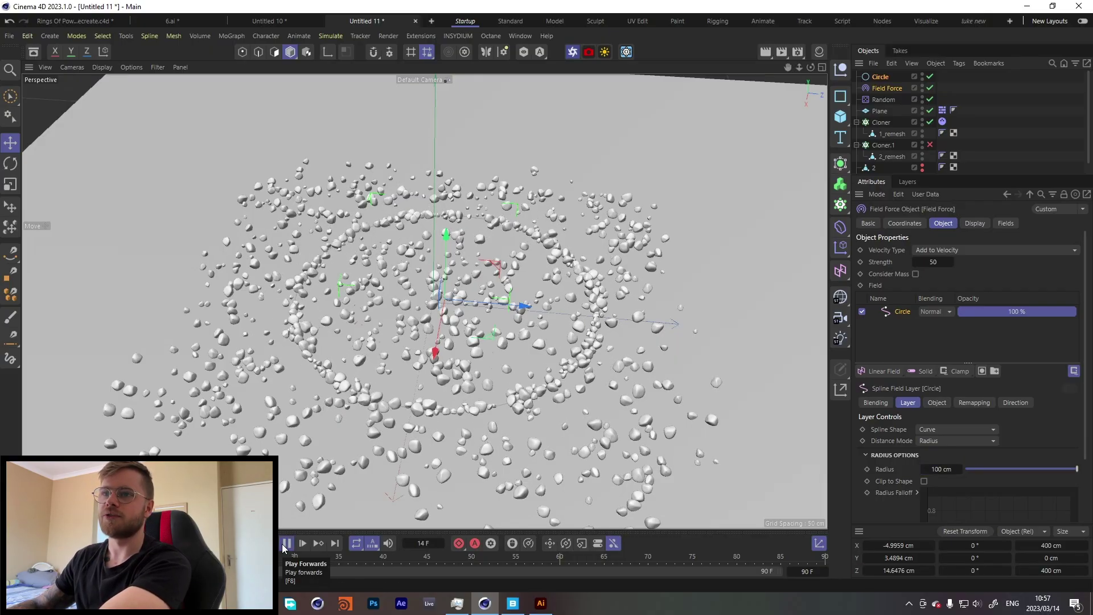
pyautogui.click(284, 546)
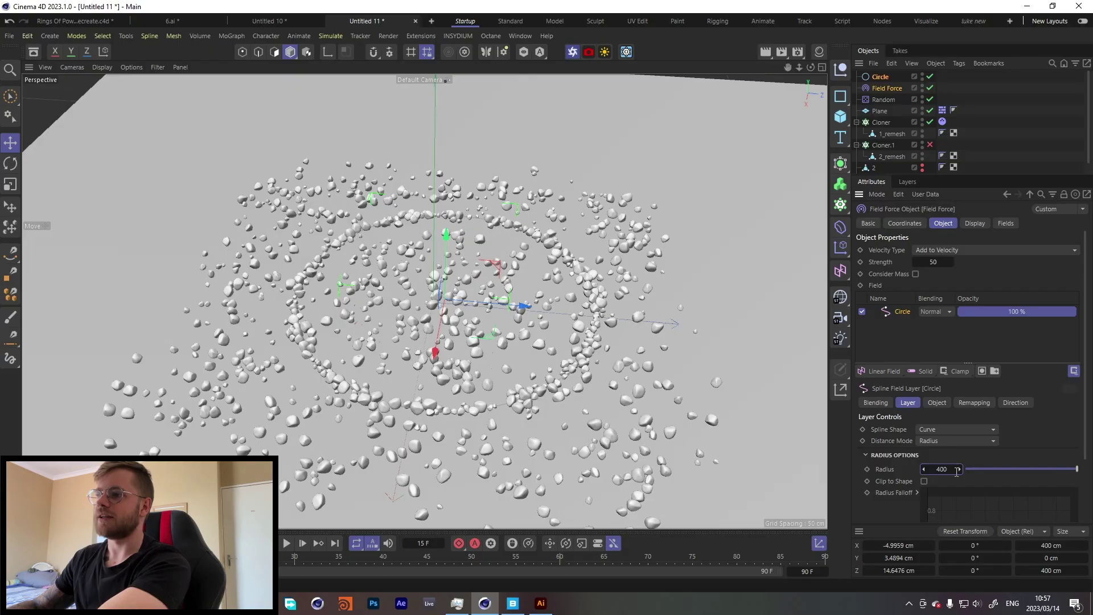
# - Increase the Circle spline layer's radius to 500 cm and run the simulation to frame 36
pyautogui.press('Return')
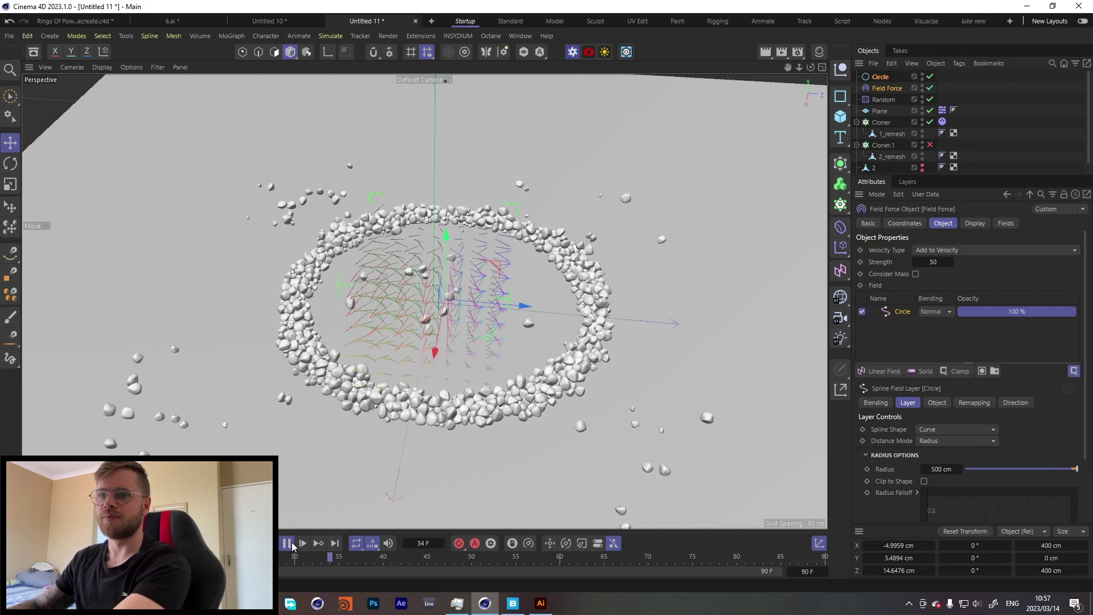
pyautogui.press('space')
pyautogui.scroll(-1, 371, 310)
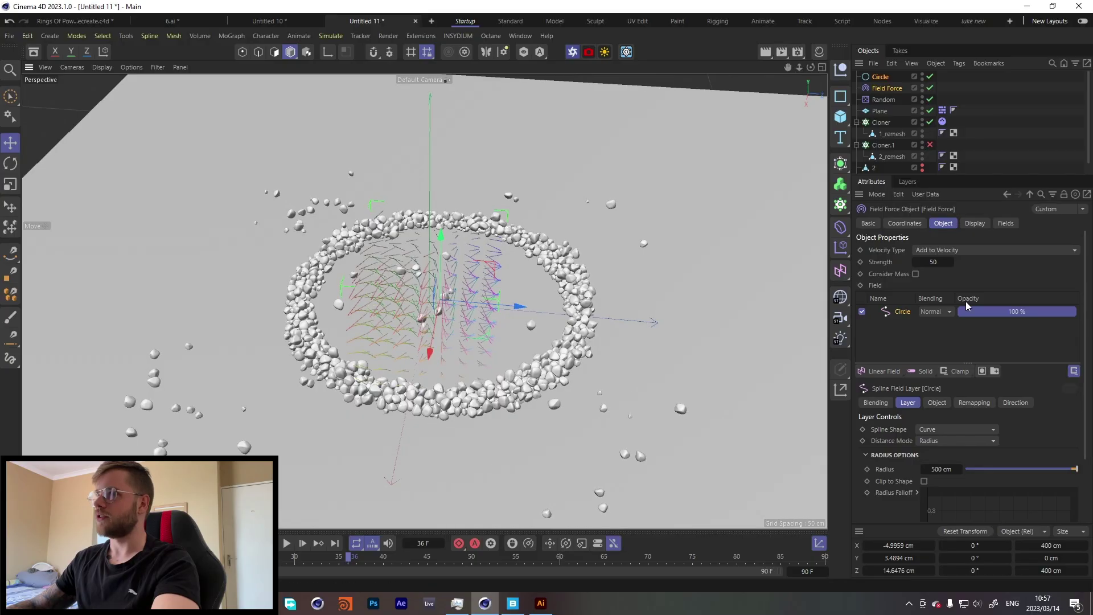
# - Add a Spherical Field to the Field Force's falloff fields
pyautogui.click(1005, 225)
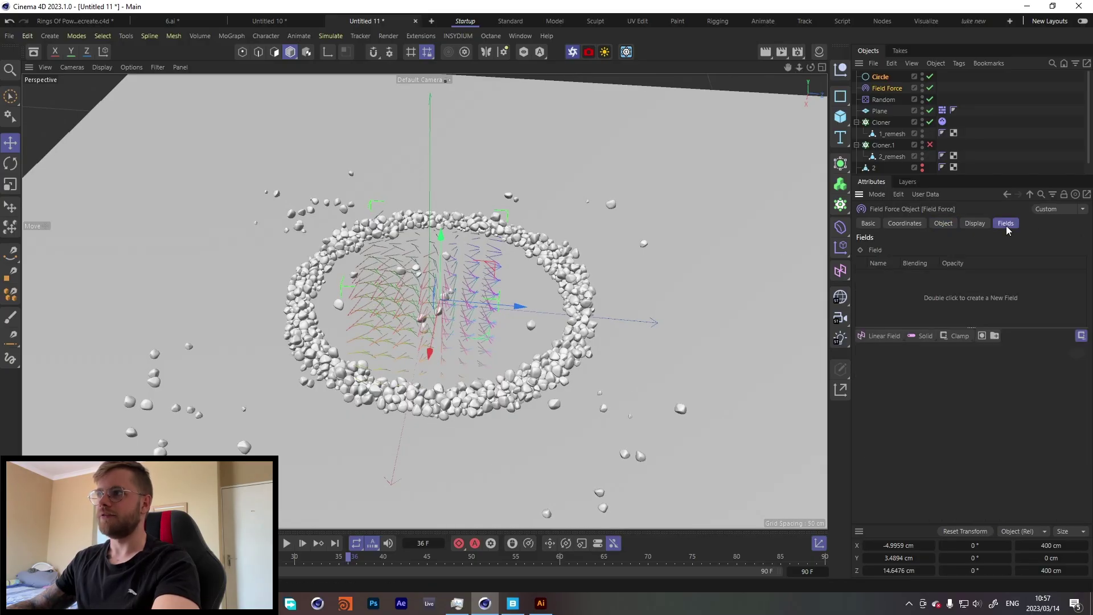
pyautogui.click(886, 336)
pyautogui.click(880, 373)
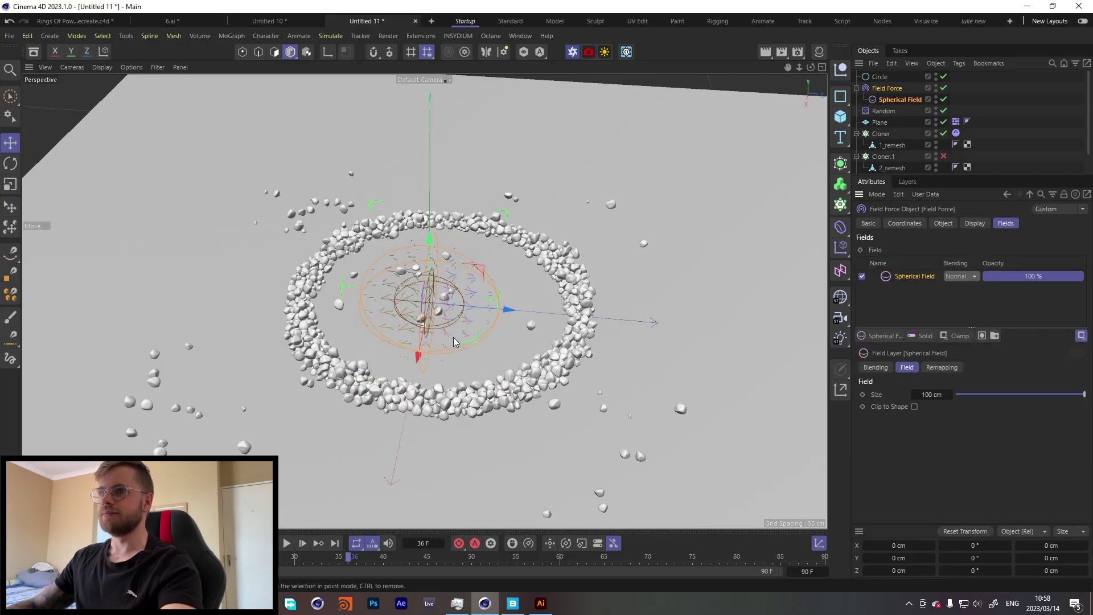
# - Enlarge the Spherical Field to a size of about 587 cm around the rock ring and run the simulation to frame 51
pyautogui.keyDown('alt'); pyautogui.moveTo(450, 344); pyautogui.dragTo(315, 340); pyautogui.keyUp('alt')
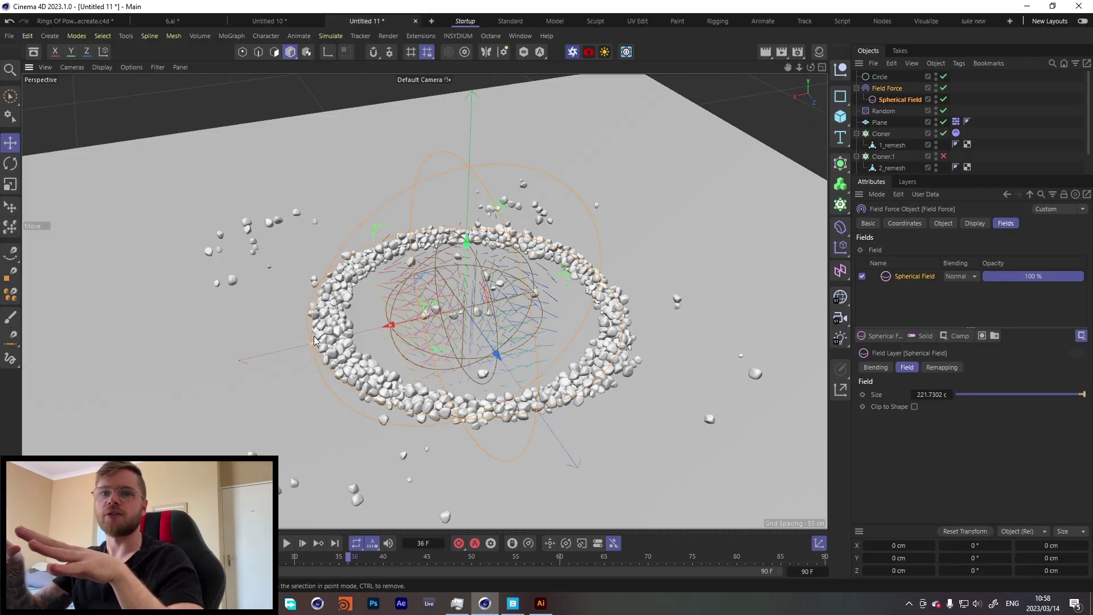
pyautogui.moveTo(315, 340); pyautogui.dragTo(275, 354)
pyautogui.click(287, 544)
pyautogui.moveTo(275, 357); pyautogui.dragTo(21, 391)
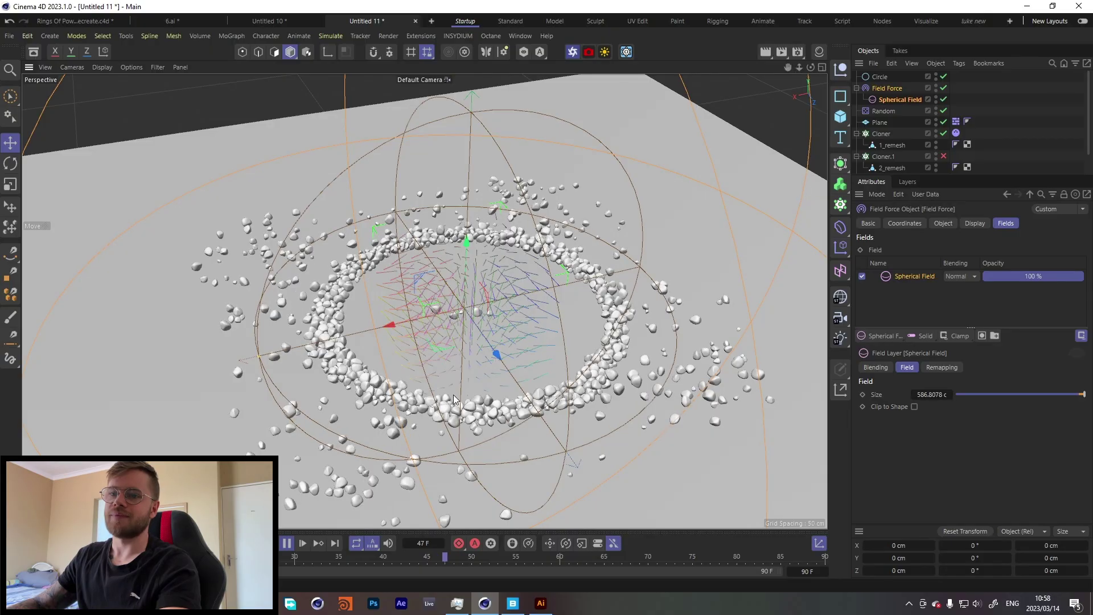
pyautogui.press('space')
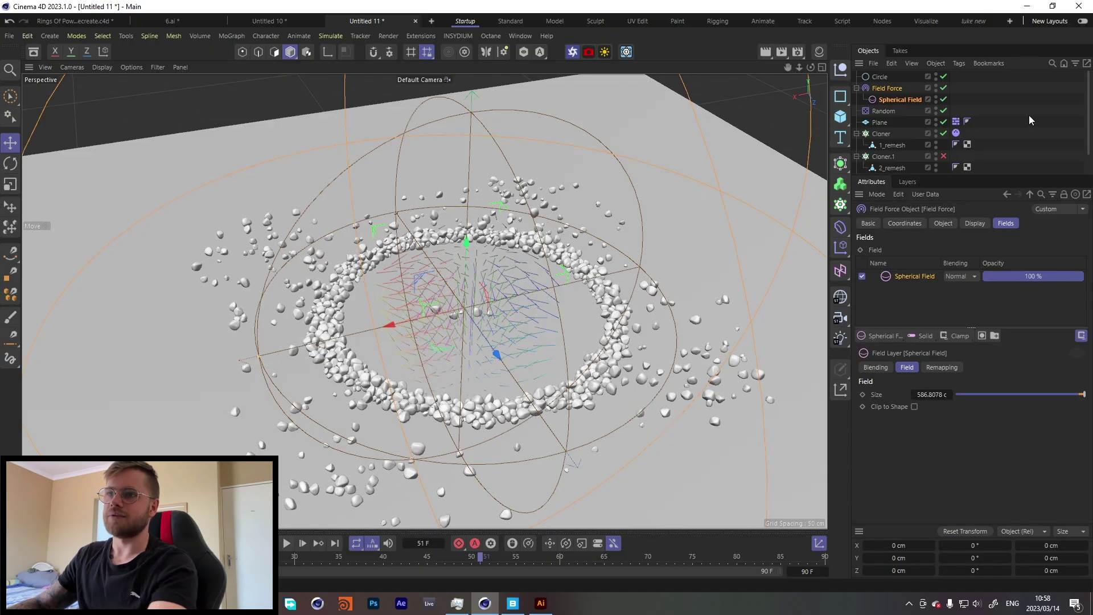
pyautogui.click(879, 100)
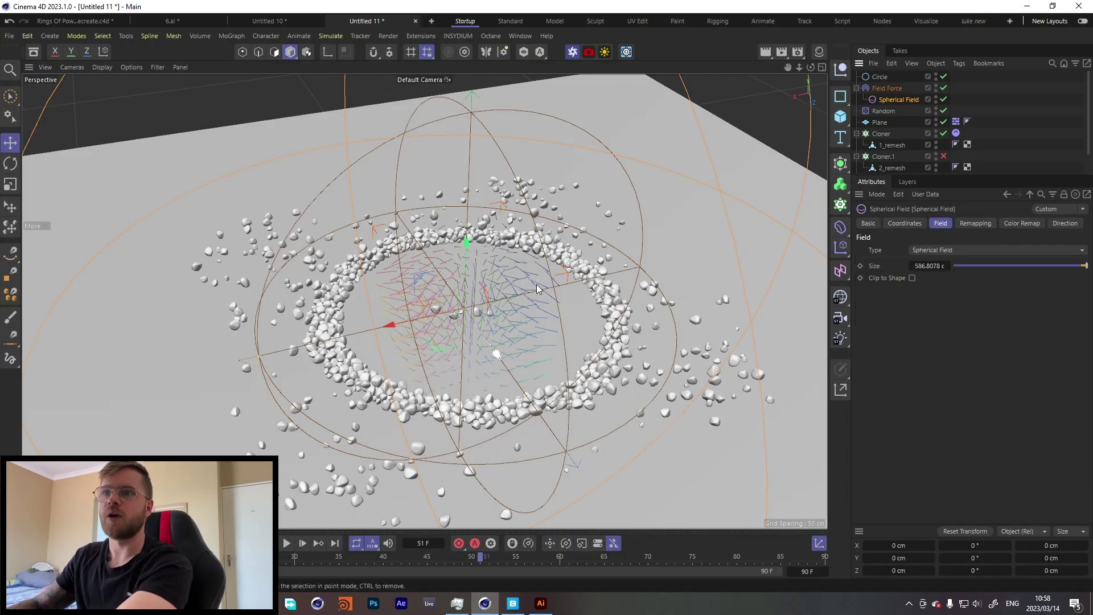
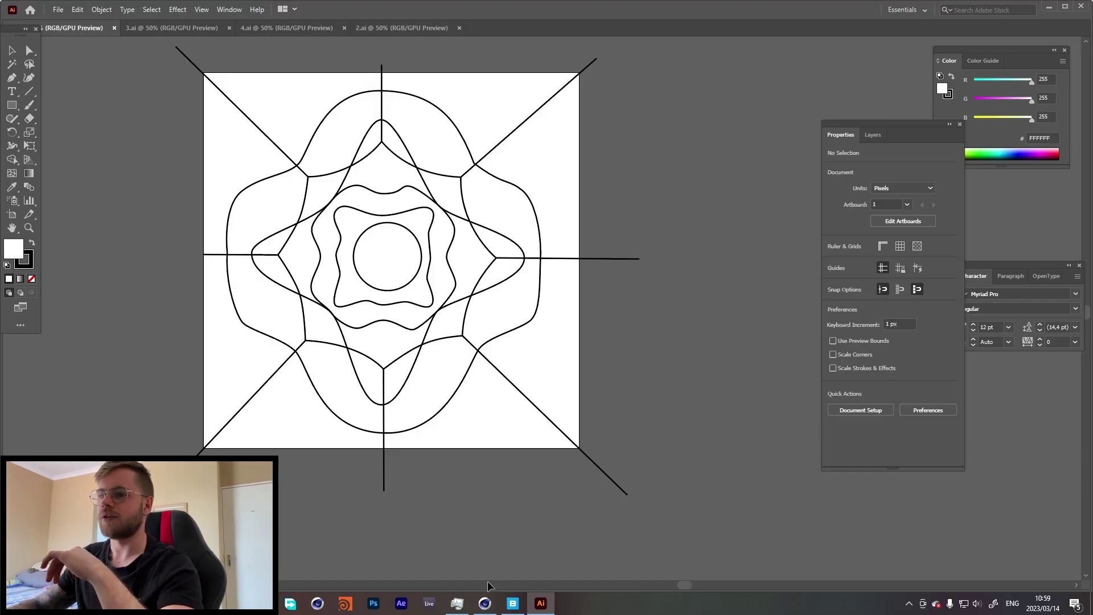
# - Switch to Cinema 4D and copy the 2.ai, 3.ai and 6.ai vector imports from the 6.ai document into the Untitled 11 scene
pyautogui.click(485, 603)
pyautogui.click(171, 21)
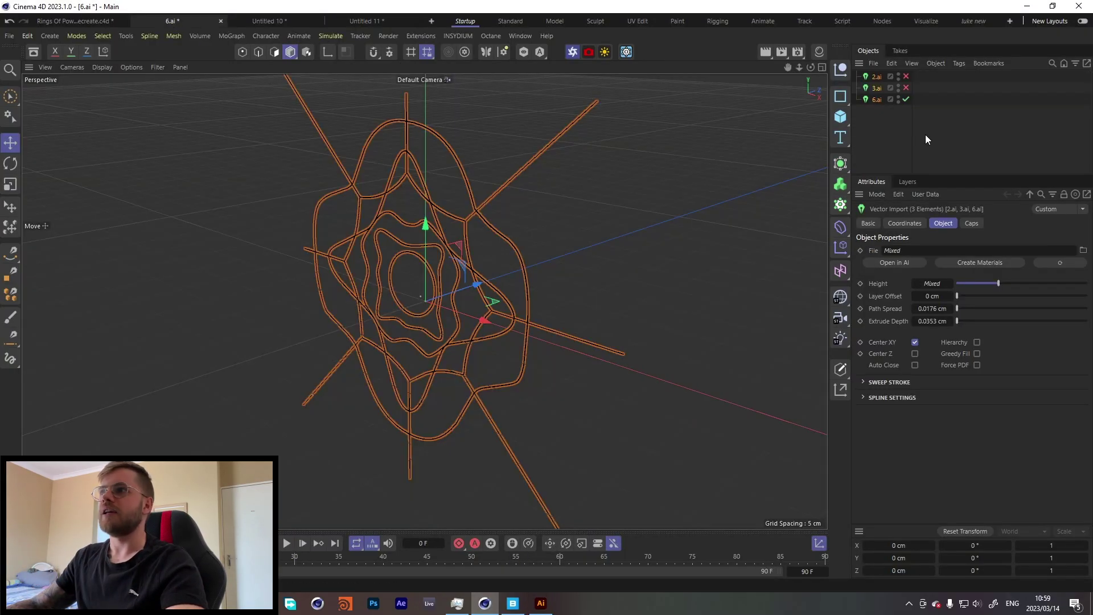
pyautogui.click(875, 121)
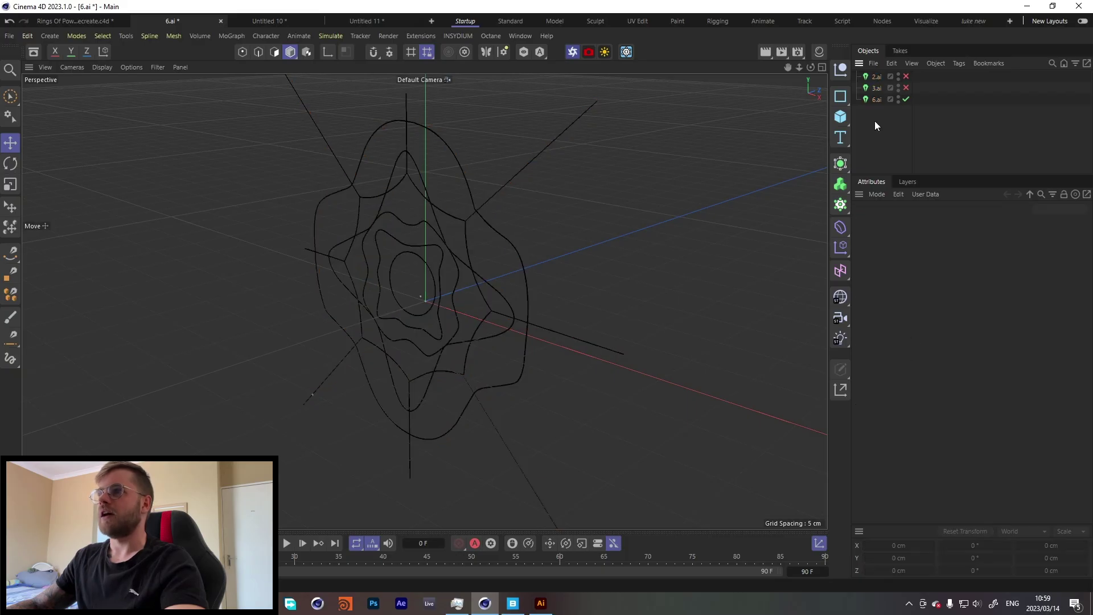
pyautogui.click(876, 100)
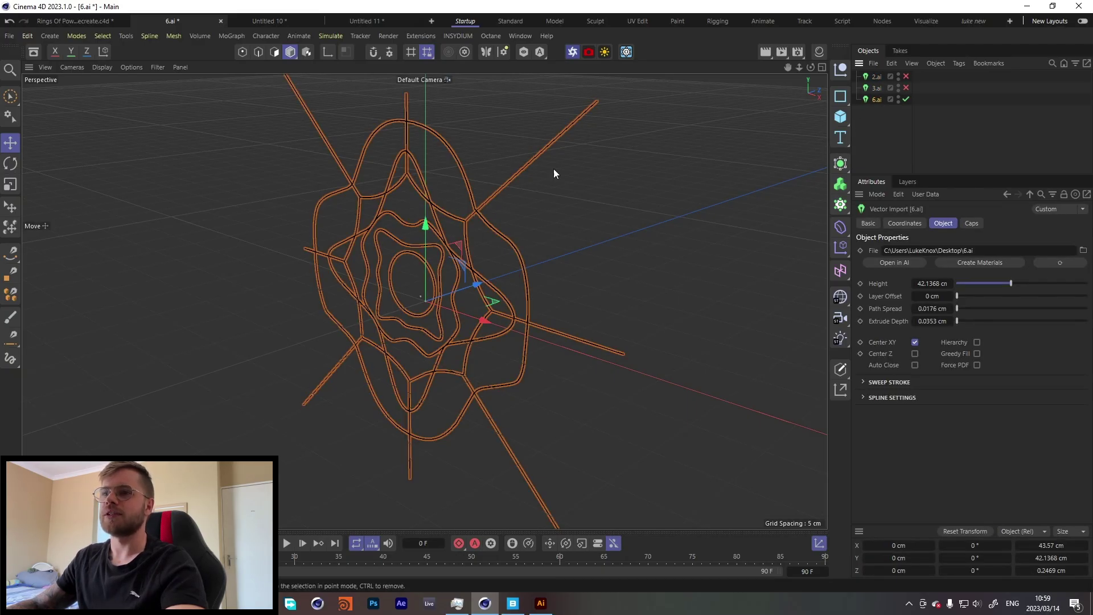
pyautogui.click(393, 21)
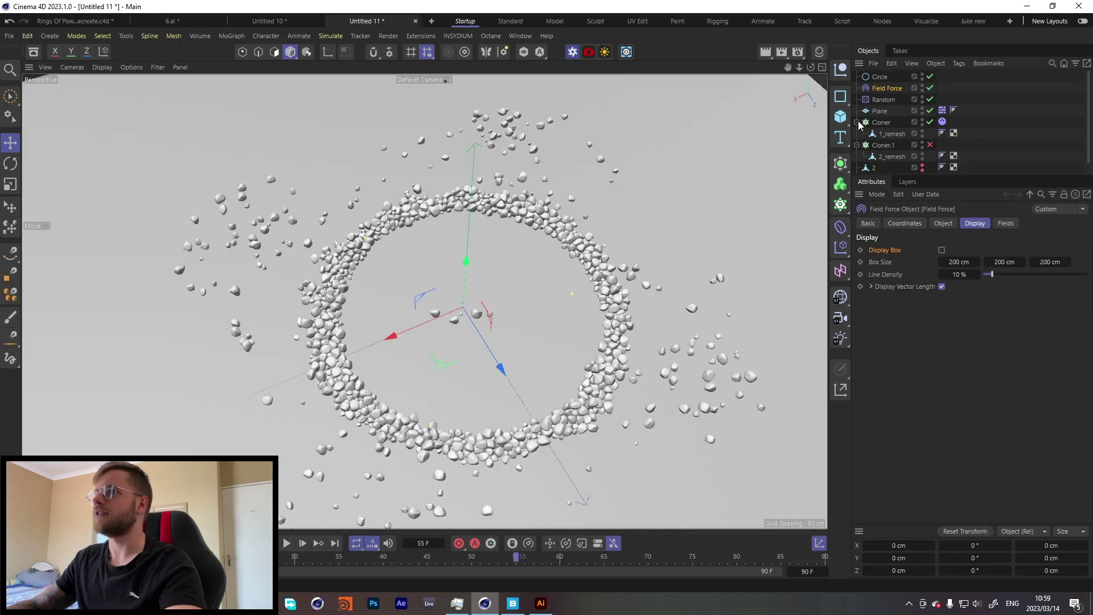
pyautogui.click(857, 122)
pyautogui.click(857, 133)
pyautogui.click(989, 118)
pyautogui.hotkey('ctrl', 'v')
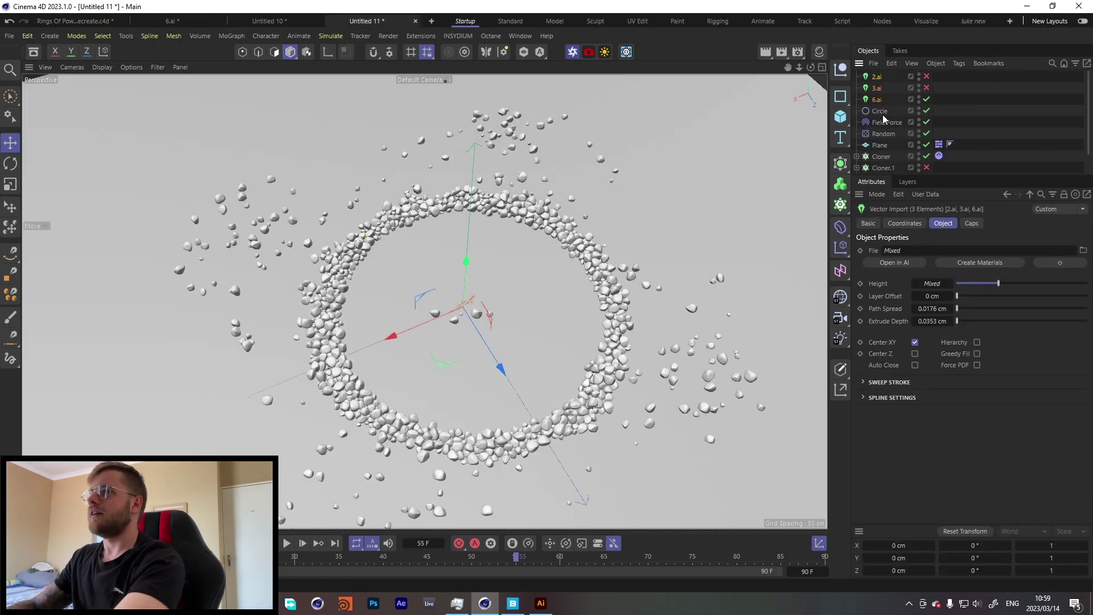
# - Delete the Circle spline and add the 6.ai vector to the Field Force's field list as a Spline Object
pyautogui.click(883, 115)
pyautogui.press('Delete')
pyautogui.click(883, 114)
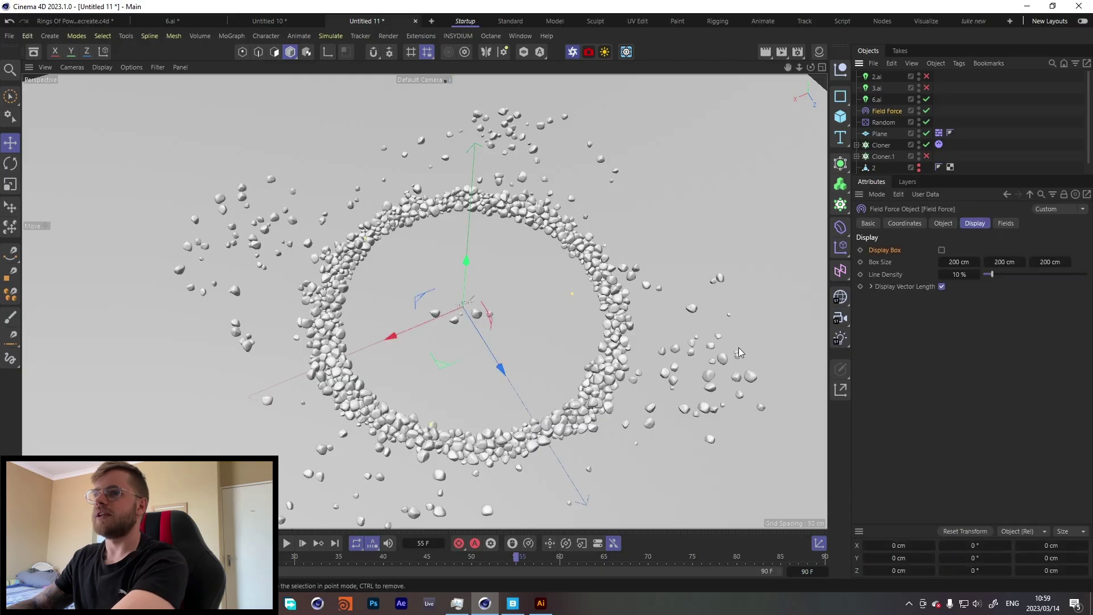
pyautogui.click(943, 223)
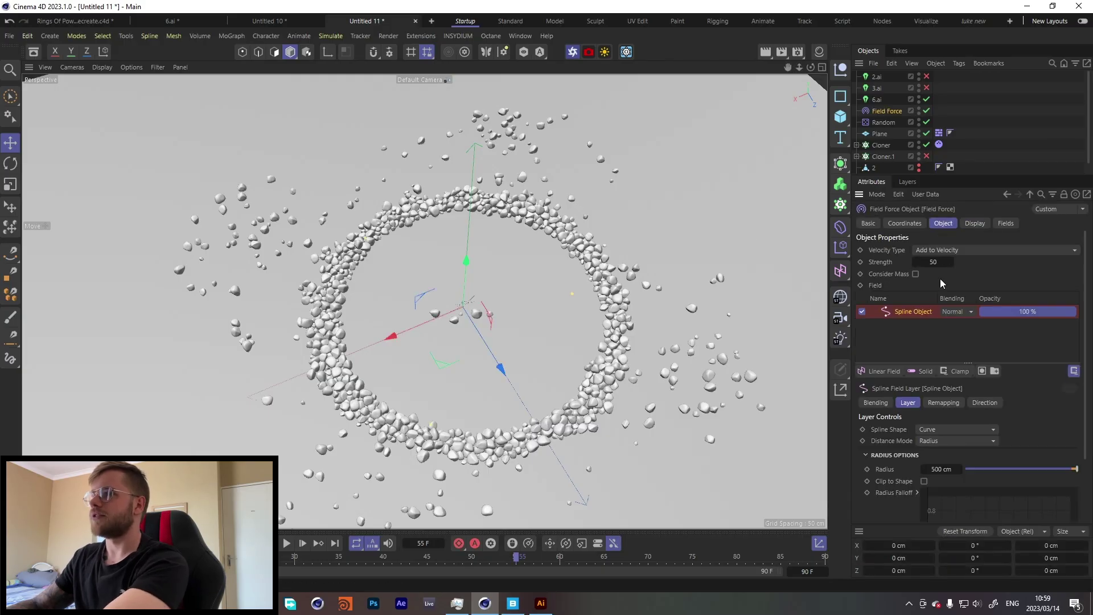
pyautogui.click(963, 119)
pyautogui.moveTo(875, 96); pyautogui.dragTo(916, 340)
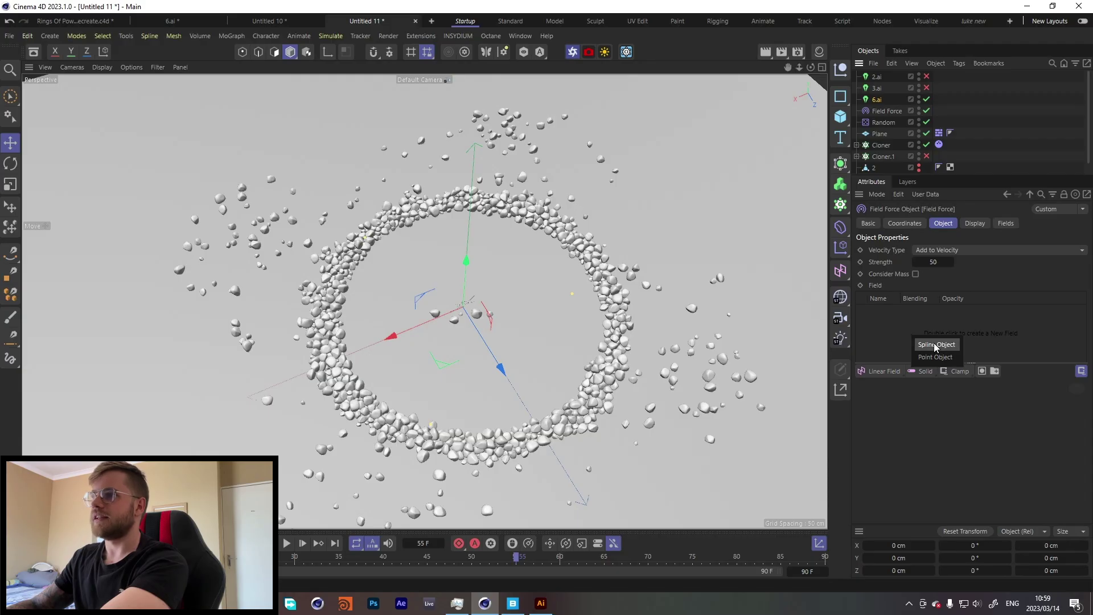
pyautogui.click(935, 345)
# - Set the 6.ai field layer's distance mode to Radius with a 500 cm radius and run the simulation to frame 20
pyautogui.click(938, 442)
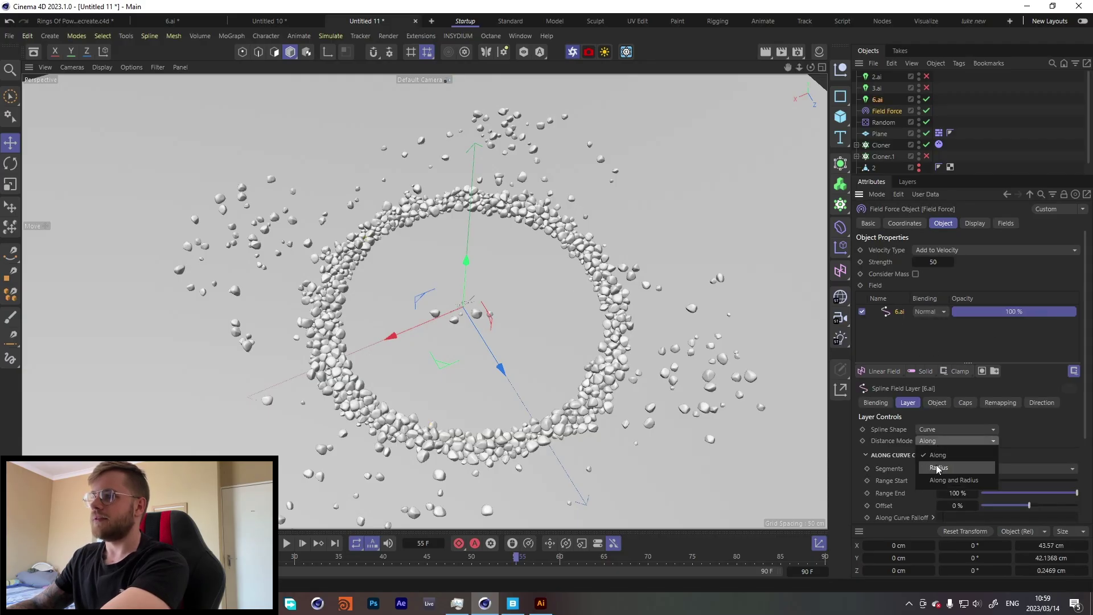
pyautogui.click(939, 468)
pyautogui.write('500')
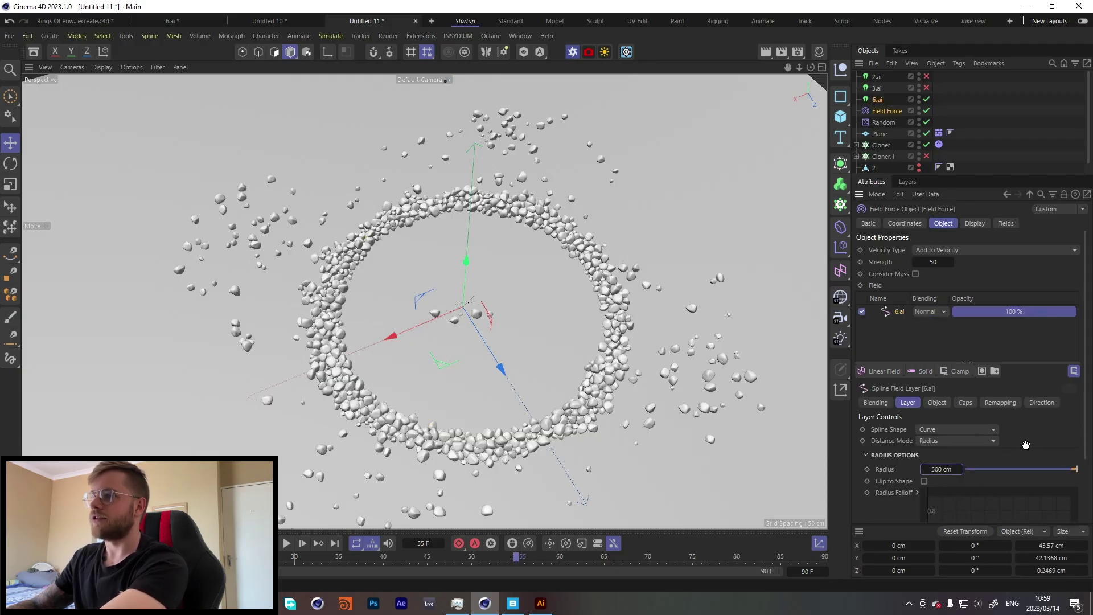
pyautogui.press('Return')
pyautogui.click(289, 548)
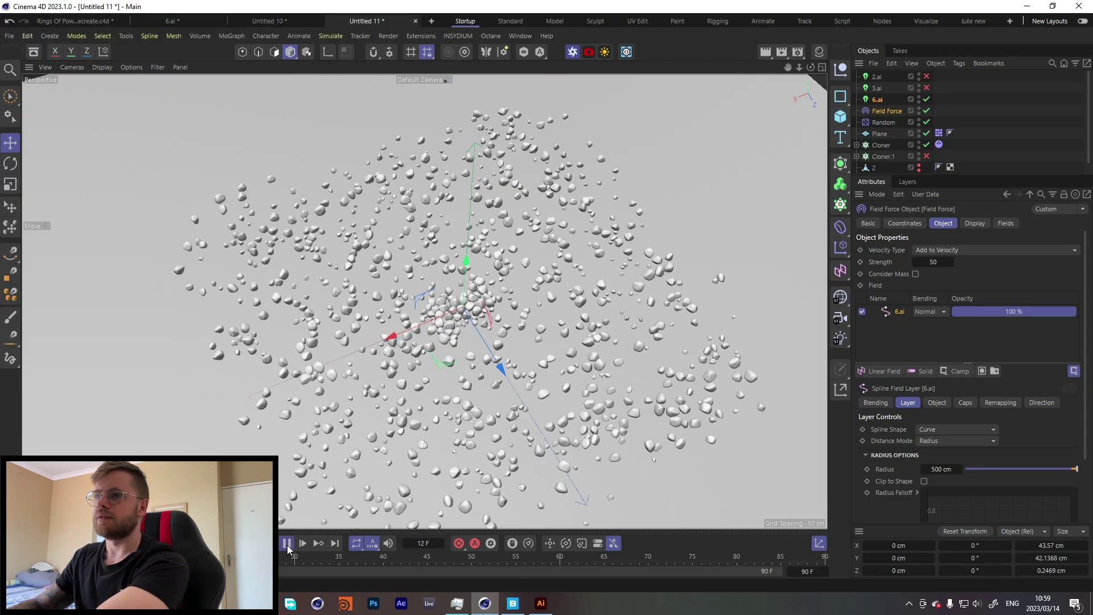
pyautogui.click(287, 545)
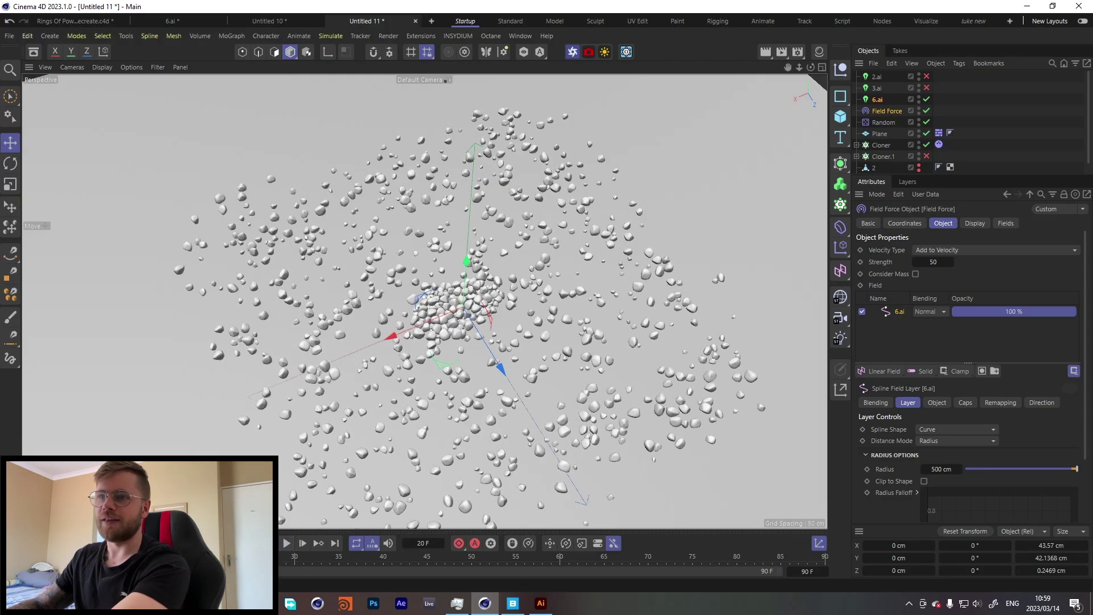
# - Raise the 6.ai vector to about 50 cm in Y and set its scale to 20 in X, 20 in Y and 0 in Z
pyautogui.click(877, 99)
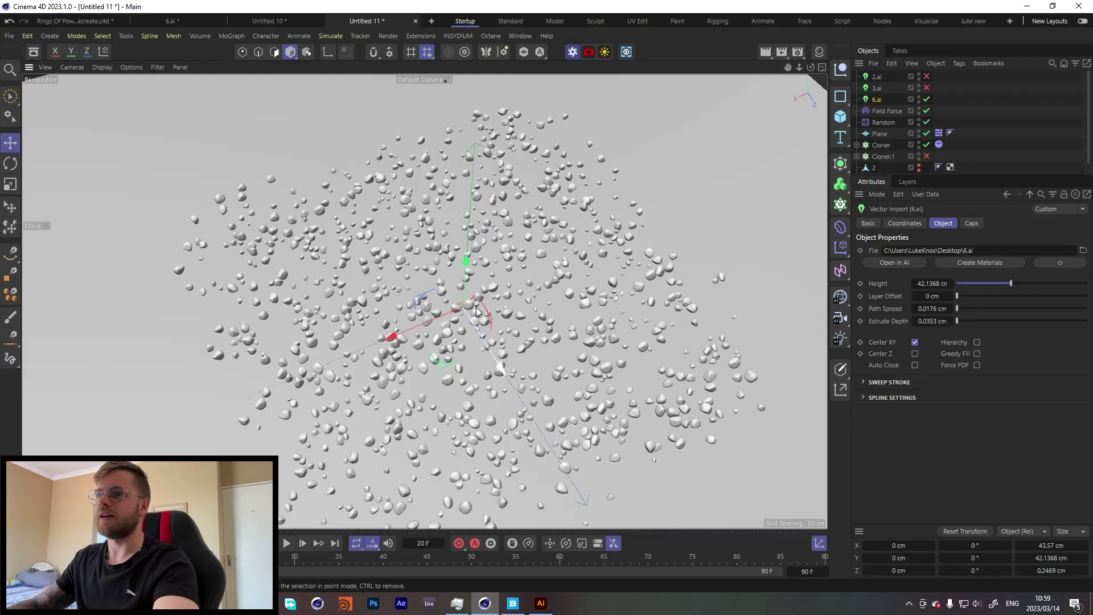
pyautogui.moveTo(476, 312); pyautogui.dragTo(507, 291)
pyautogui.moveTo(463, 256); pyautogui.dragTo(463, 227)
pyautogui.moveTo(464, 287); pyautogui.dragTo(569, 245)
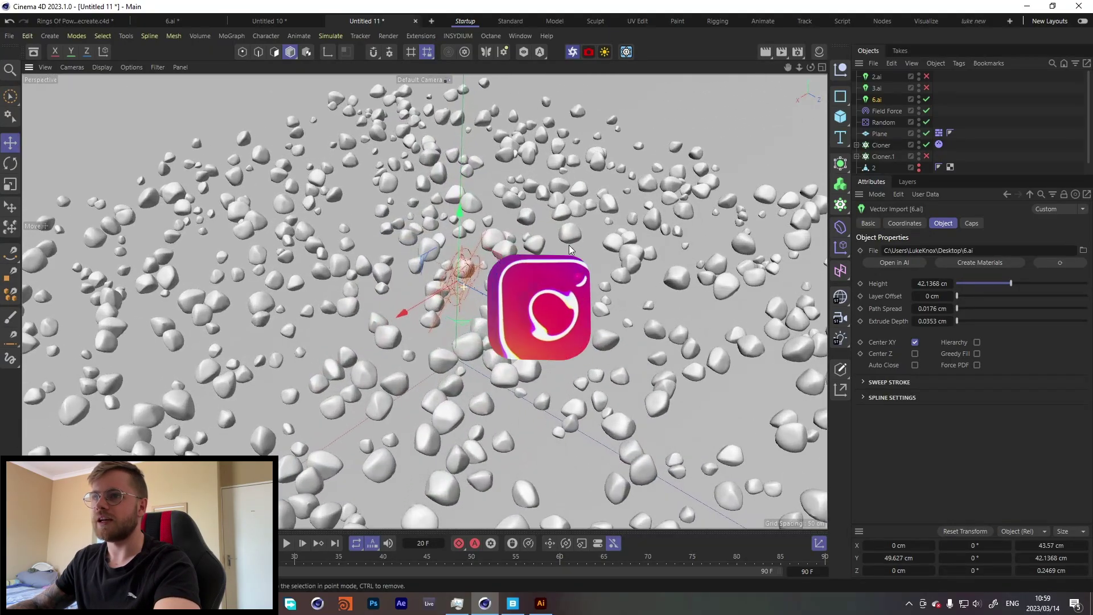
pyautogui.click(905, 223)
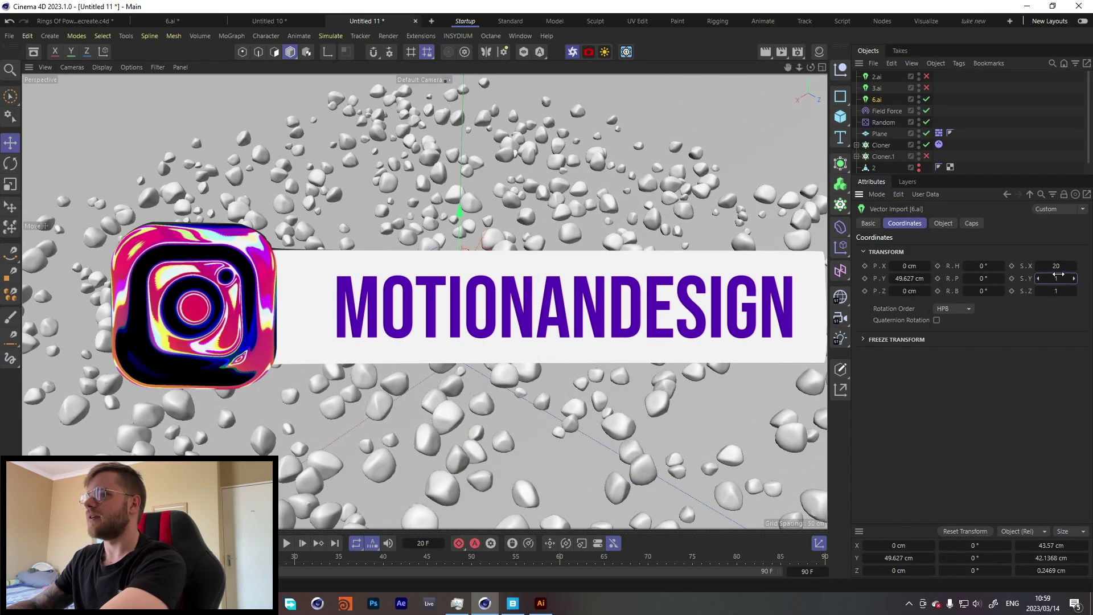
pyautogui.write('20')
pyautogui.press('Tab')
pyautogui.write('0')
# - Rewind the timeline, rotate the 6.ai vector to a pitch of -90° and lower it to a Y position of about 0.7 cm
pyautogui.scroll(-3, 577, 288)
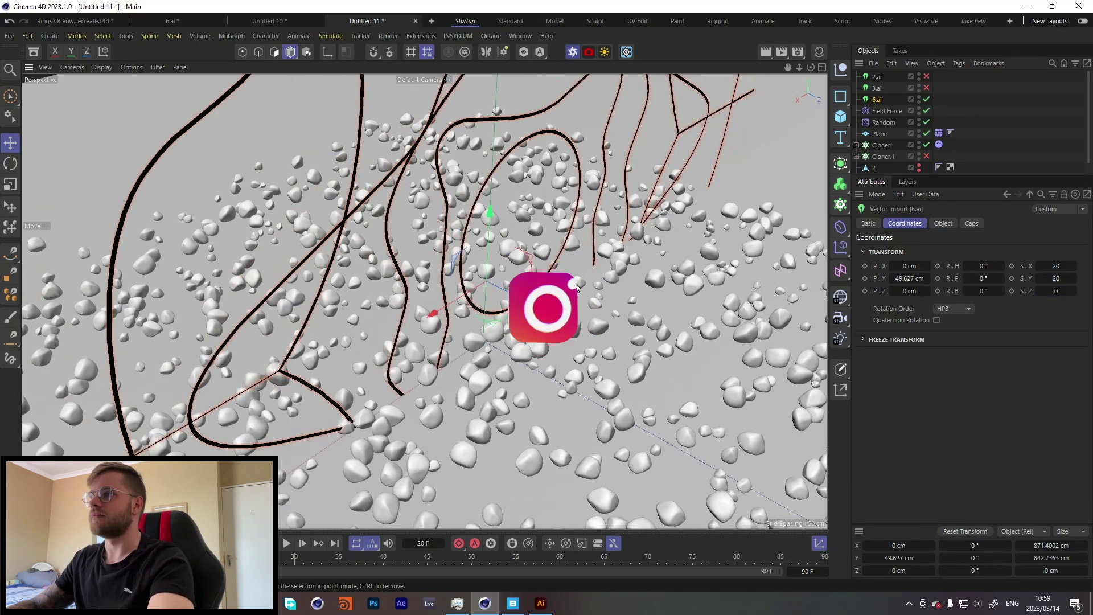
pyautogui.scroll(-4, 577, 288)
pyautogui.hotkey('shift', 'f')
pyautogui.press('r')
pyautogui.moveTo(557, 263); pyautogui.dragTo(583, 342)
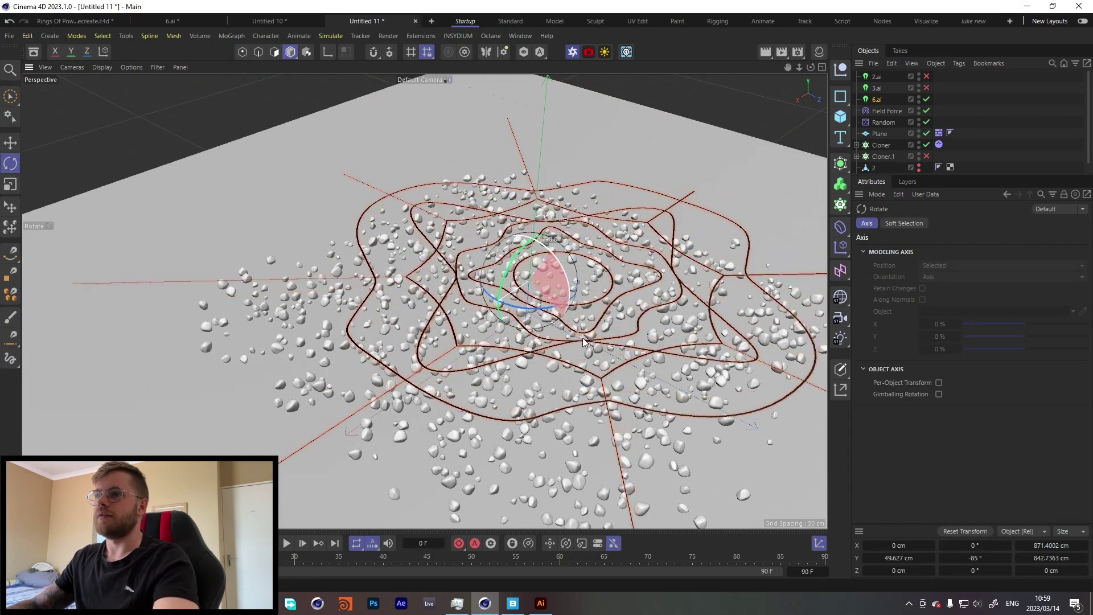
pyautogui.press('e')
pyautogui.moveTo(527, 319); pyautogui.dragTo(525, 342)
# - Centre the 6.ai vector over the rocks in the top view, at about X 69 cm and Z -17 cm
pyautogui.press('F2')
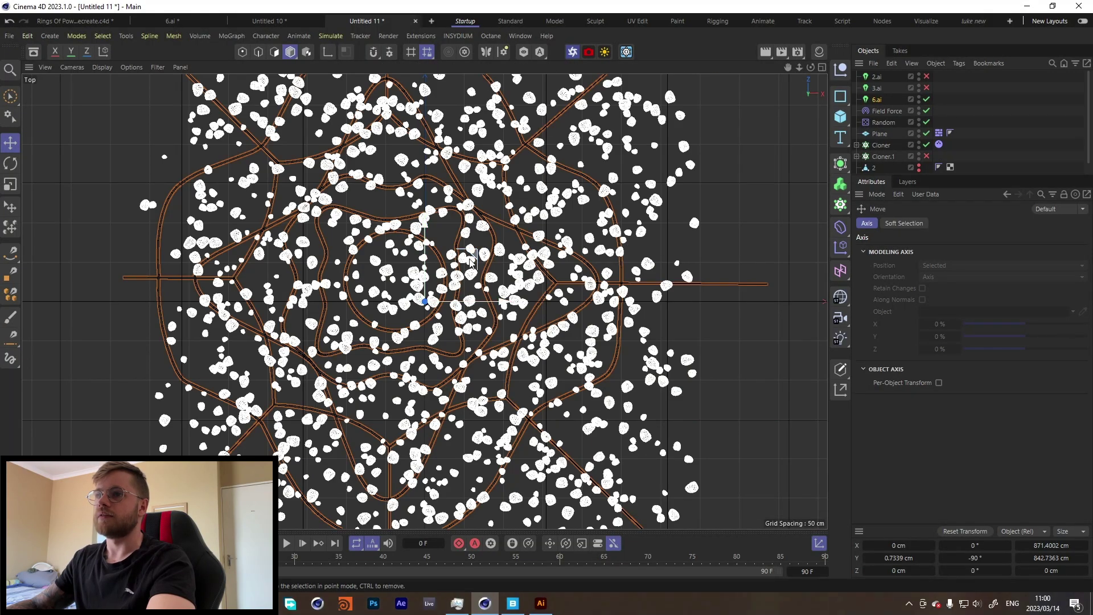
pyautogui.moveTo(479, 262); pyautogui.dragTo(446, 288)
pyautogui.middleClick(523, 276)
pyautogui.middleClick(399, 268)
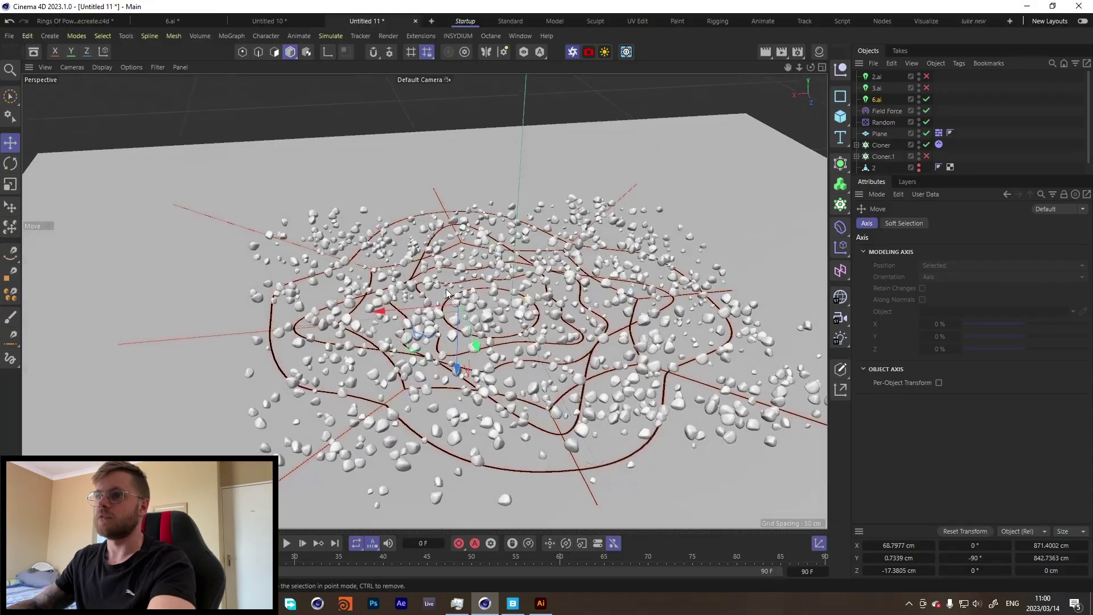
# - Run the simulation to frame 21 and hide the 6.ai vector in the viewport to inspect the rock pattern
pyautogui.click(1044, 153)
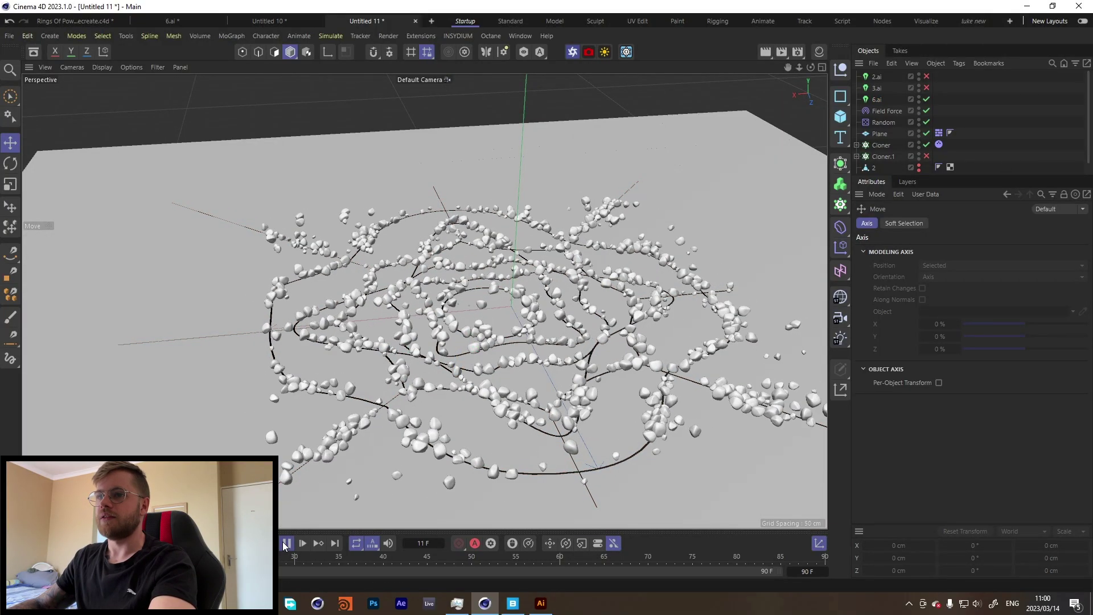
pyautogui.click(287, 543)
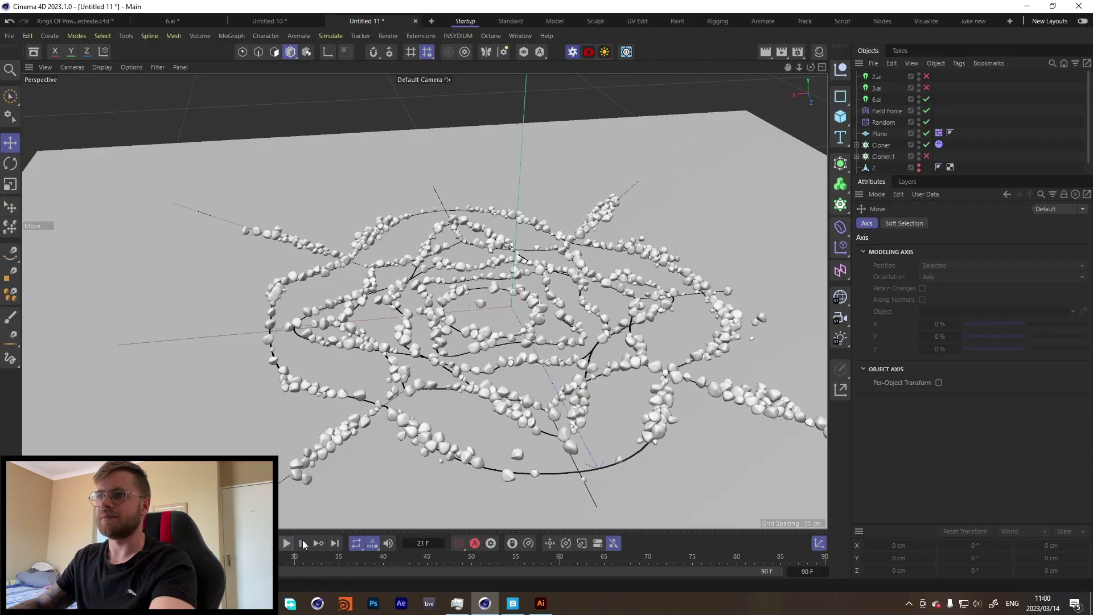
pyautogui.keyDown('alt'); pyautogui.click(919, 99); pyautogui.keyUp('alt')
pyautogui.moveTo(495, 283); pyautogui.dragTo(474, 364)
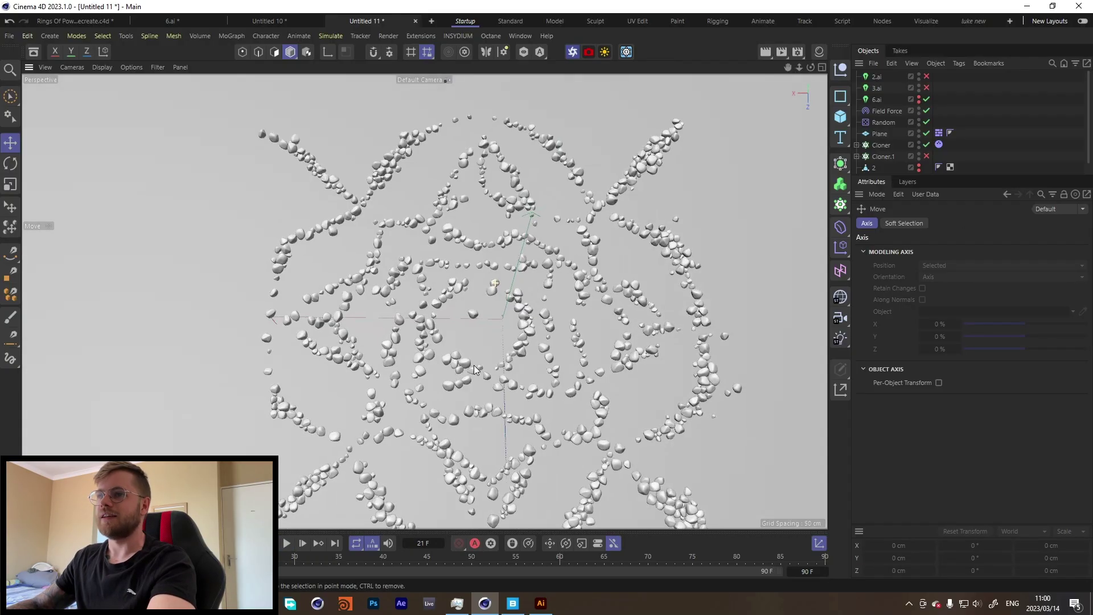
pyautogui.scroll(-3, 600, 268)
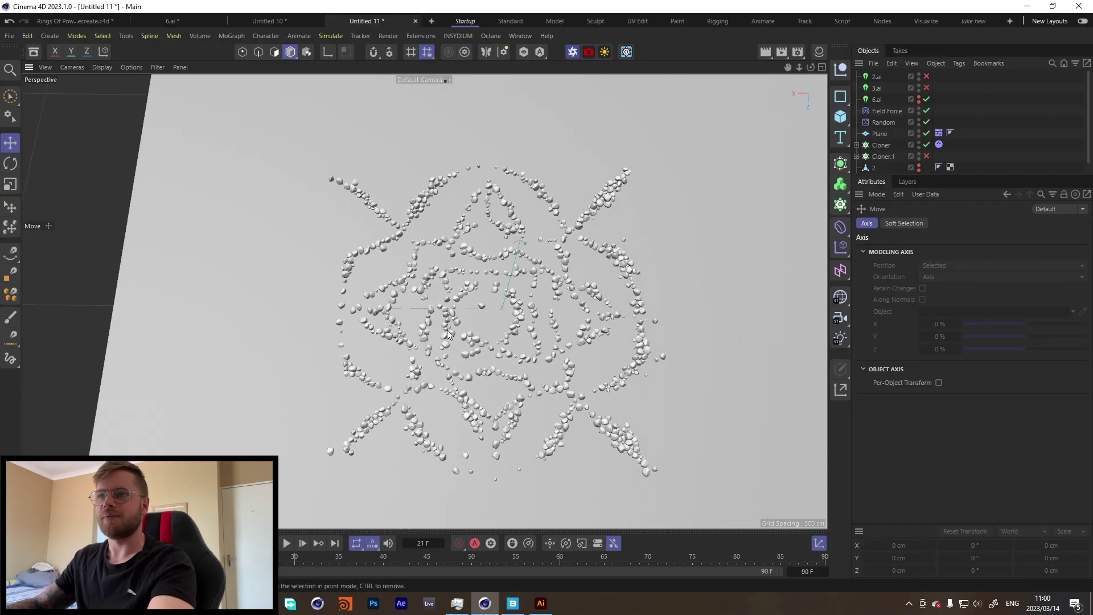
pyautogui.scroll(3, 532, 340)
pyautogui.moveTo(531, 341); pyautogui.dragTo(415, 175)
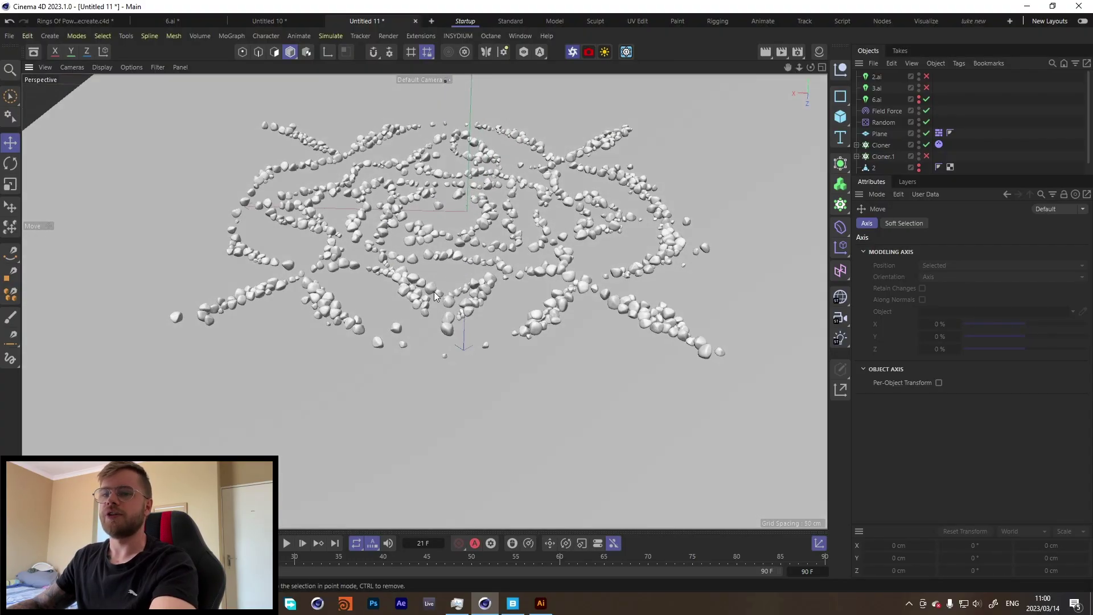
# - Enable the 3.ai vector and set its scale to 20 in X, Y and Z
pyautogui.click(883, 112)
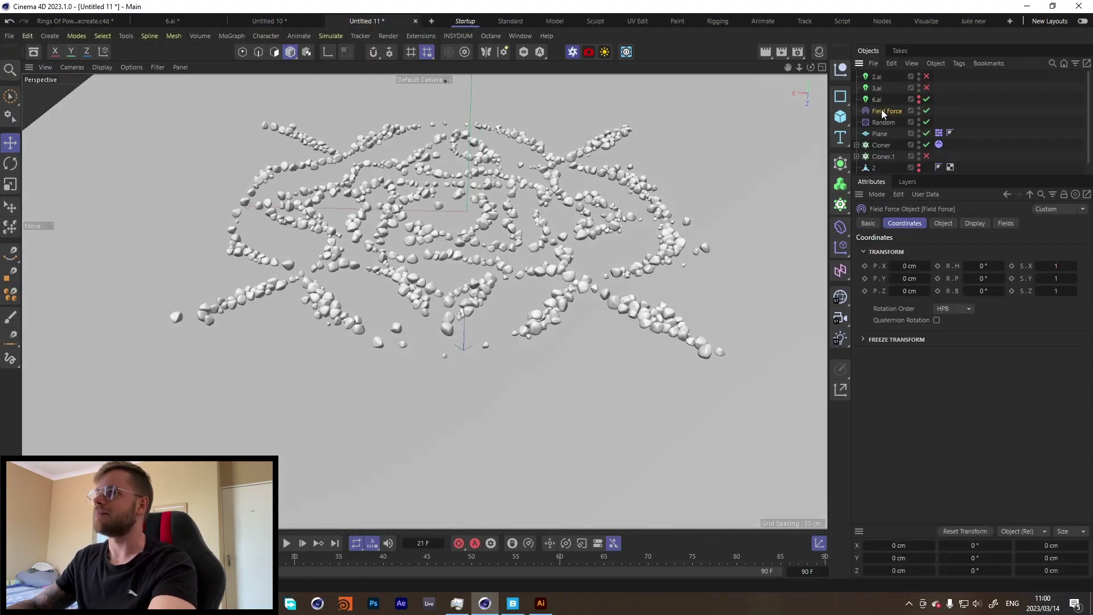
pyautogui.click(947, 224)
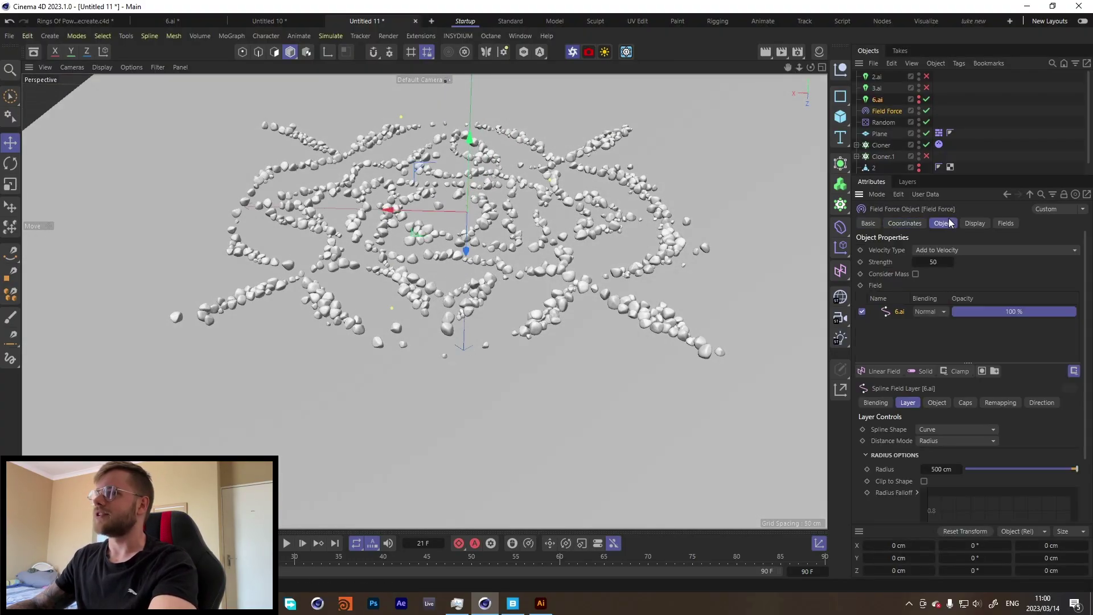
pyautogui.click(927, 88)
pyautogui.click(873, 88)
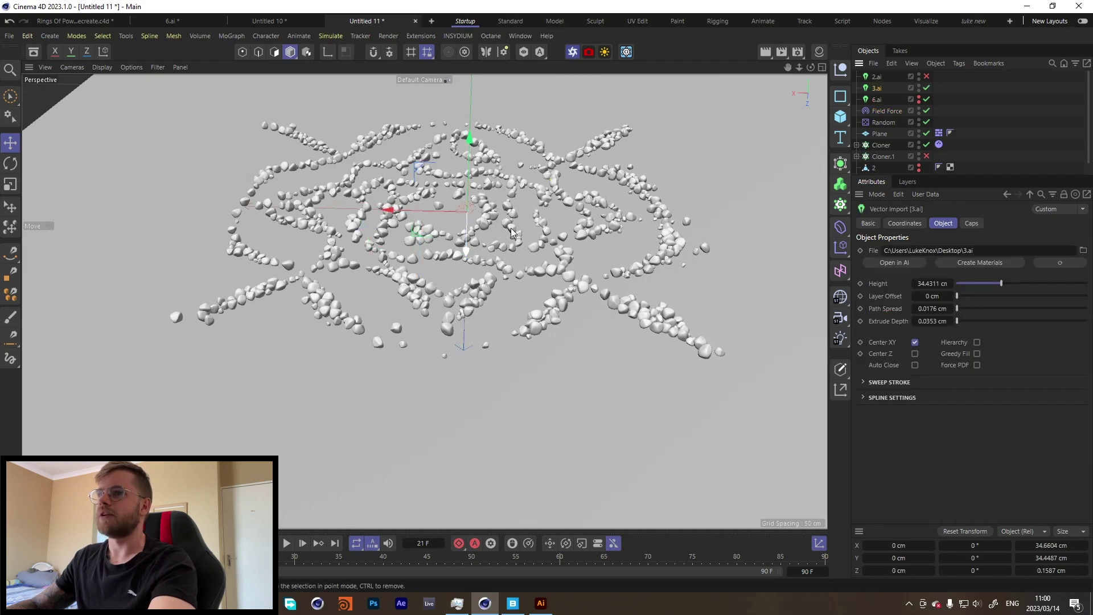
pyautogui.click(903, 224)
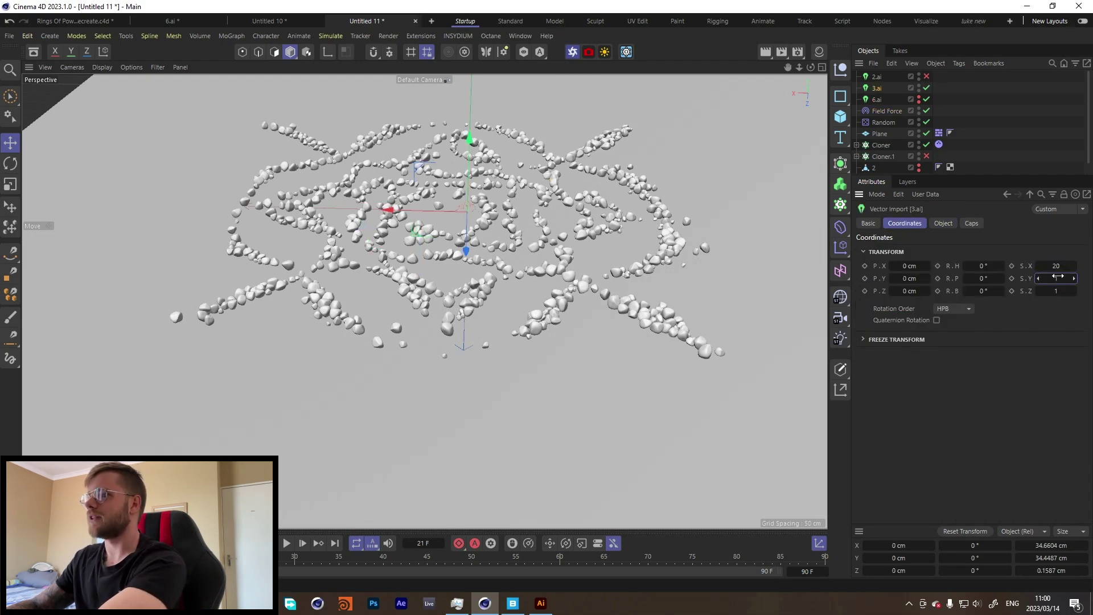
pyautogui.write('0')
pyautogui.click(1058, 291)
pyautogui.write('20')
pyautogui.click(1057, 278)
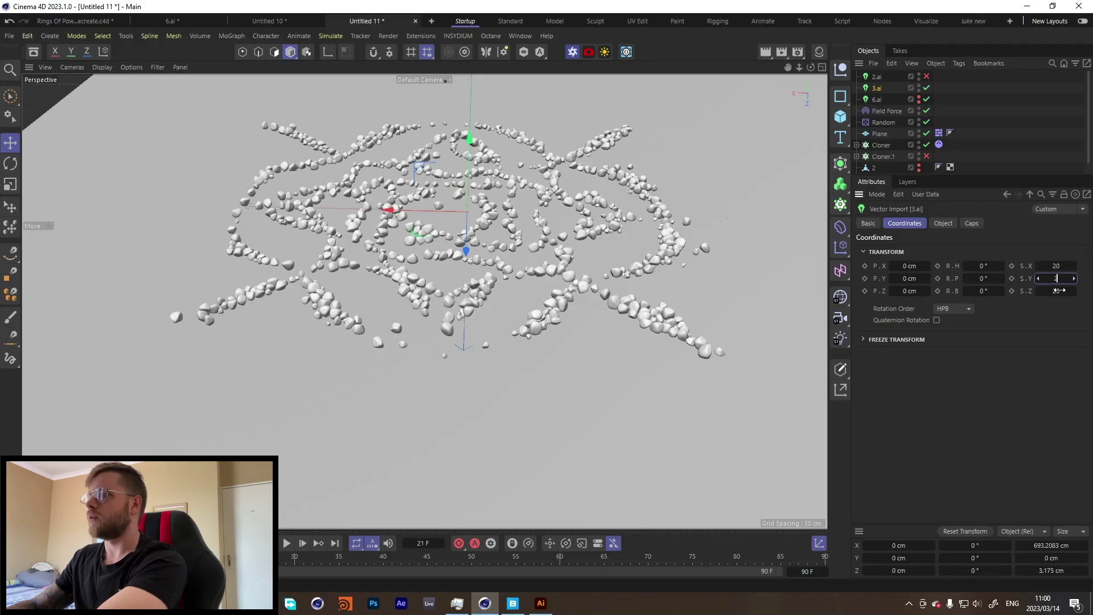
pyautogui.write('20')
pyautogui.click(1030, 413)
# - Lay the 3.ai vector flat with a 90° pitch and move it to about X 25 cm, just above the ground plane
pyautogui.press('r')
pyautogui.moveTo(524, 251); pyautogui.dragTo(488, 89)
pyautogui.press('e')
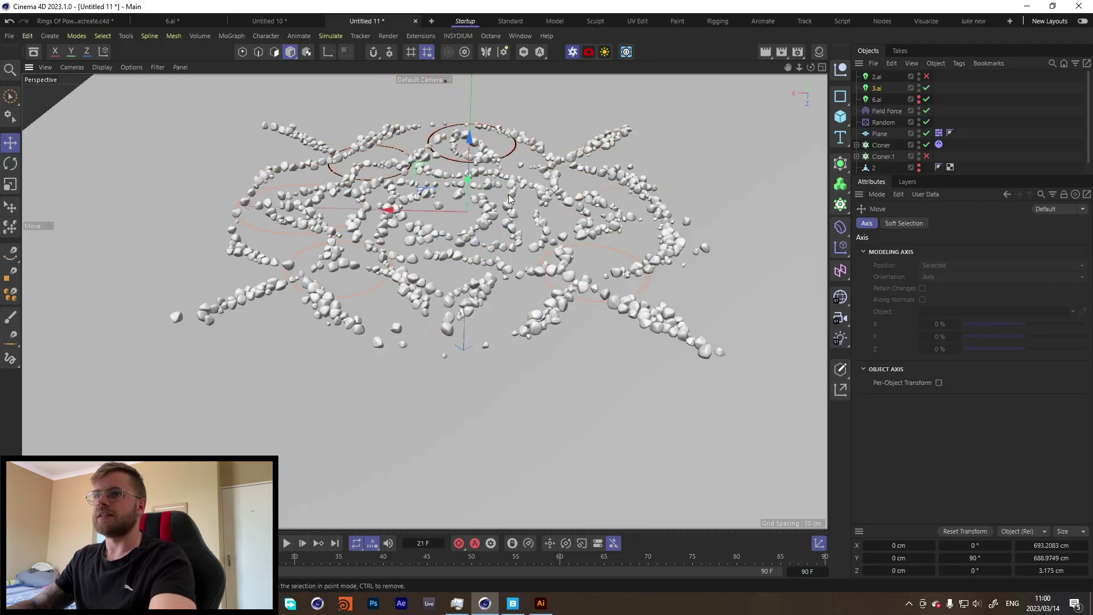
pyautogui.moveTo(440, 210); pyautogui.dragTo(451, 191)
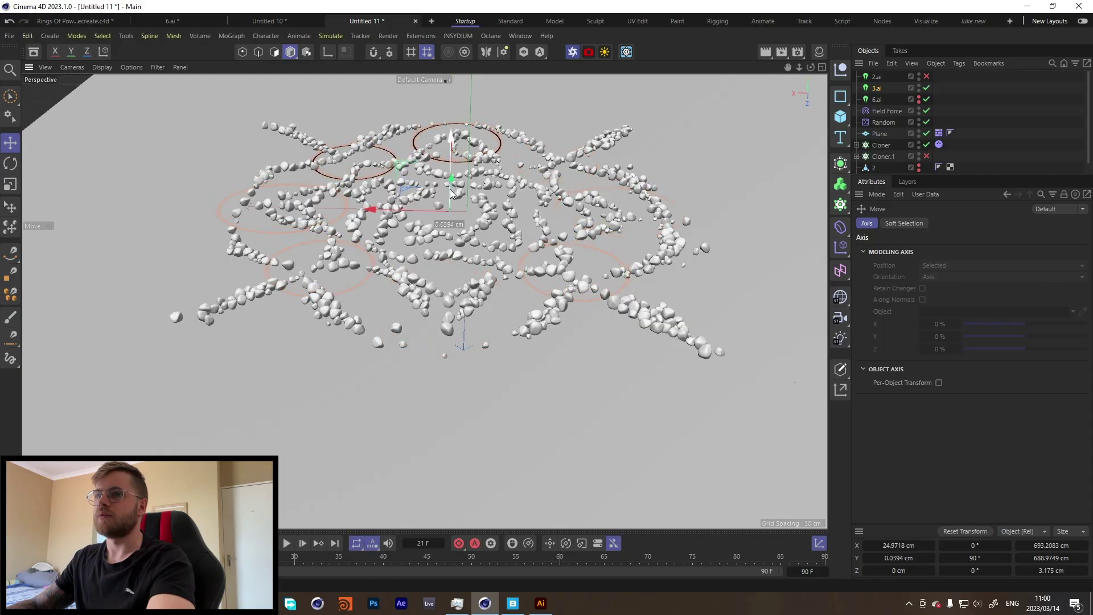
# - Add the 3.ai vector to the Field Force as a layer above 6.ai and set its blending to Max
pyautogui.click(888, 111)
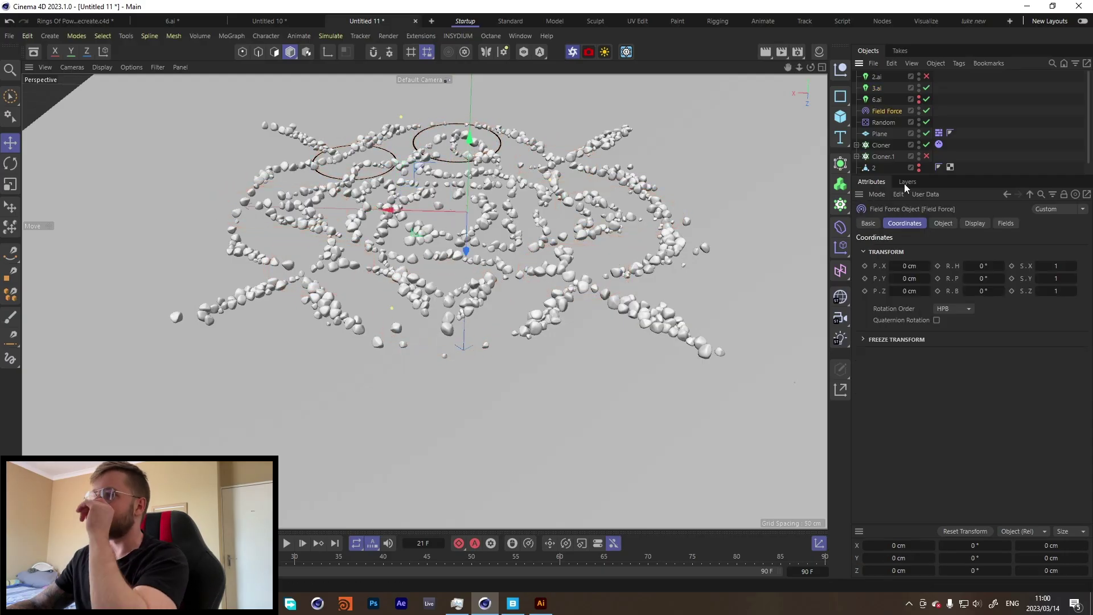
pyautogui.click(944, 223)
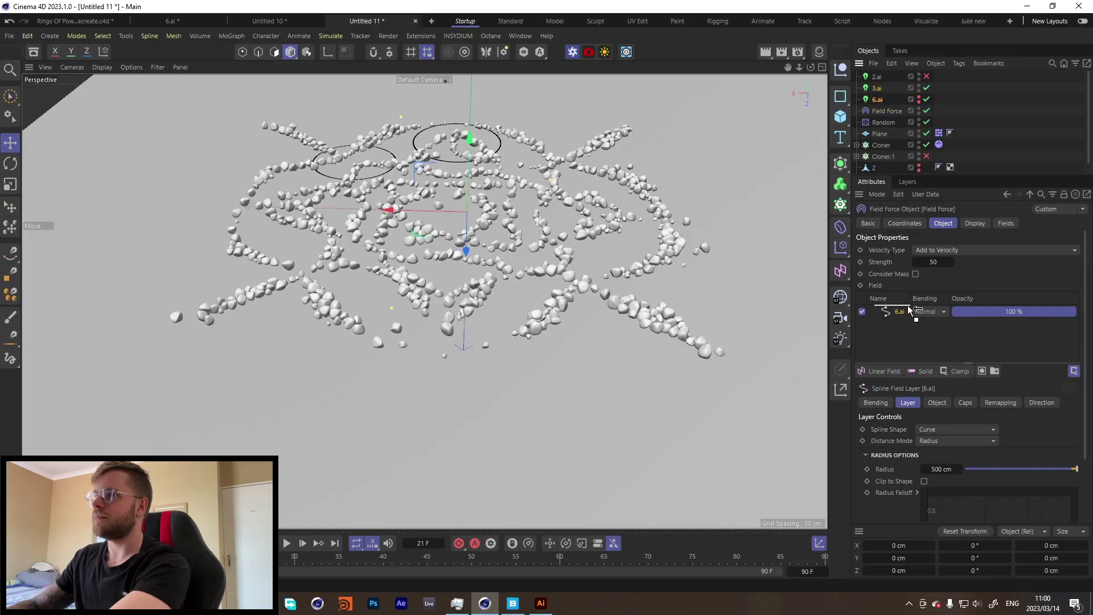
pyautogui.moveTo(903, 311)
pyautogui.mouseDown()
pyautogui.moveTo(920, 319)
pyautogui.moveTo(903, 307)
pyautogui.mouseUp()
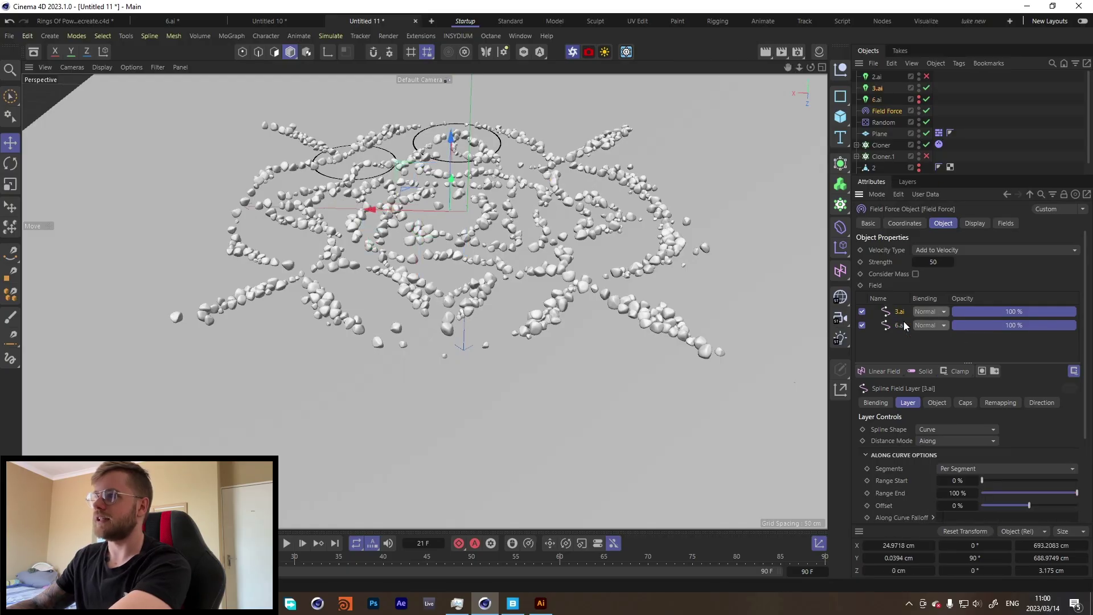
pyautogui.click(931, 313)
pyautogui.click(929, 420)
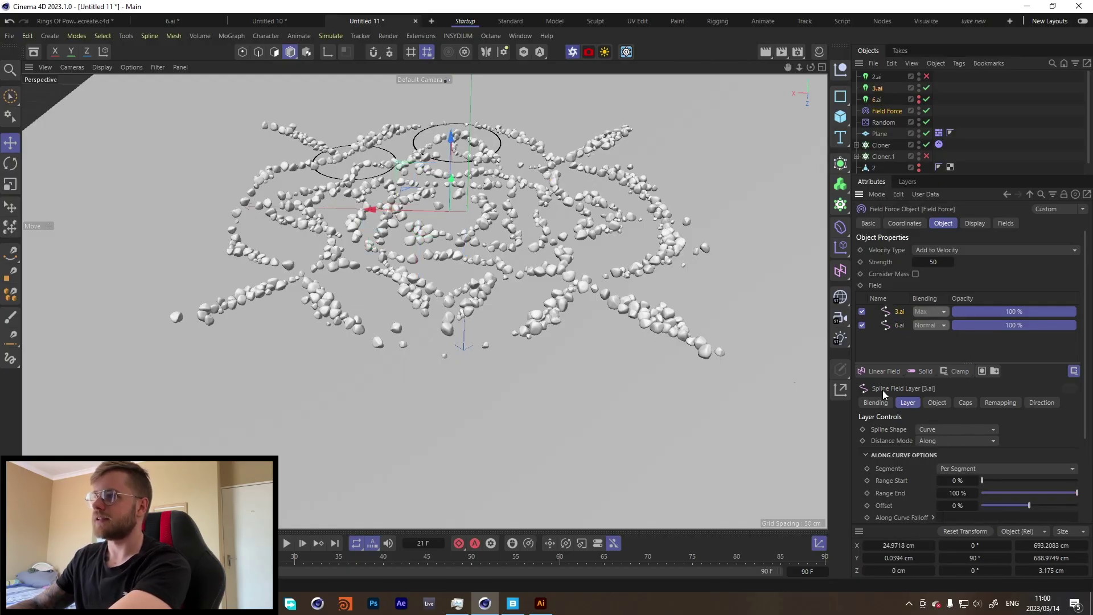
# - Set the 3.ai spline field layer's distance mode to Radius with a radius of 500 cm
pyautogui.click(929, 440)
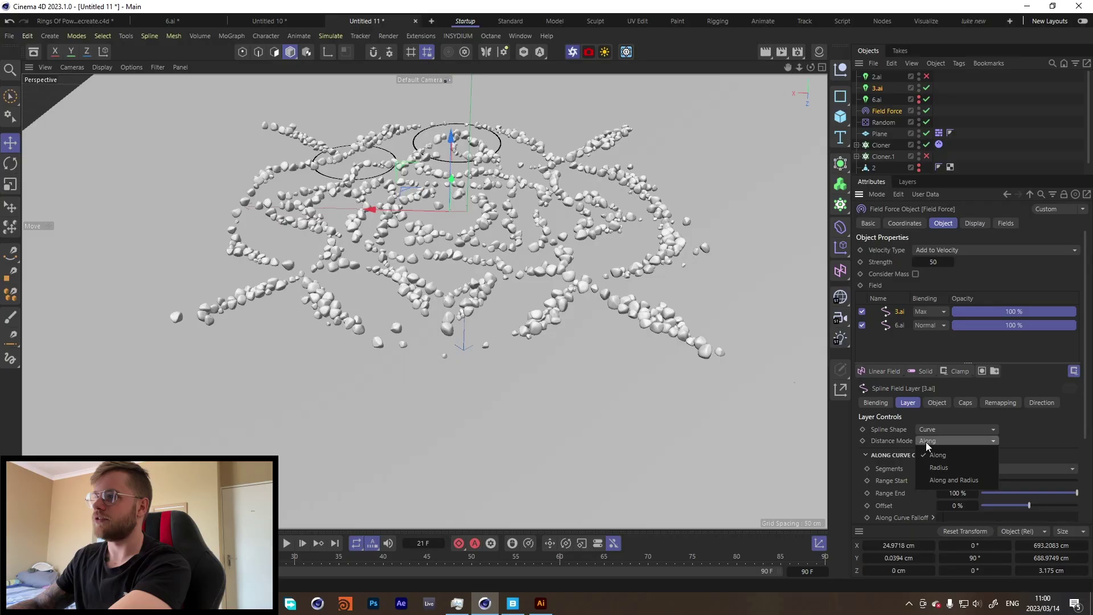
pyautogui.click(942, 472)
pyautogui.click(940, 470)
pyautogui.write('20')
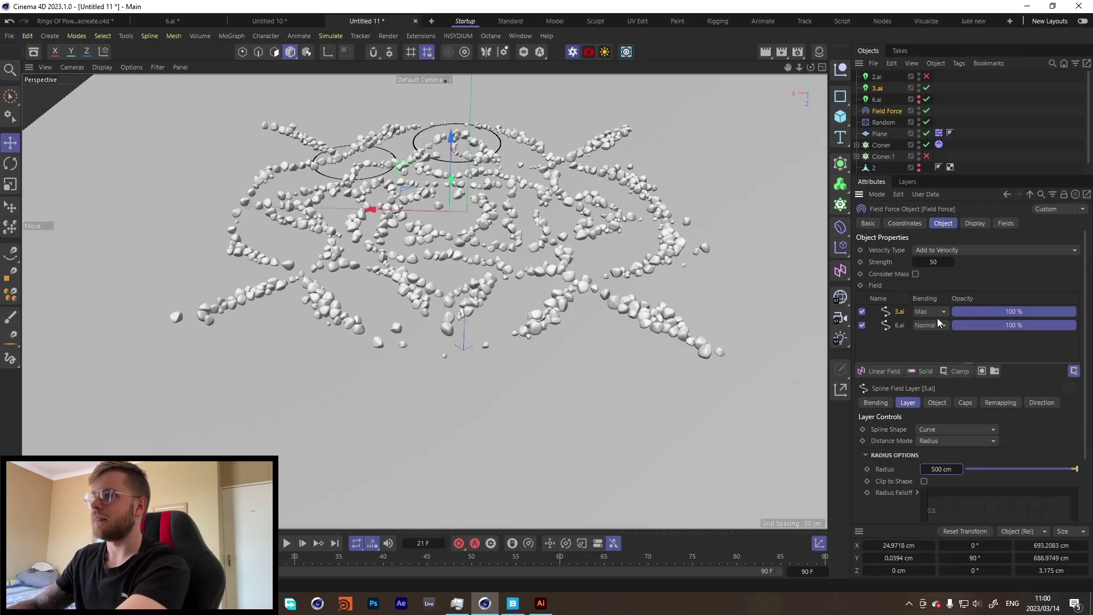
# - Keyframe the 6.ai layer's remapping strength at 100% on frame 30 and 0% on frame 60
pyautogui.click(907, 328)
pyautogui.click(1006, 405)
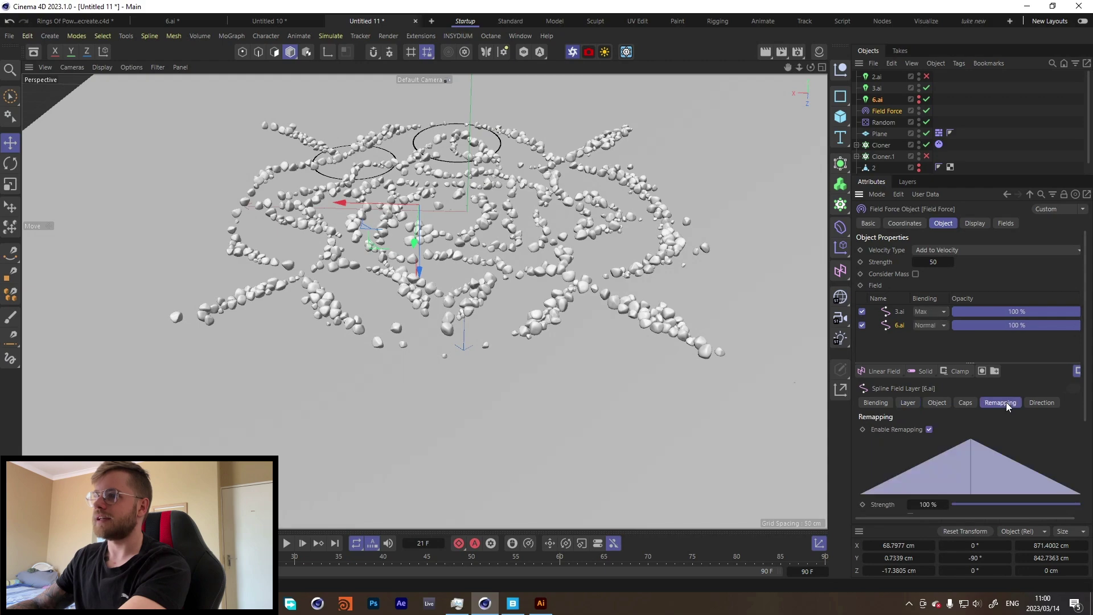
pyautogui.click(296, 560)
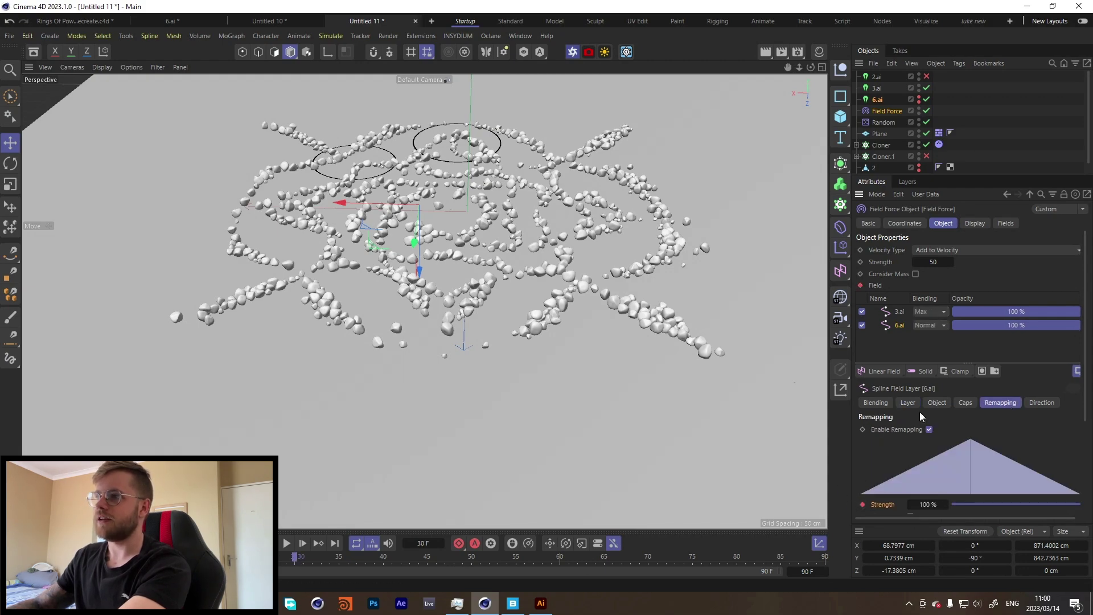
pyautogui.moveTo(988, 503); pyautogui.dragTo(885, 510)
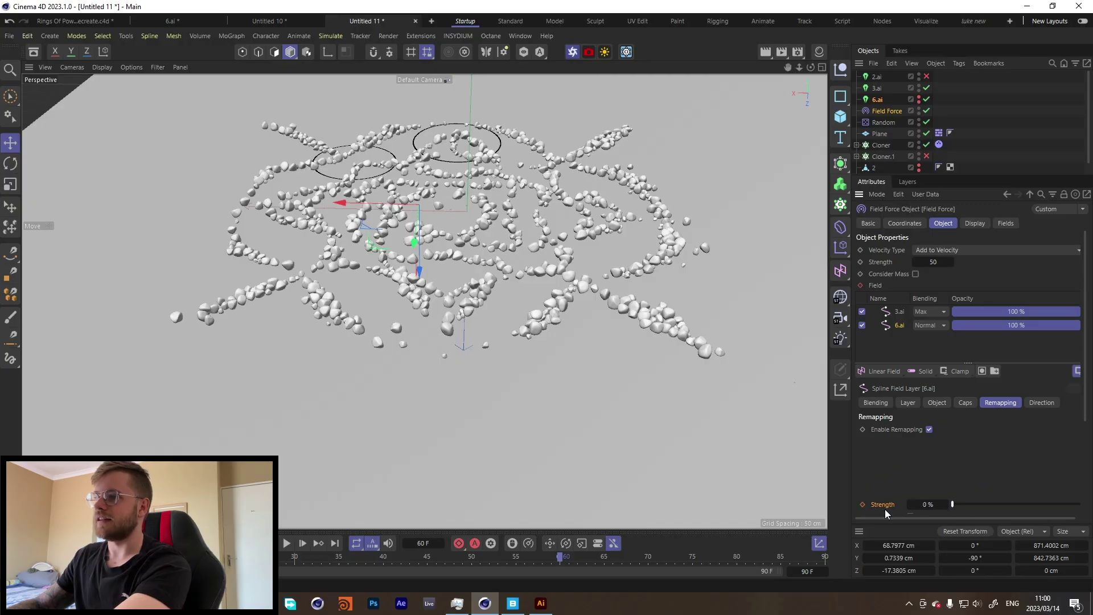
# - Keyframe the 3.ai layer's remapping strength at 100% on frame 60 and 0% on frame 30
pyautogui.click(898, 311)
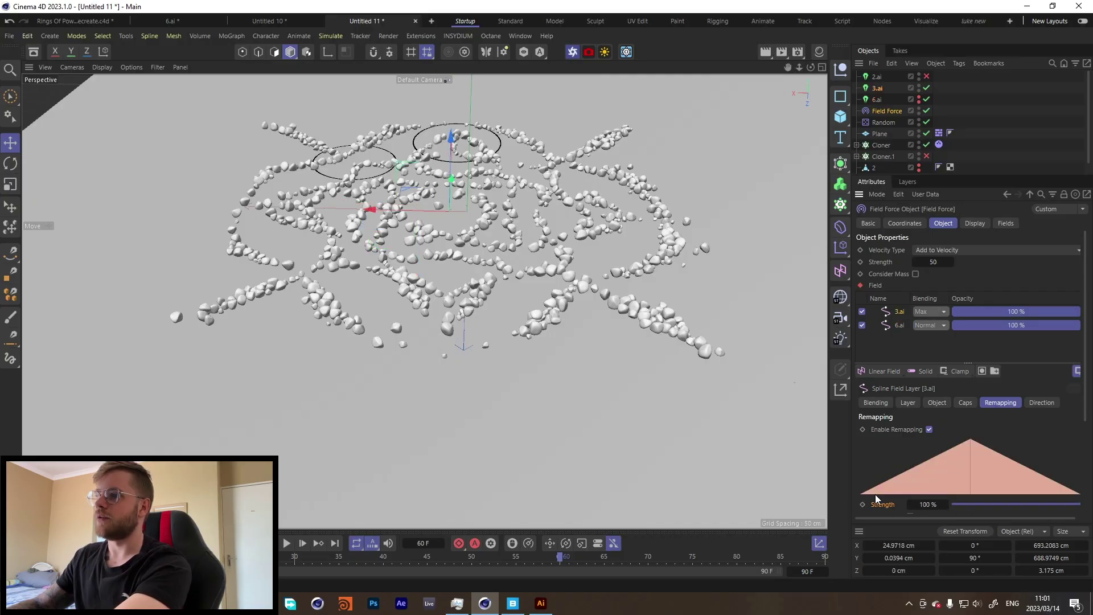
pyautogui.click(863, 504)
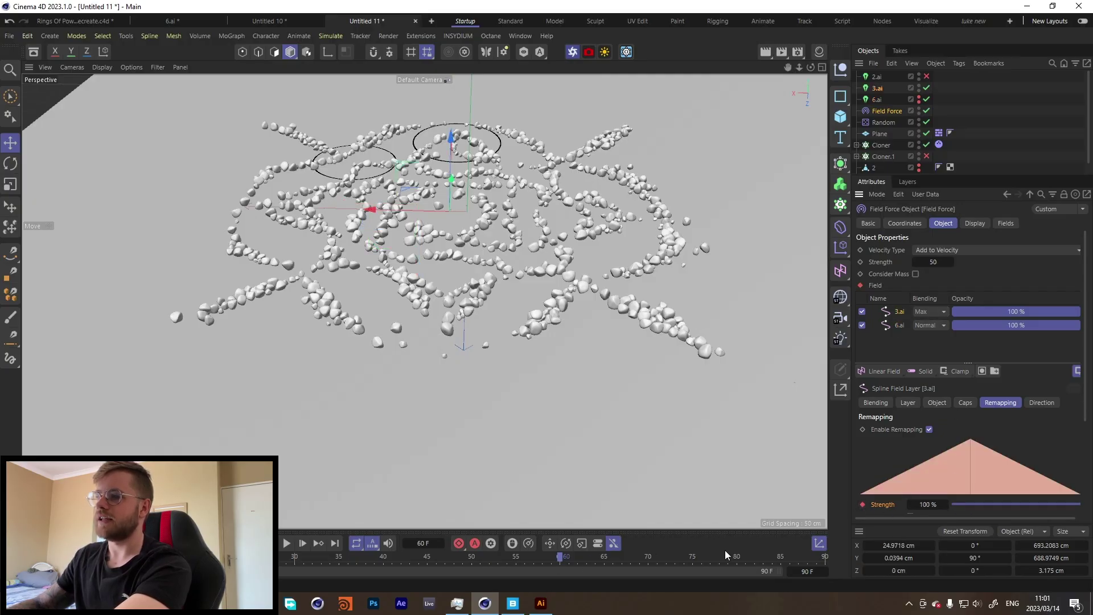
pyautogui.moveTo(970, 504); pyautogui.dragTo(872, 506)
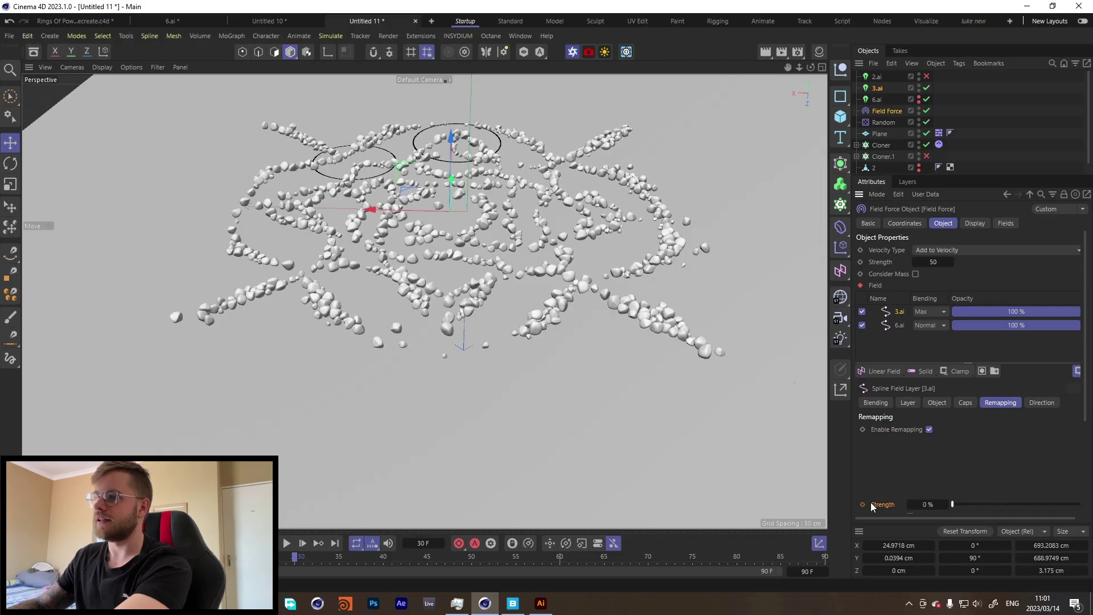
# - Hide the 3.ai vector in the viewport and run the simulation to frame 78 to inspect the pattern change
pyautogui.click(240, 543)
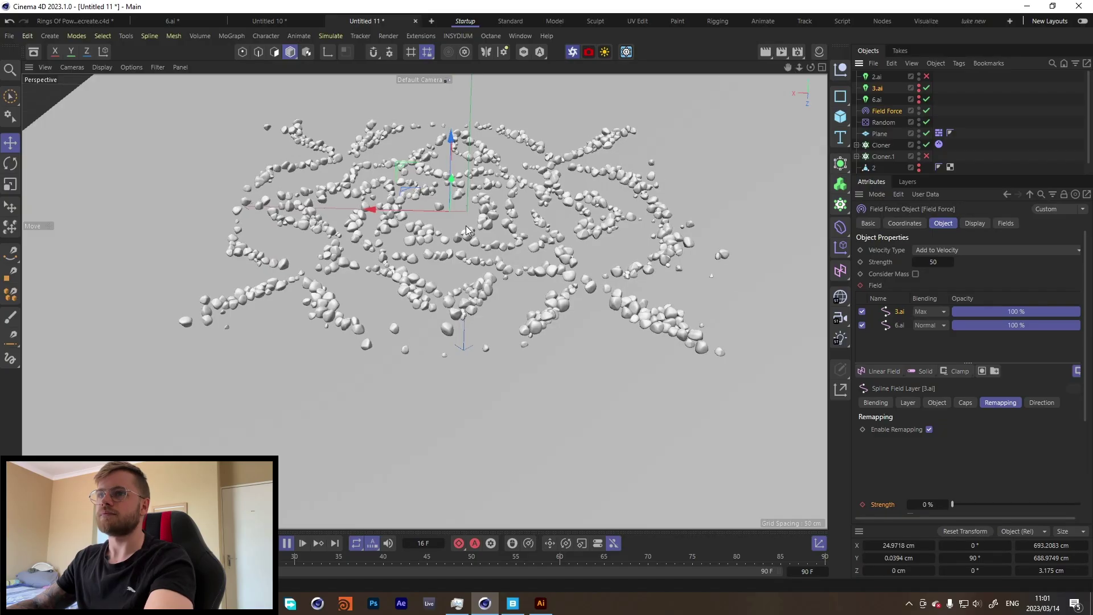
pyautogui.moveTo(439, 226); pyautogui.dragTo(446, 236)
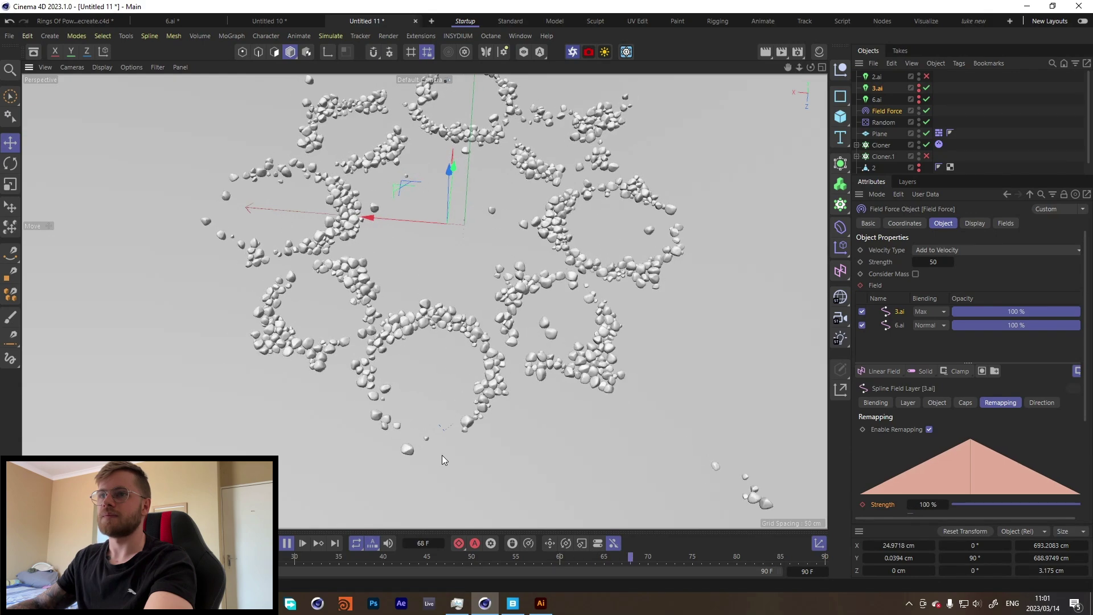
pyautogui.click(287, 543)
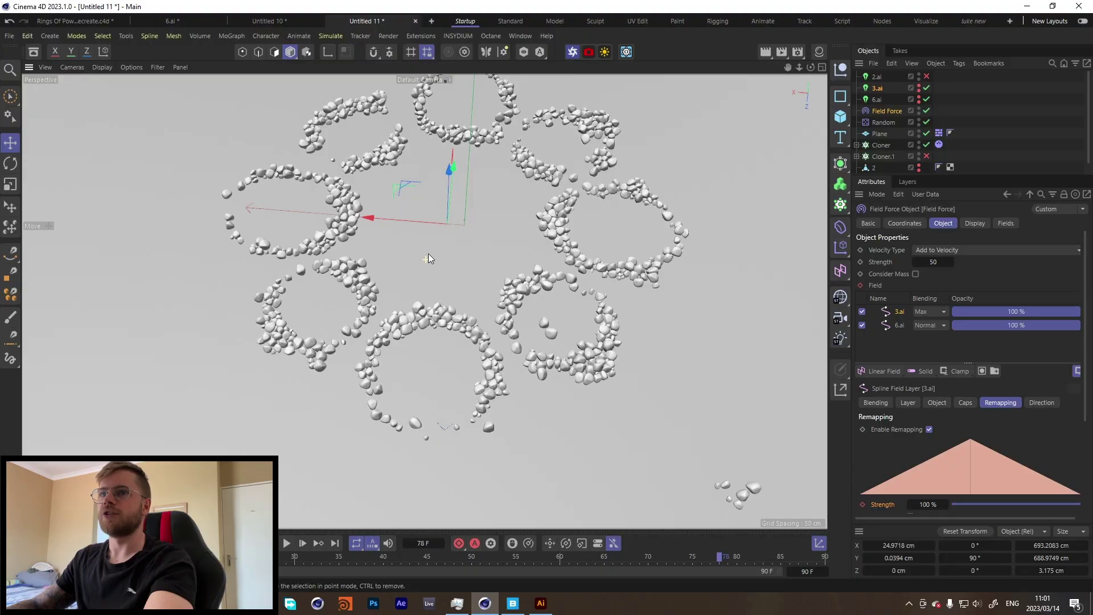
pyautogui.moveTo(428, 254); pyautogui.dragTo(428, 228)
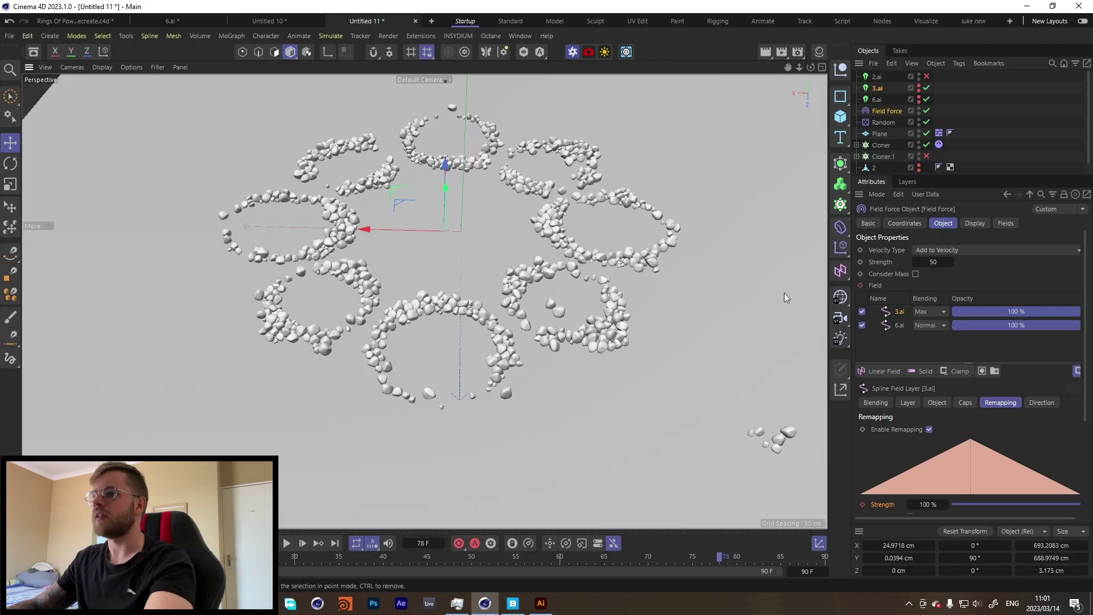
# - Enable the Cloner.1 object, select it and return the animation to its first frame
pyautogui.click(857, 156)
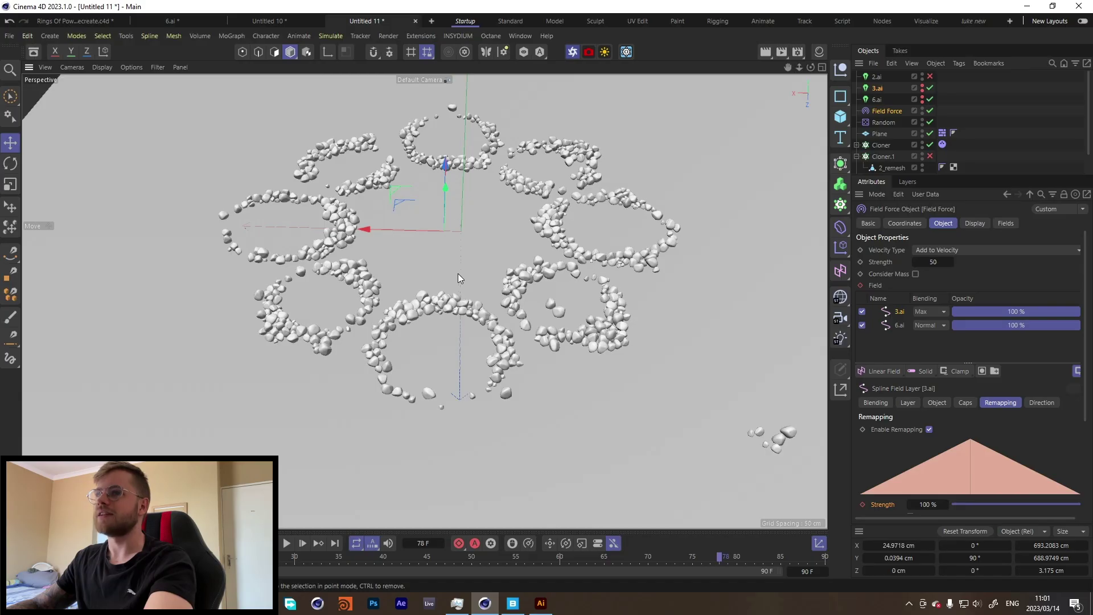
pyautogui.moveTo(458, 273)
pyautogui.mouseDown()
pyautogui.moveTo(446, 227)
pyautogui.moveTo(484, 229)
pyautogui.moveTo(455, 260)
pyautogui.mouseUp()
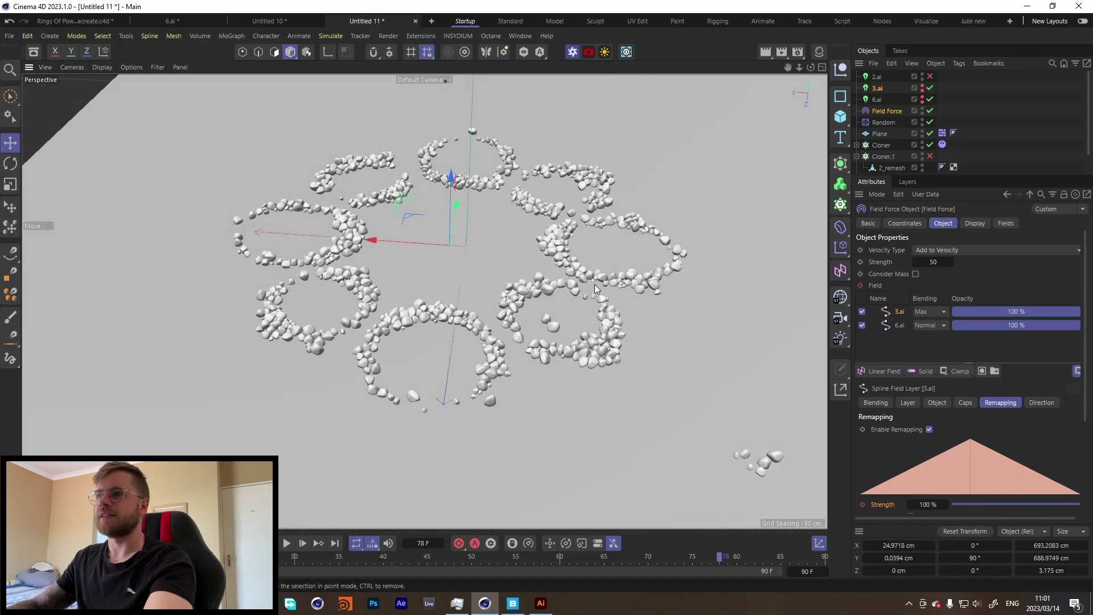
pyautogui.click(930, 156)
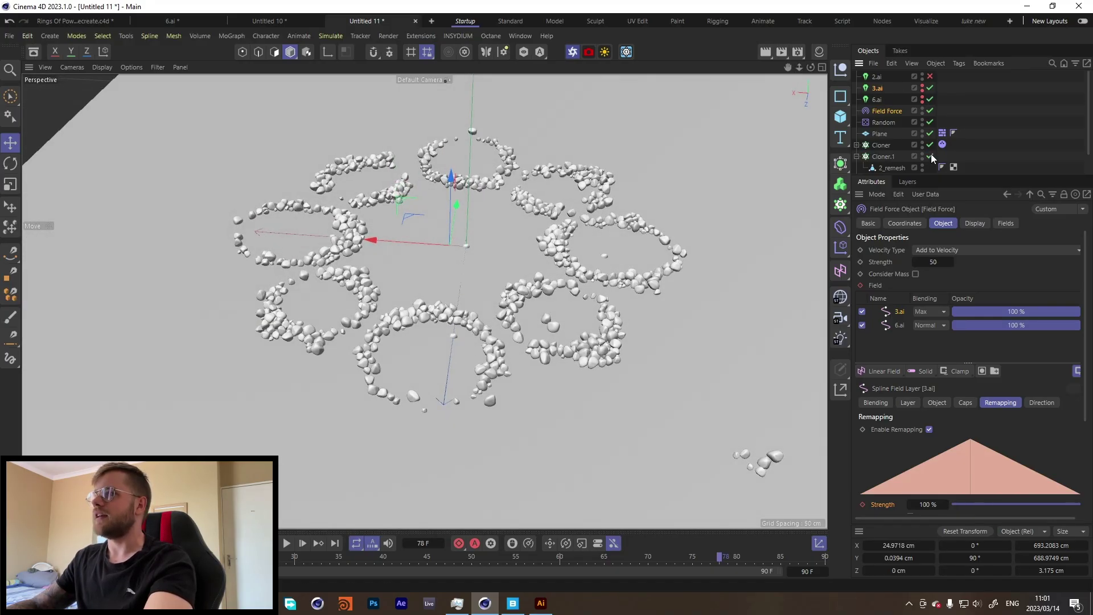
pyautogui.click(883, 158)
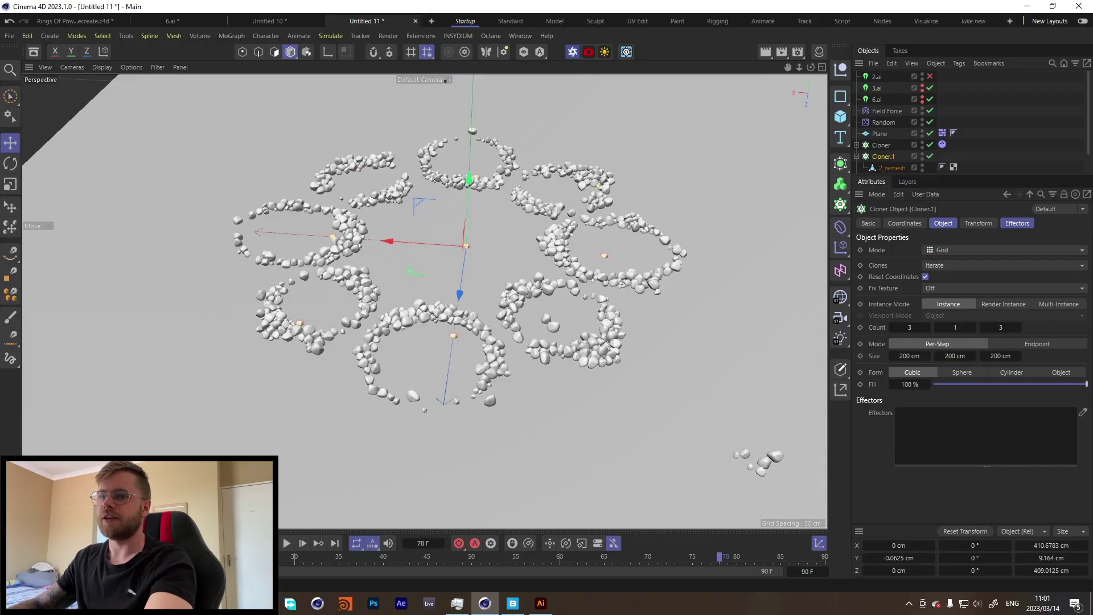
pyautogui.hotkey('shift', 'f')
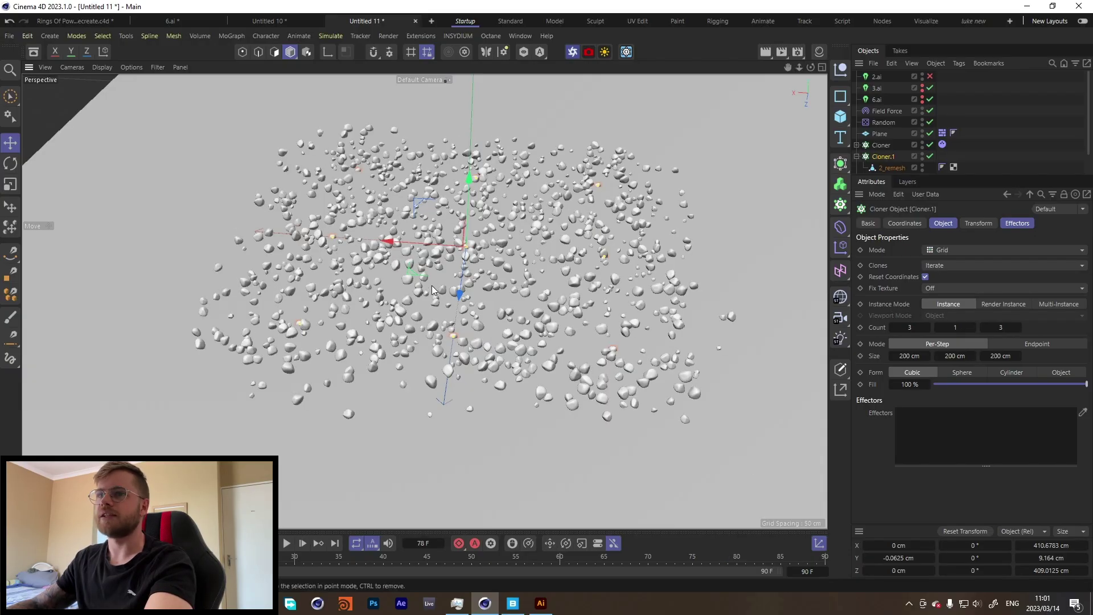
# - Set the grid spacing of Cloner.1 to 20 cm in X and Z
pyautogui.moveTo(431, 290); pyautogui.dragTo(402, 263)
pyautogui.moveTo(513, 276); pyautogui.dragTo(552, 257)
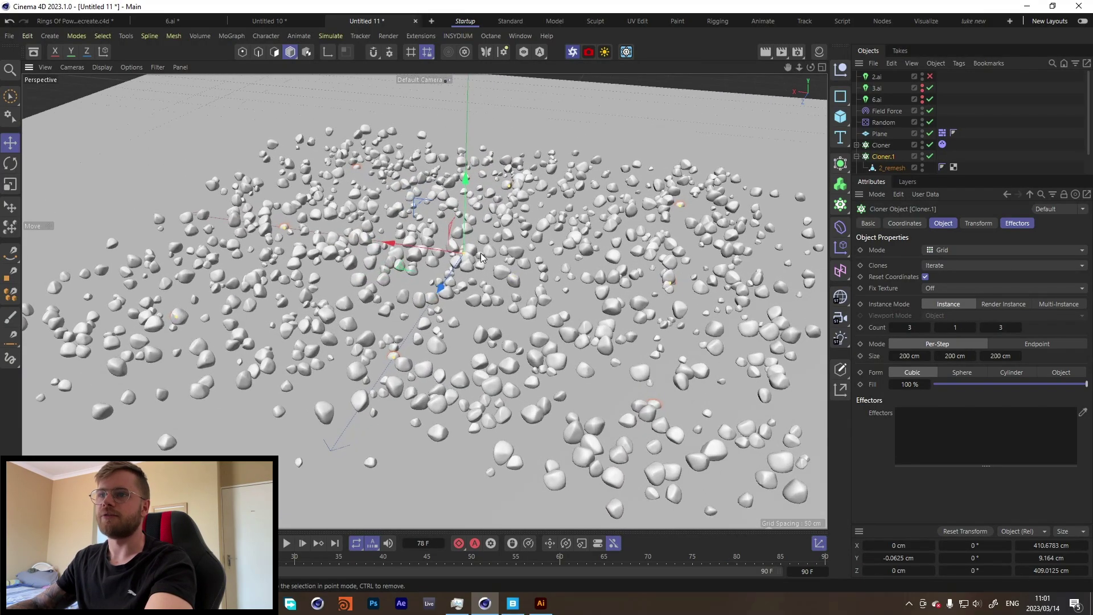
pyautogui.moveTo(482, 257)
pyautogui.mouseDown()
pyautogui.moveTo(402, 250)
pyautogui.moveTo(456, 252)
pyautogui.mouseUp()
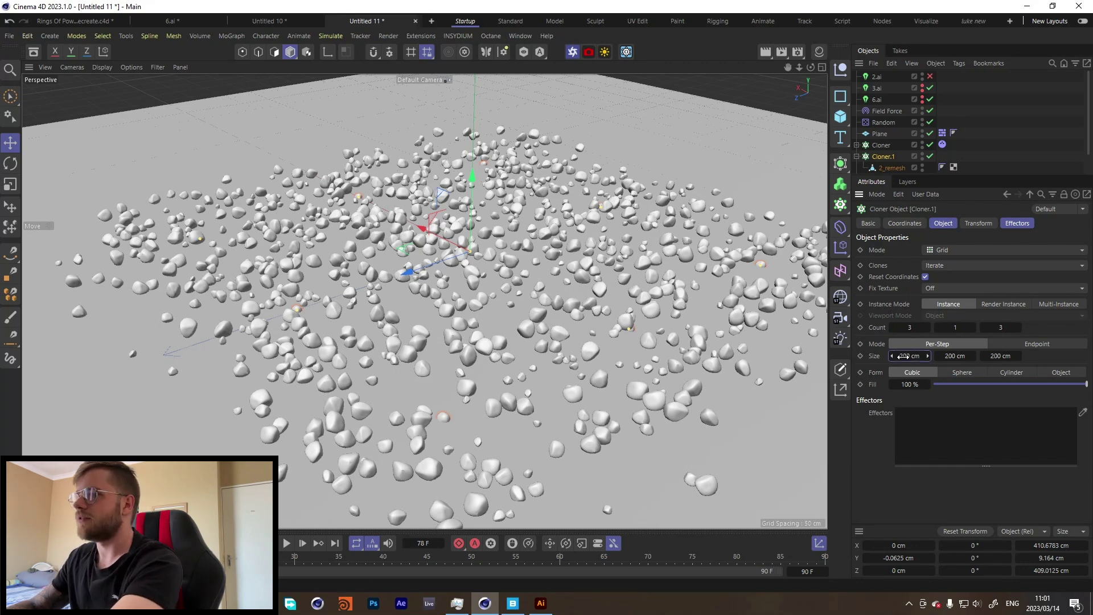
pyautogui.click(1001, 357)
pyautogui.write('20')
pyautogui.press('Return')
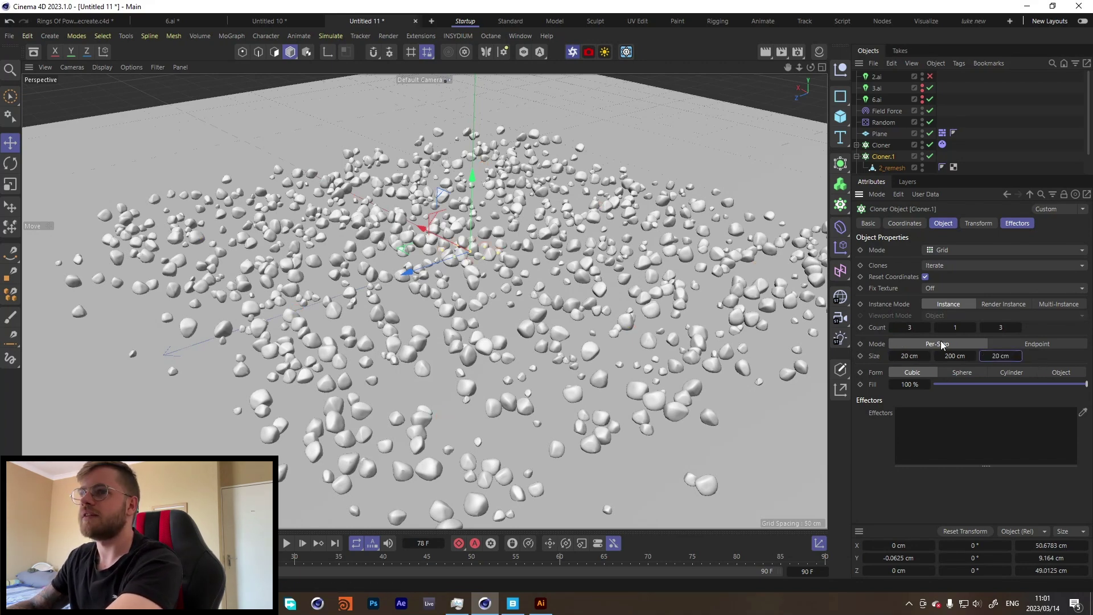
# - Try clone counts of 20 and 30 in X and Z for Cloner.1
pyautogui.write('20')
pyautogui.click(1001, 327)
pyautogui.write('20')
pyautogui.press('Return')
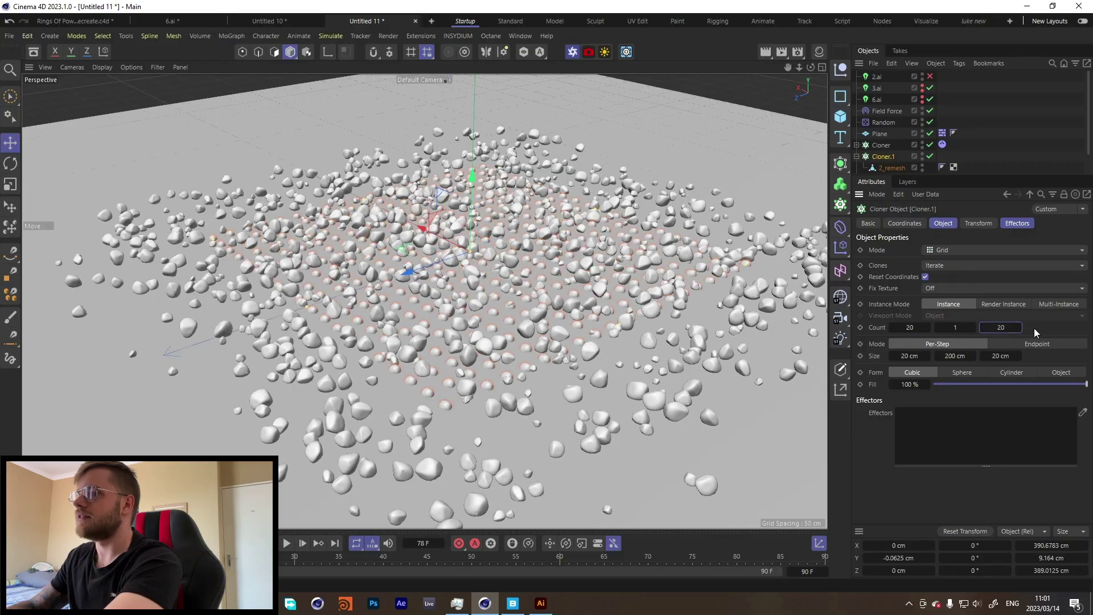
pyautogui.click(1003, 328)
pyautogui.write('30')
pyautogui.press('Return')
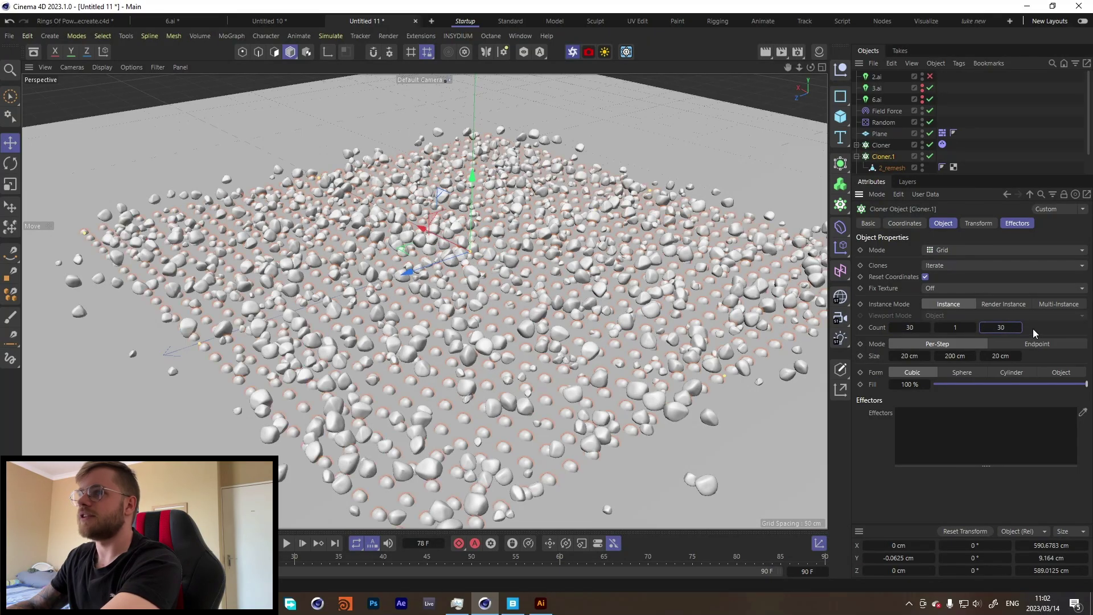
# - Raise Cloner.1 to about Y 23.6 cm and set its X and Z clone counts to 25
pyautogui.moveTo(473, 205); pyautogui.dragTo(482, 184)
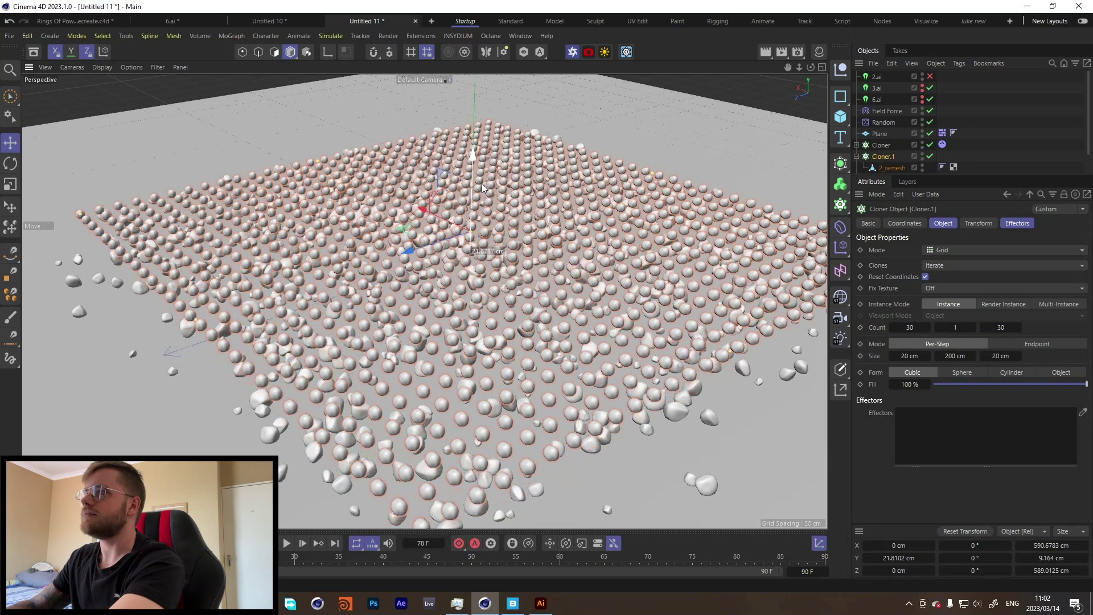
pyautogui.click(882, 146)
pyautogui.click(884, 157)
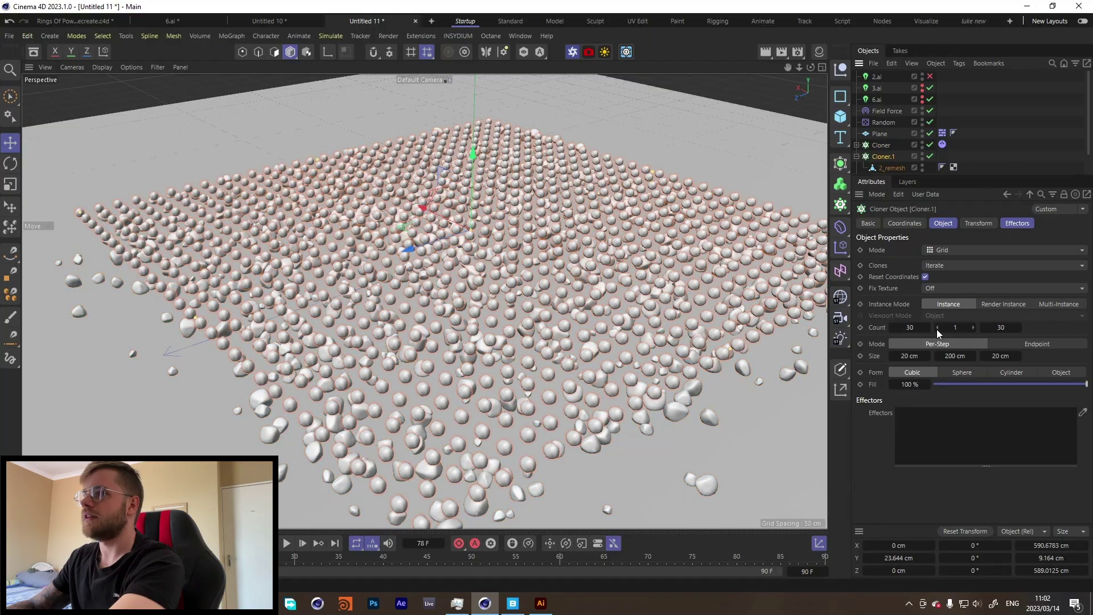
pyautogui.write('25')
pyautogui.click(1000, 328)
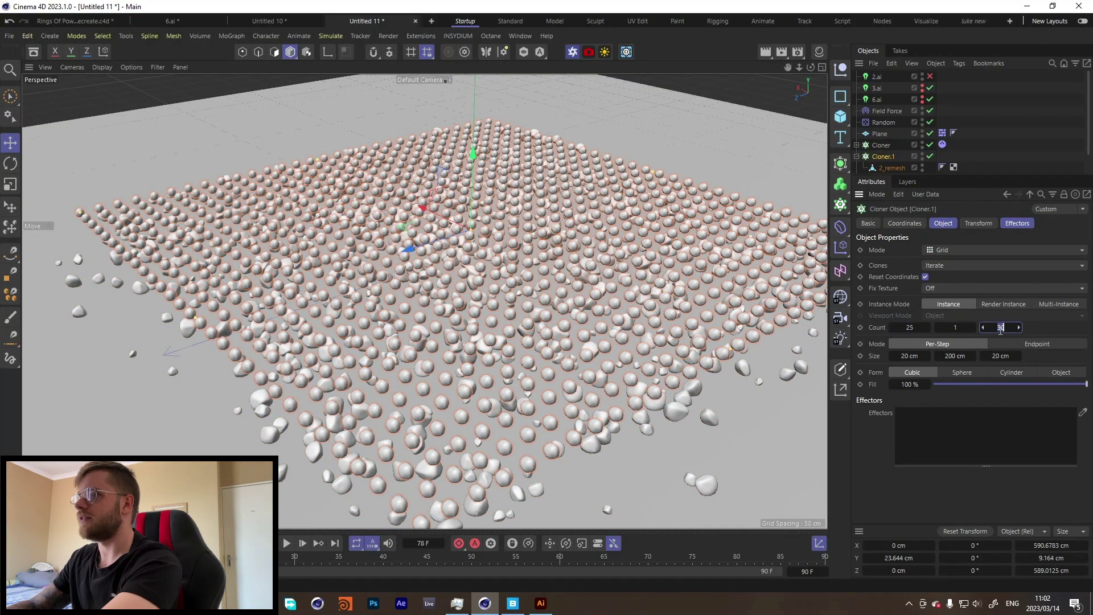
pyautogui.write('25')
pyautogui.press('Return')
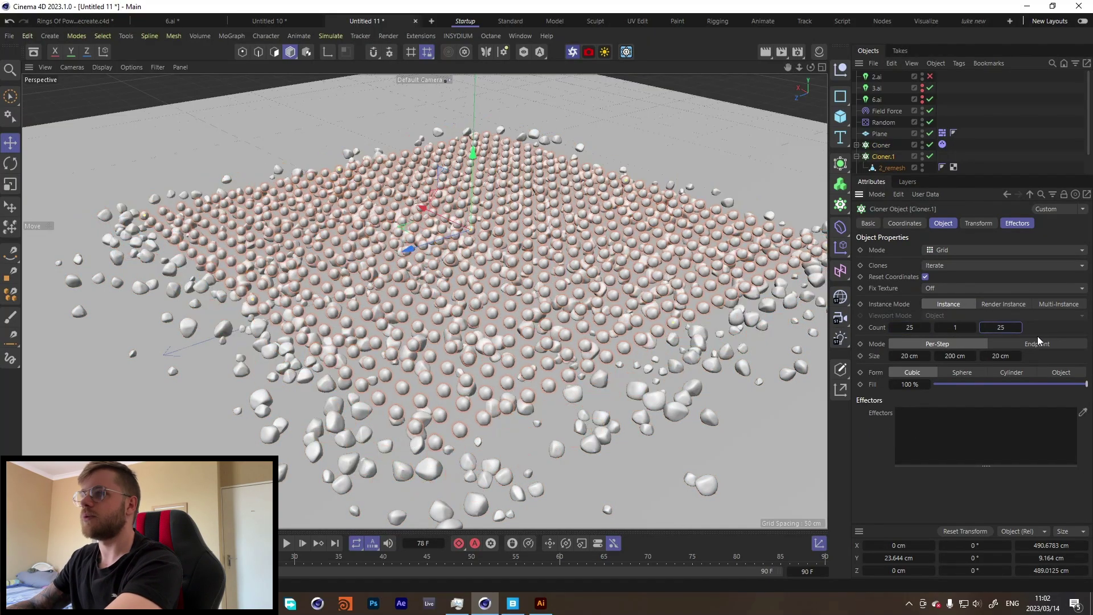
# - Assign the Random effector to Cloner.1 and copy the Dynamics Body tag from the first Cloner onto it
pyautogui.click(1012, 224)
pyautogui.moveTo(884, 125); pyautogui.dragTo(959, 254)
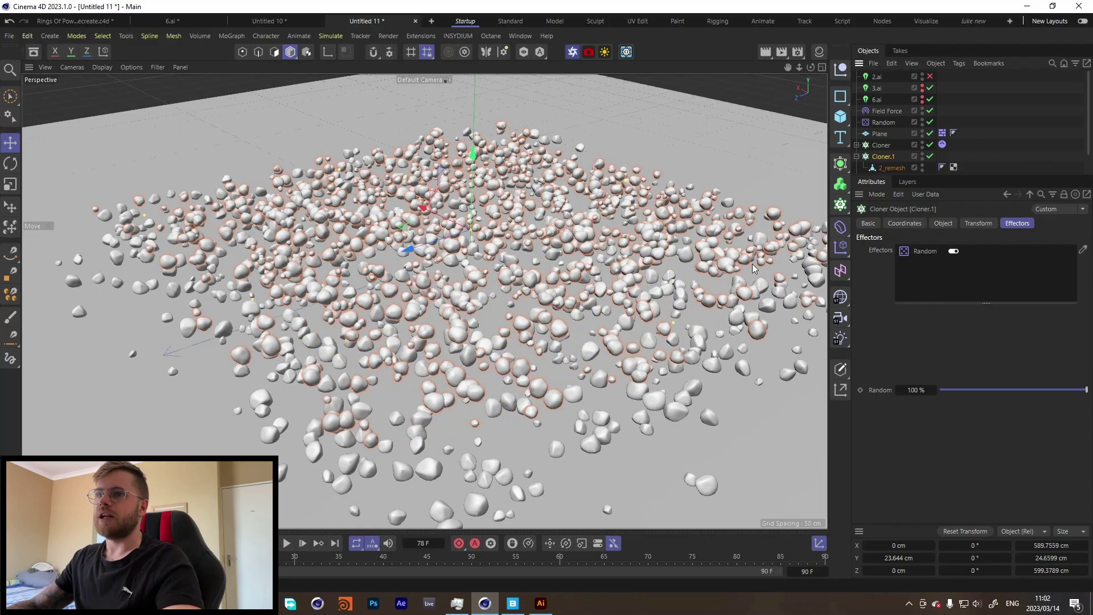
pyautogui.scroll(-2, 489, 302)
pyautogui.moveTo(490, 302); pyautogui.dragTo(449, 286)
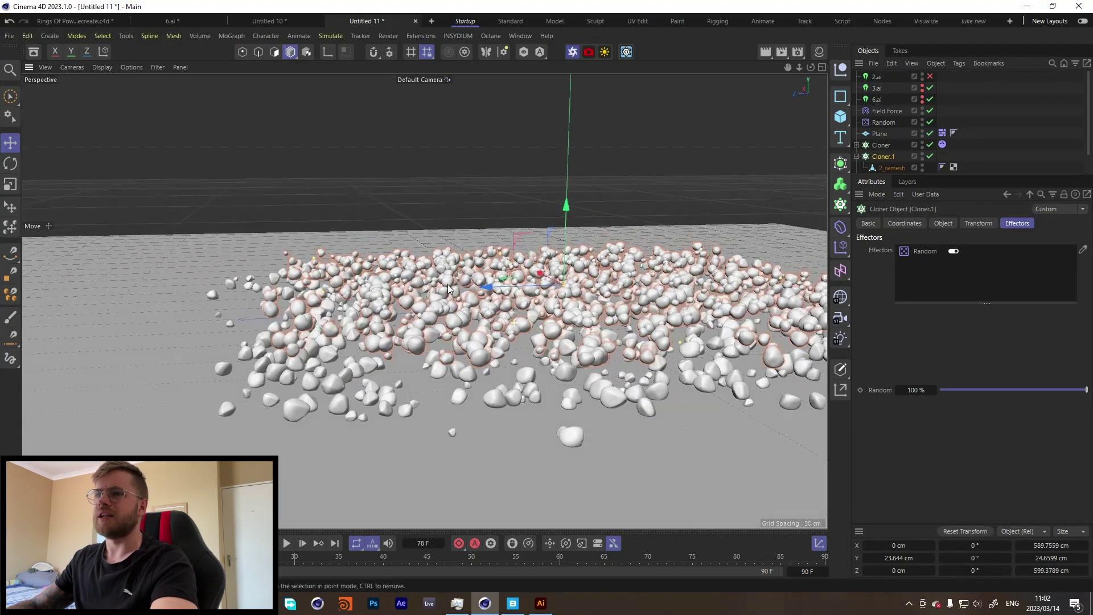
pyautogui.moveTo(943, 146); pyautogui.dragTo(943, 156)
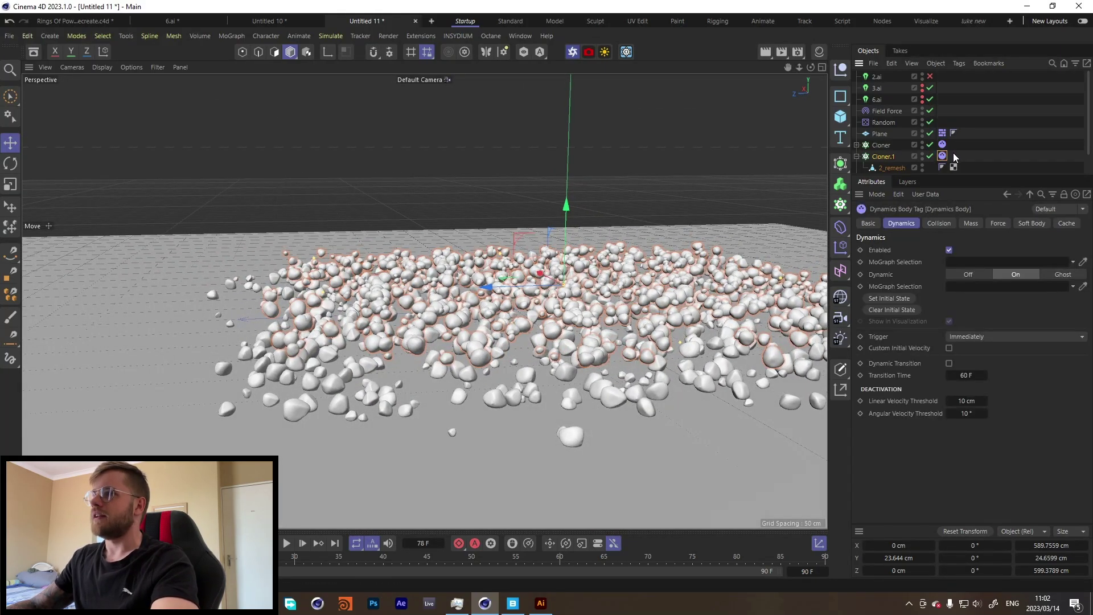
# - Disable the Field Force and run the simulation to frame 51 to check how both rock sets settle
pyautogui.click(288, 543)
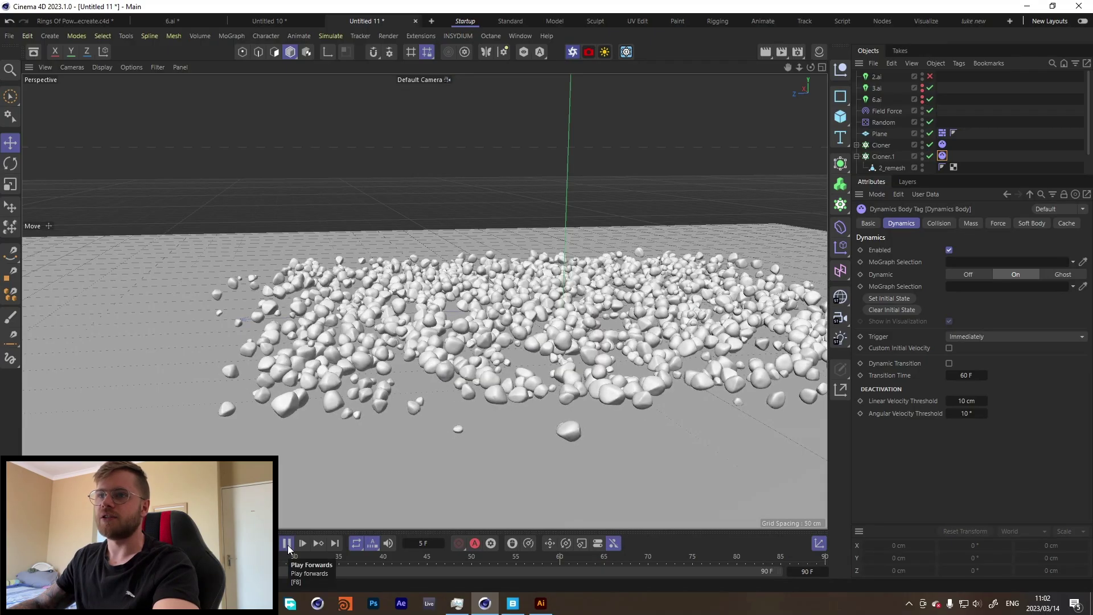
pyautogui.click(930, 111)
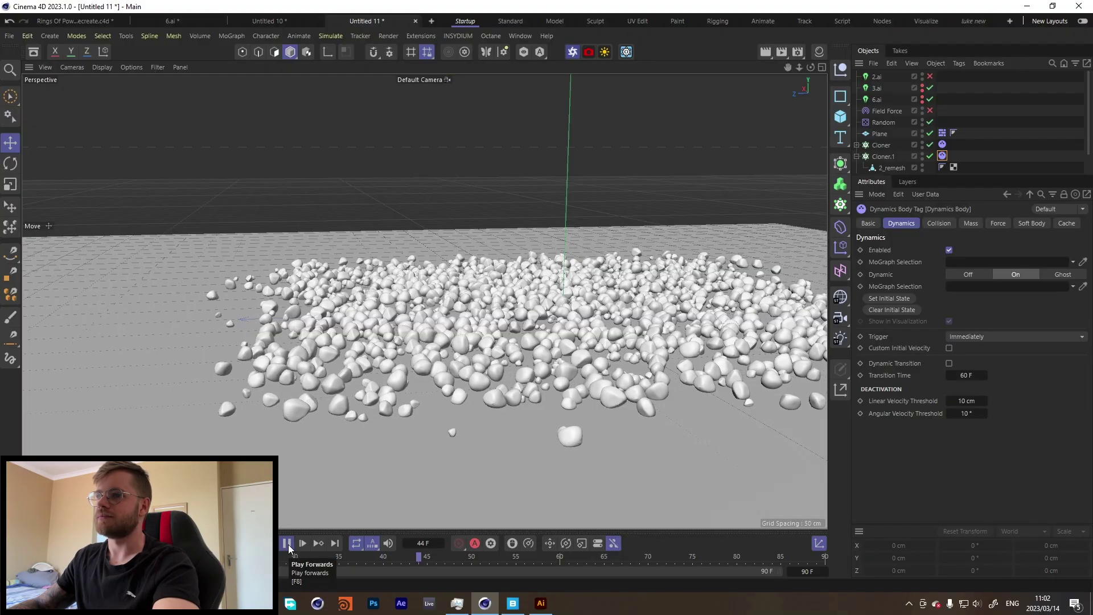
pyautogui.click(287, 546)
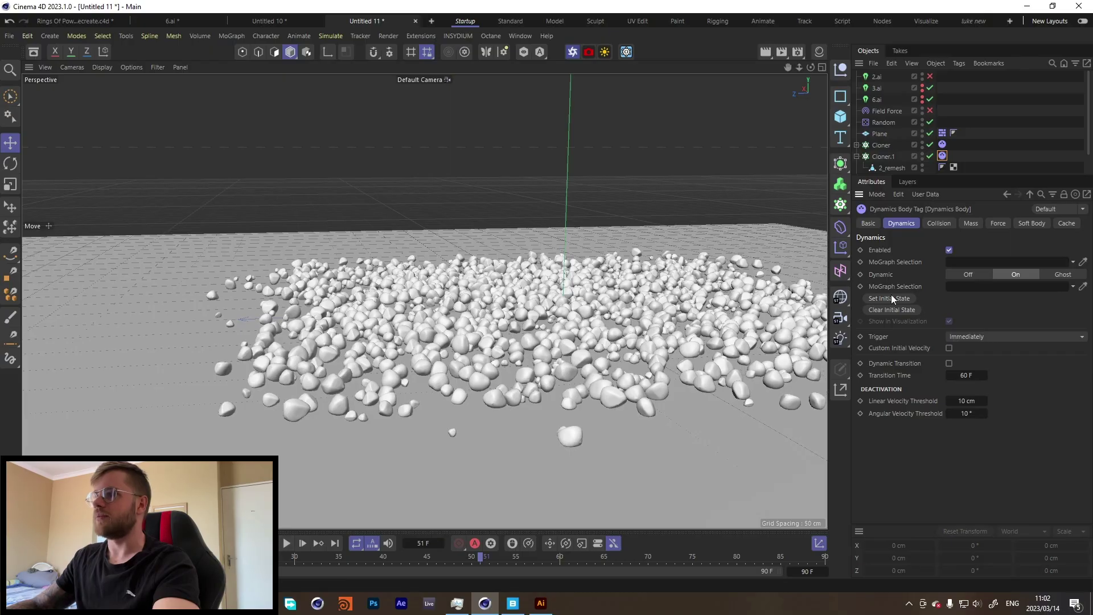
# - Create a red material with 83% saturation and 80% value and apply it to Cloner.1
pyautogui.click(839, 73)
pyautogui.doubleClick(777, 131)
pyautogui.moveTo(760, 103); pyautogui.dragTo(882, 160)
pyautogui.doubleClick(763, 104)
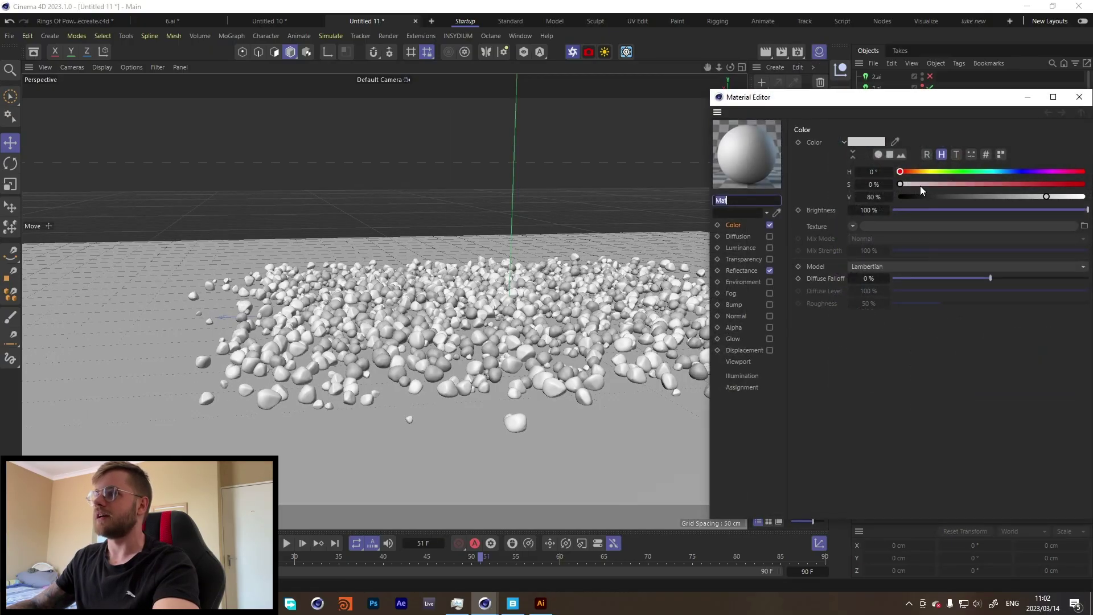
pyautogui.moveTo(1006, 184); pyautogui.dragTo(1054, 184)
pyautogui.click(1078, 97)
# - Re-enable the Field Force and run the simulation to view the red and white rocks forming the pattern
pyautogui.keyDown('alt'); pyautogui.moveTo(494, 298); pyautogui.dragTo(696, 240); pyautogui.keyUp('alt')
pyautogui.scroll(-2, 476, 324)
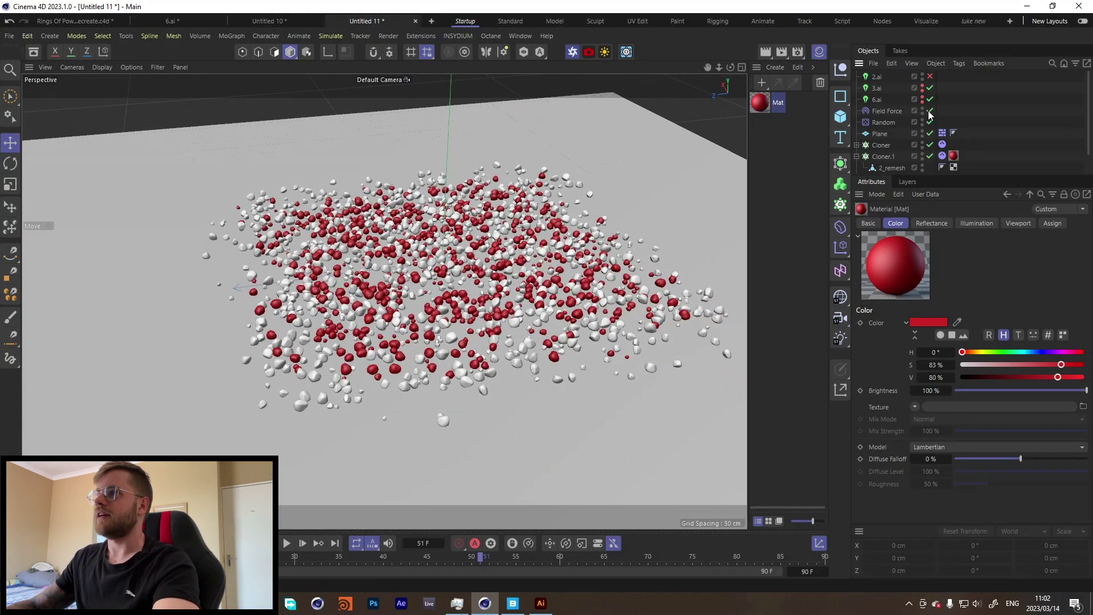
pyautogui.click(288, 545)
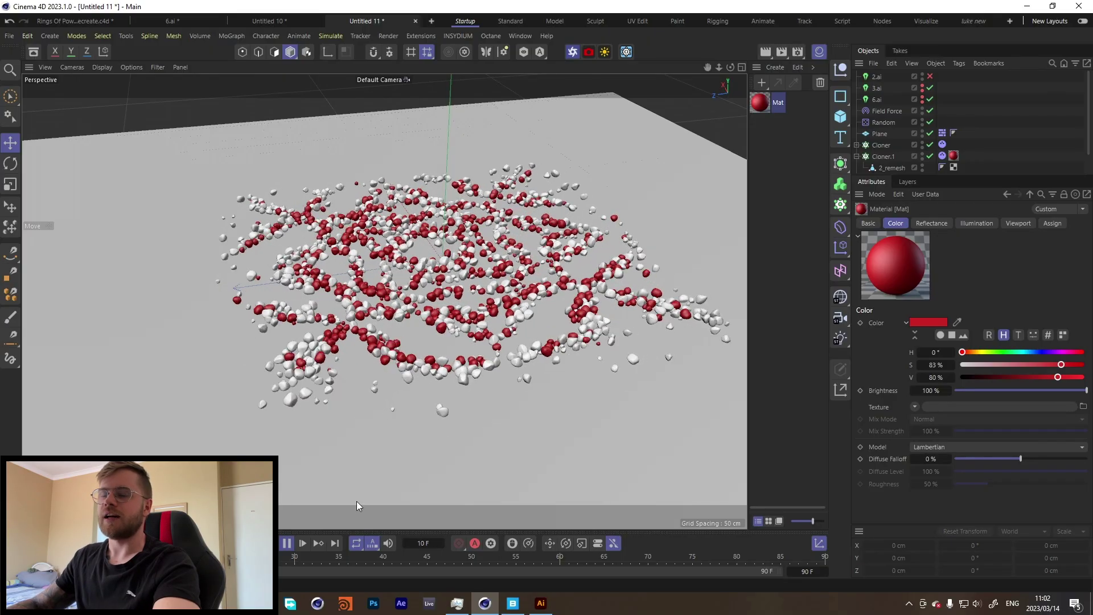
# - Stop the simulation at frame 16 and inspect how the red and white rocks mix along the pattern
pyautogui.click(288, 543)
pyautogui.moveTo(428, 257); pyautogui.dragTo(394, 301)
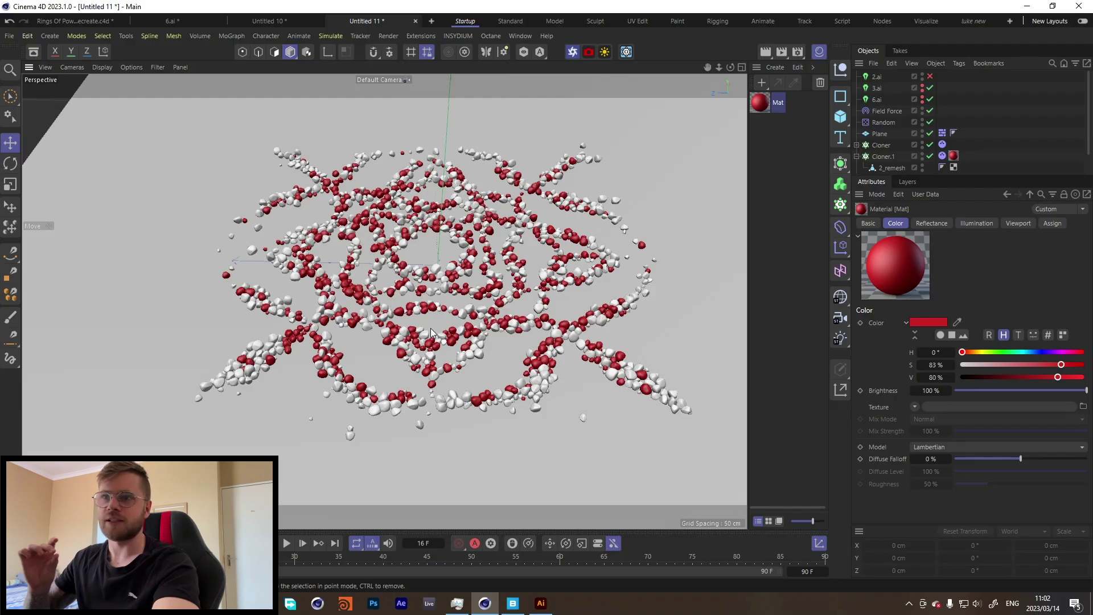
pyautogui.scroll(6, 440, 332)
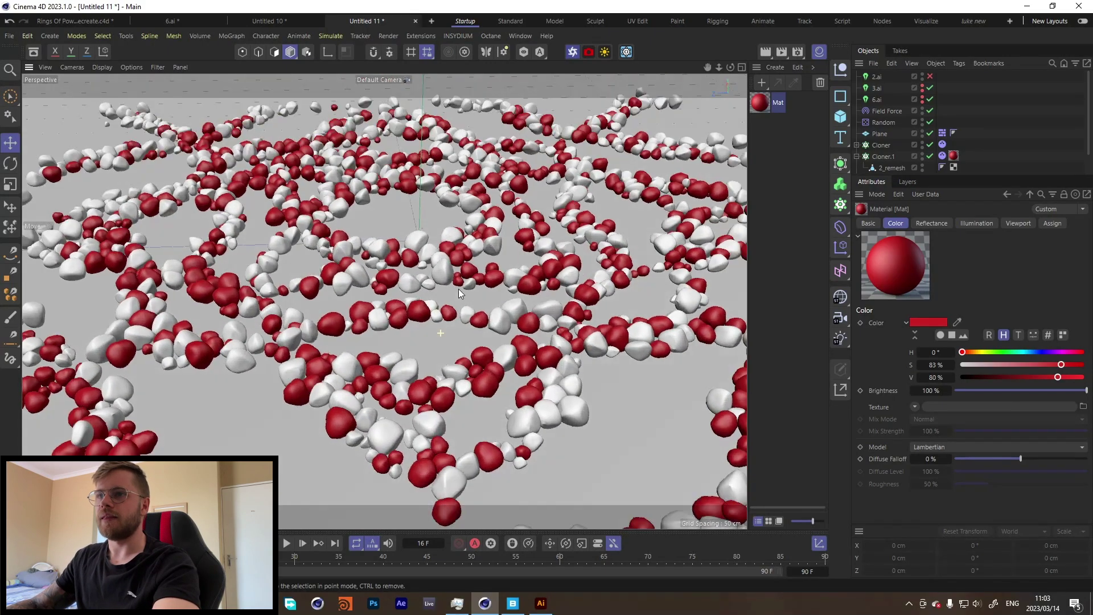
pyautogui.moveTo(459, 289); pyautogui.dragTo(370, 329)
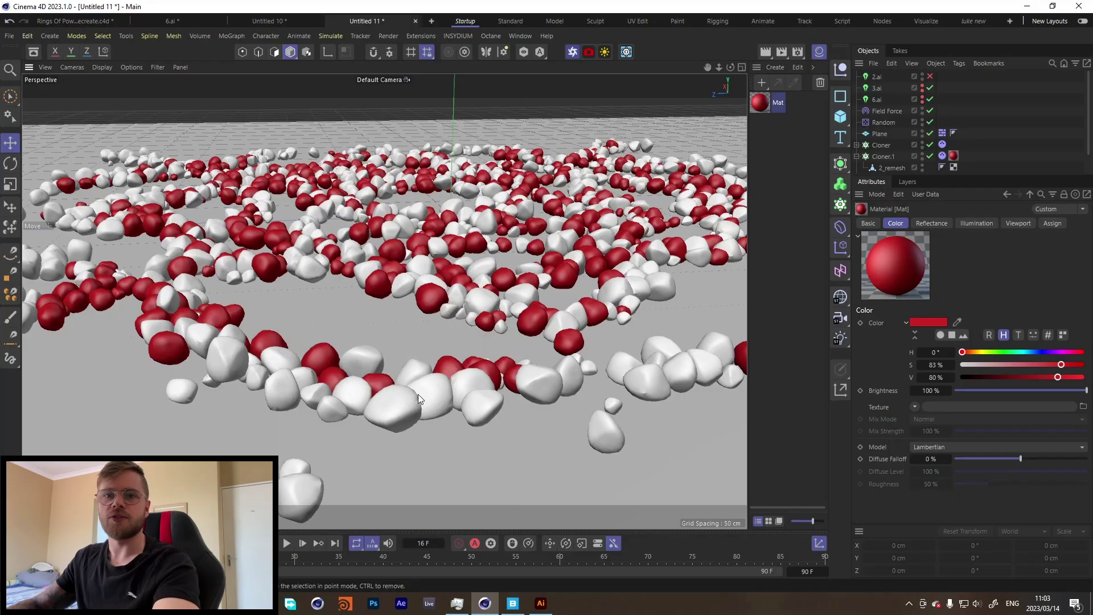
# - Bake all dynamics into the cache from the first Cloner's Dynamics Body tag
pyautogui.click(943, 145)
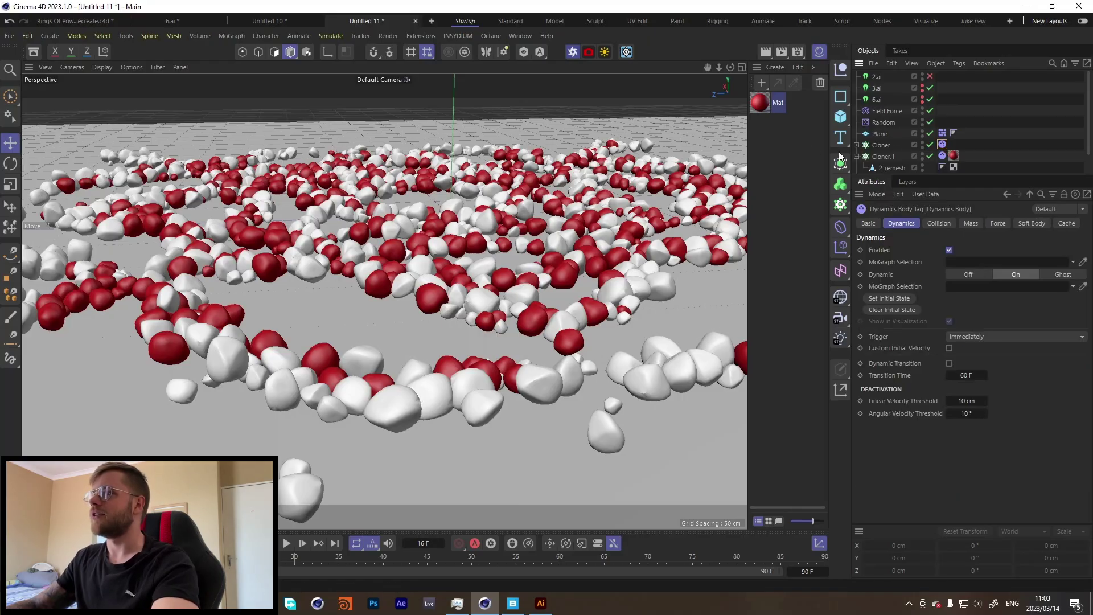
pyautogui.click(1061, 224)
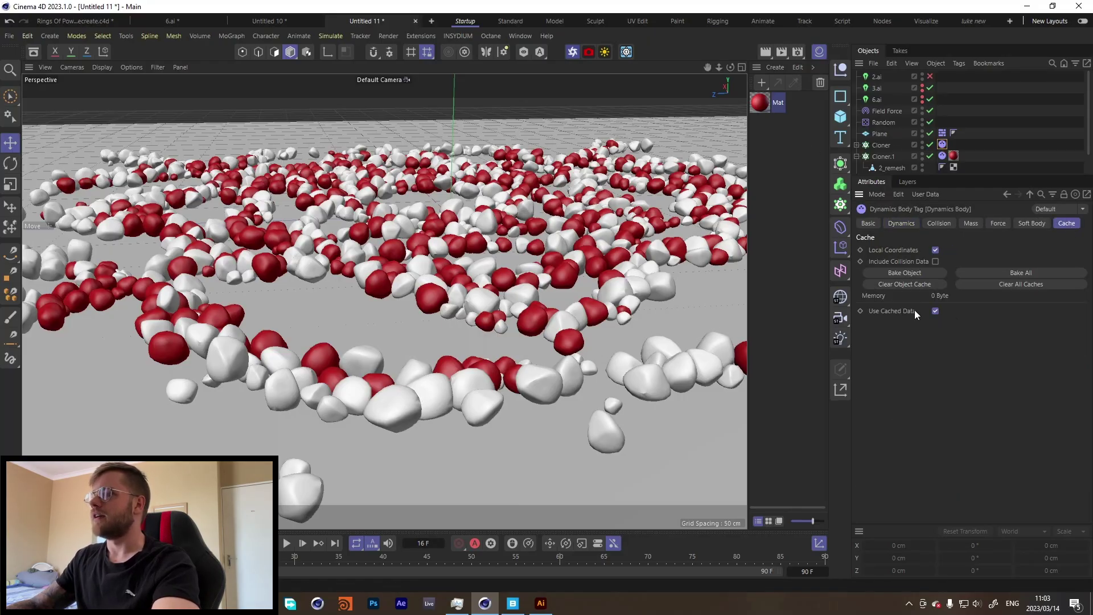
pyautogui.click(986, 278)
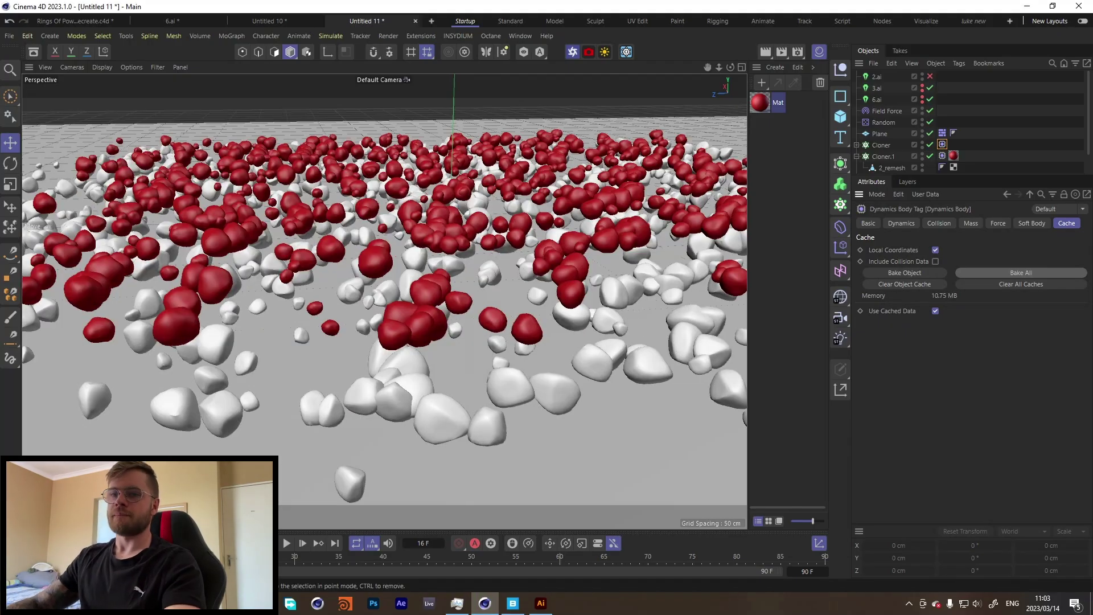
# - Review the baked simulation from frame 0 to frame 85, examining the rocks' starting layers and the circle pattern
pyautogui.hotkey('shift', 'f')
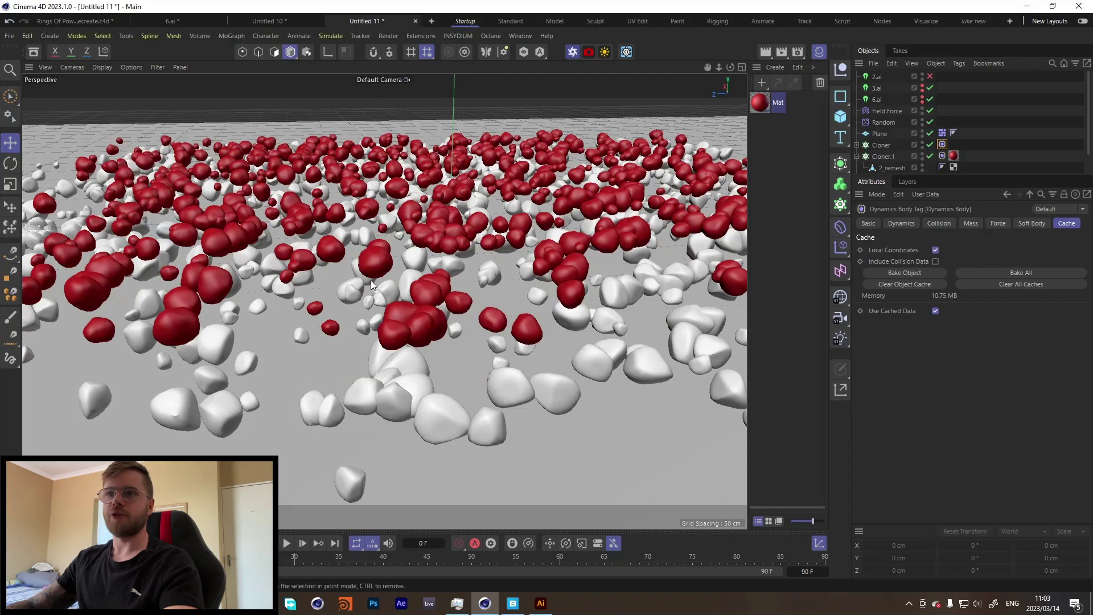
pyautogui.keyDown('alt'); pyautogui.moveTo(395, 287); pyautogui.dragTo(383, 249); pyautogui.keyUp('alt')
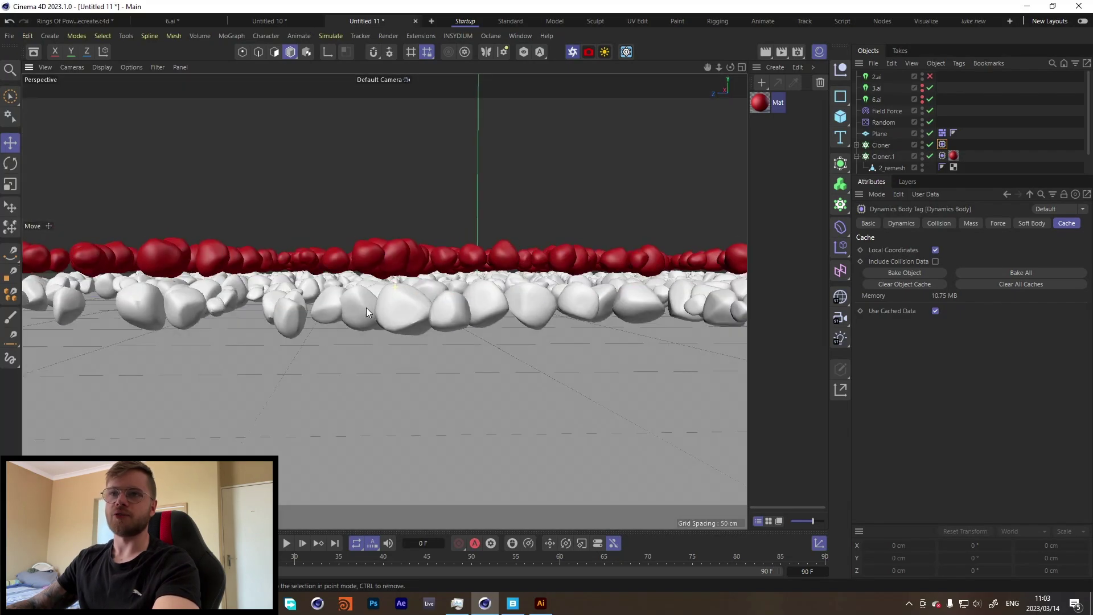
pyautogui.keyDown('alt'); pyautogui.moveTo(292, 326); pyautogui.dragTo(300, 343); pyautogui.keyUp('alt')
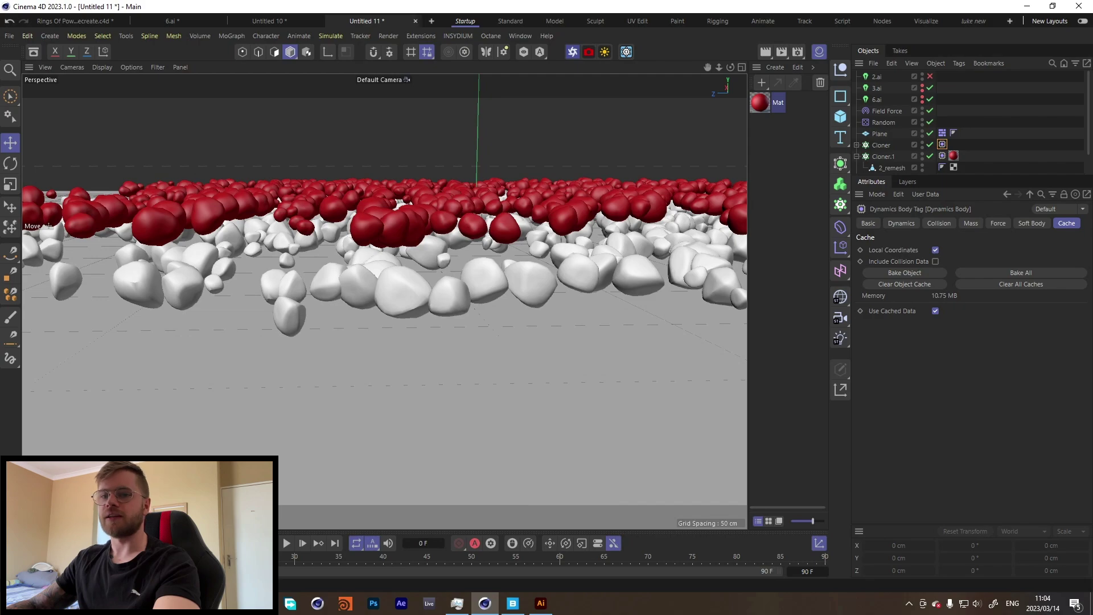
pyautogui.moveTo(28, 556); pyautogui.dragTo(781, 541)
pyautogui.keyDown('alt'); pyautogui.moveTo(622, 272); pyautogui.dragTo(574, 234); pyautogui.keyUp('alt')
pyautogui.keyDown('alt'); pyautogui.moveTo(472, 199); pyautogui.dragTo(379, 214); pyautogui.keyUp('alt')
pyautogui.scroll(-3, 429, 196)
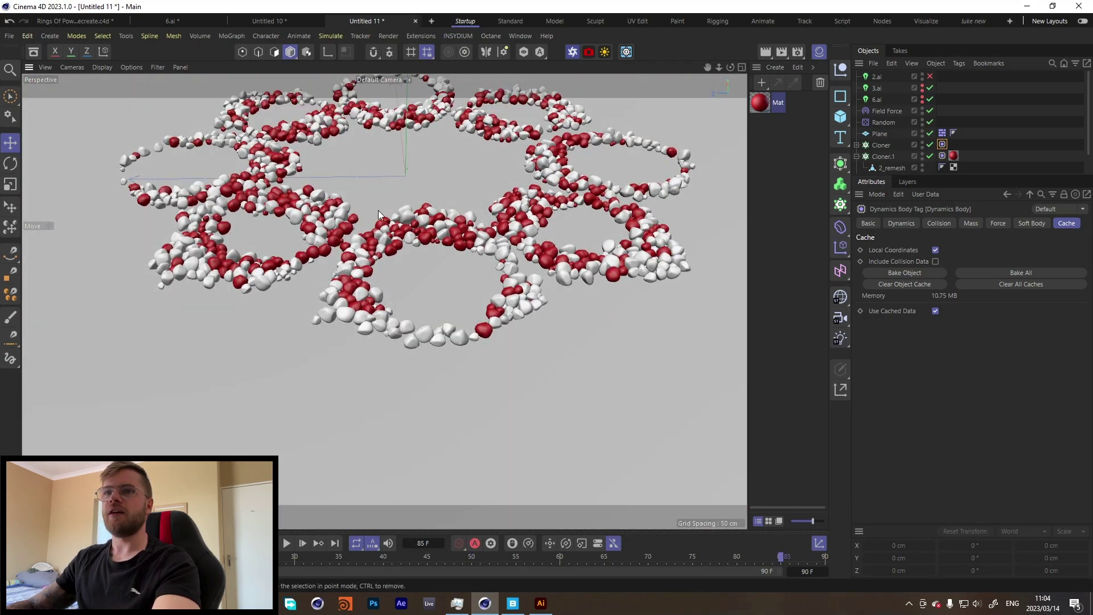
# - Replace 1_remesh inside the first Cloner with the original rock object 1 and make that object visible
pyautogui.click(857, 145)
pyautogui.scroll(-1, 906, 124)
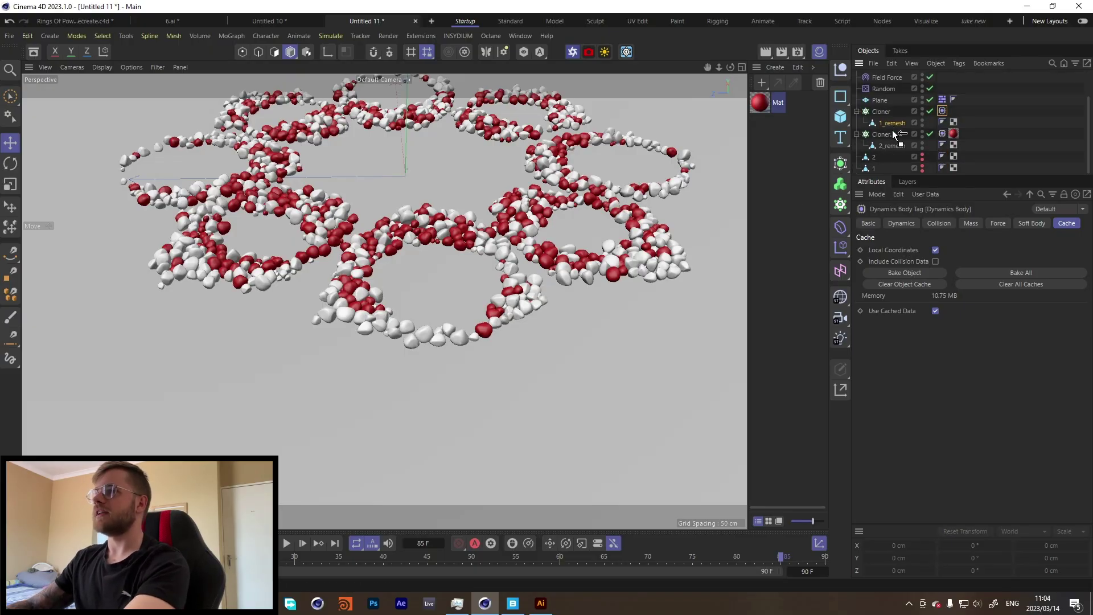
pyautogui.moveTo(880, 168); pyautogui.dragTo(886, 117)
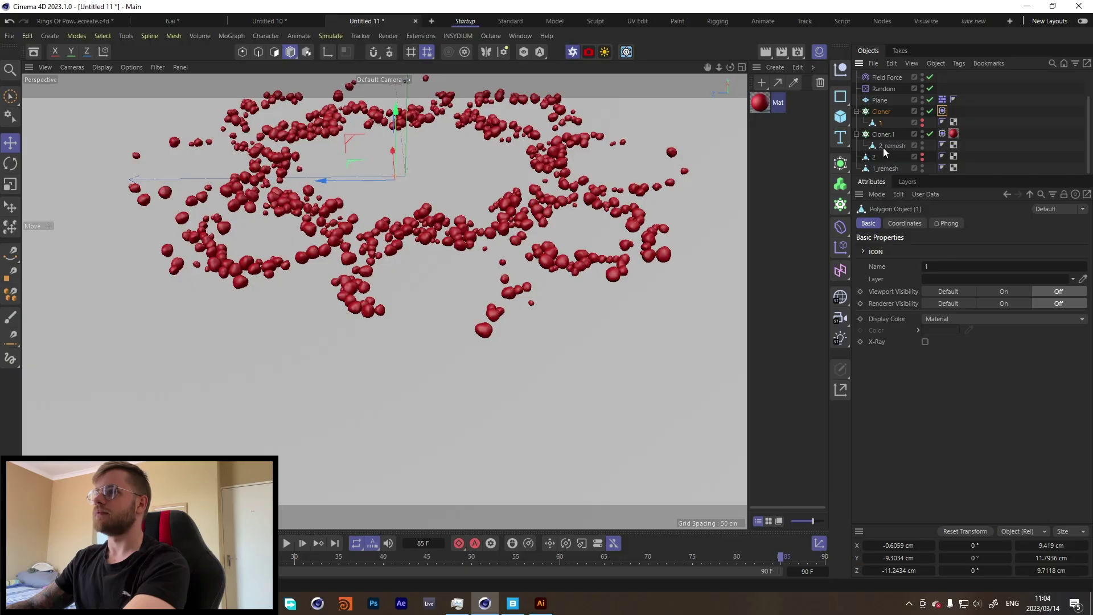
pyautogui.click(884, 147)
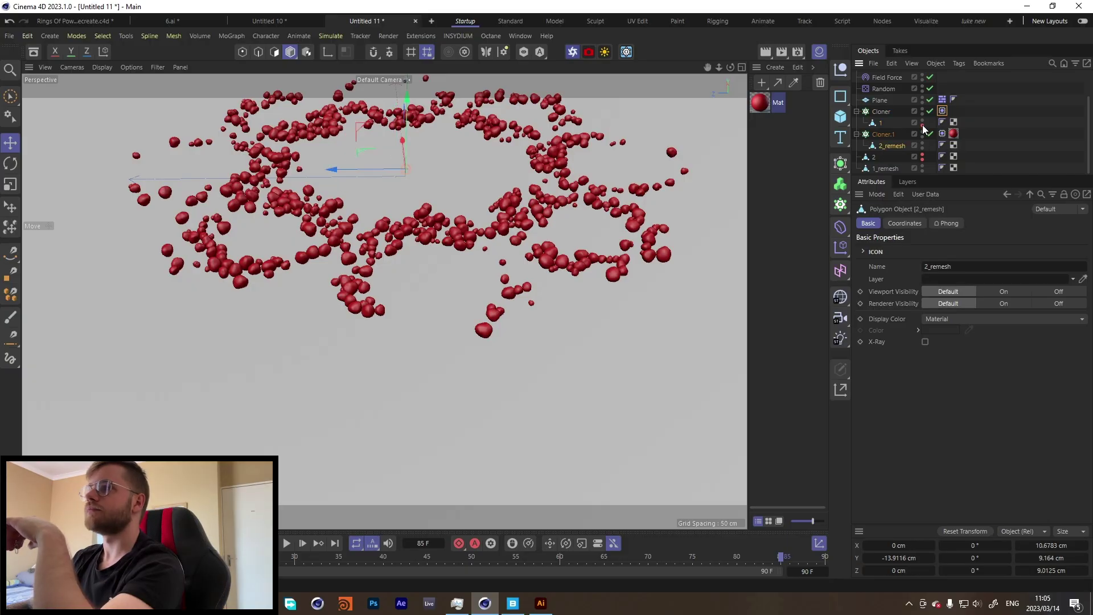
pyautogui.click(923, 124)
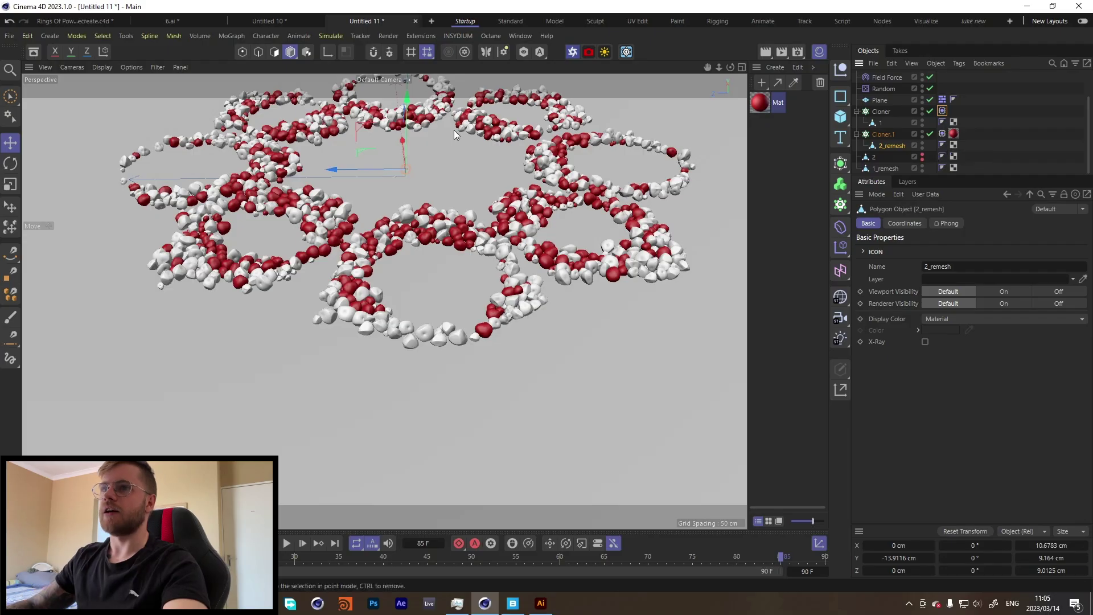
pyautogui.moveTo(388, 229); pyautogui.dragTo(365, 224)
# - Save the project as Untitled 11.c4d
pyautogui.click(9, 36)
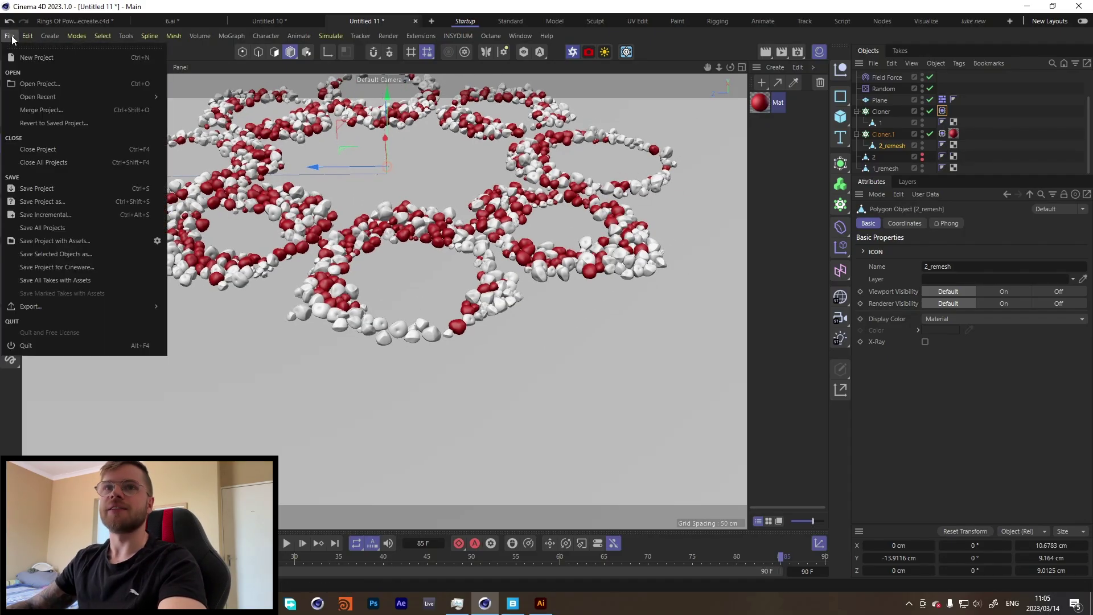
pyautogui.click(43, 189)
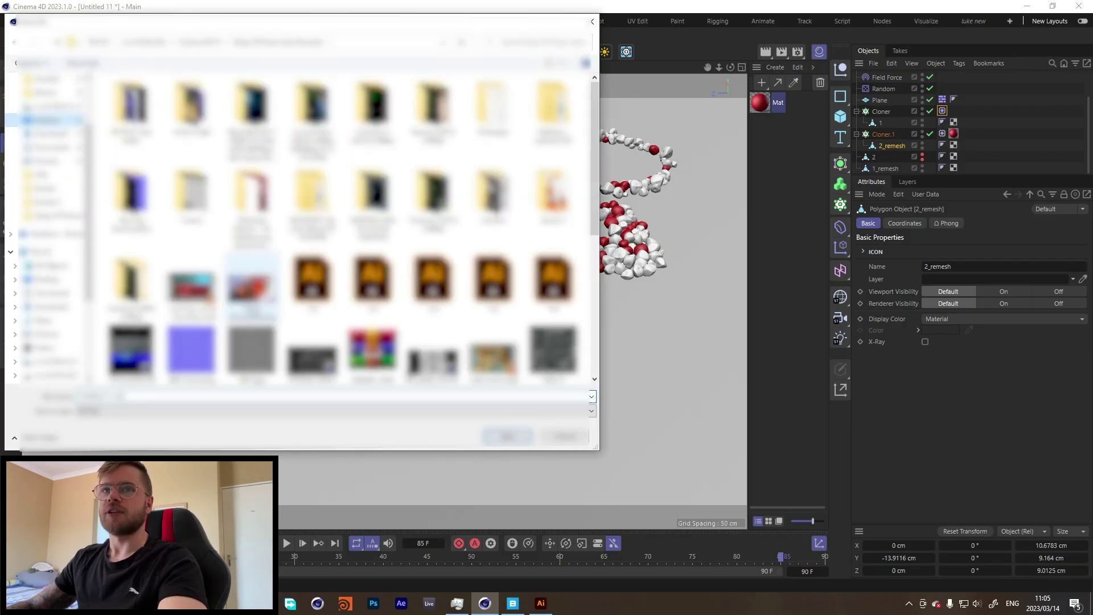
pyautogui.click(48, 120)
pyautogui.click(518, 435)
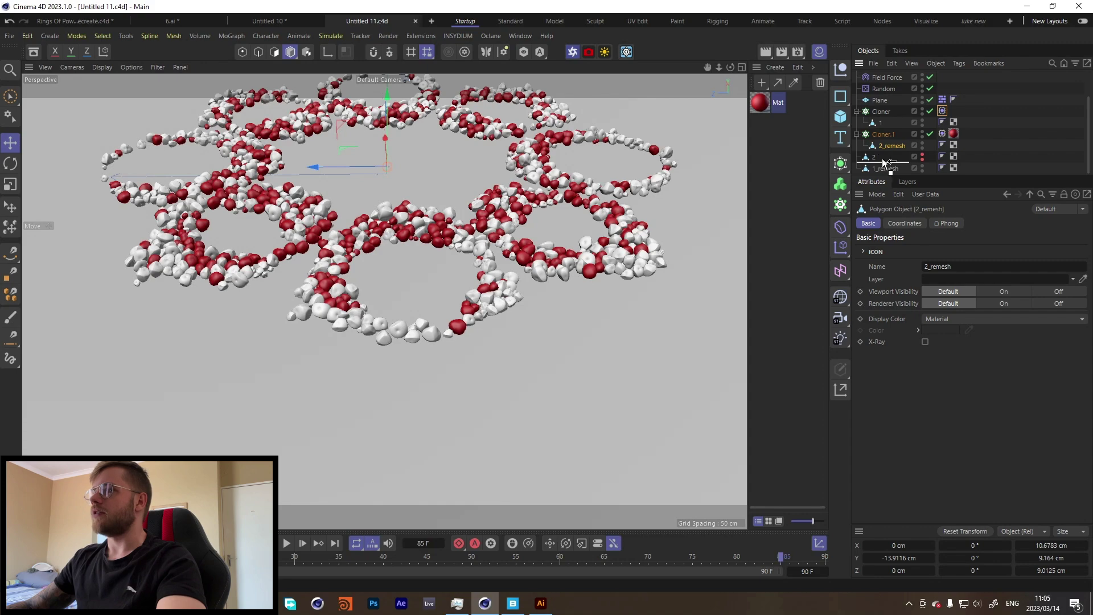
# - Replace 2_remesh inside Cloner.1 with the original rock object 2 made visible, and inspect the detailed rocks up close
pyautogui.moveTo(884, 162); pyautogui.dragTo(886, 138)
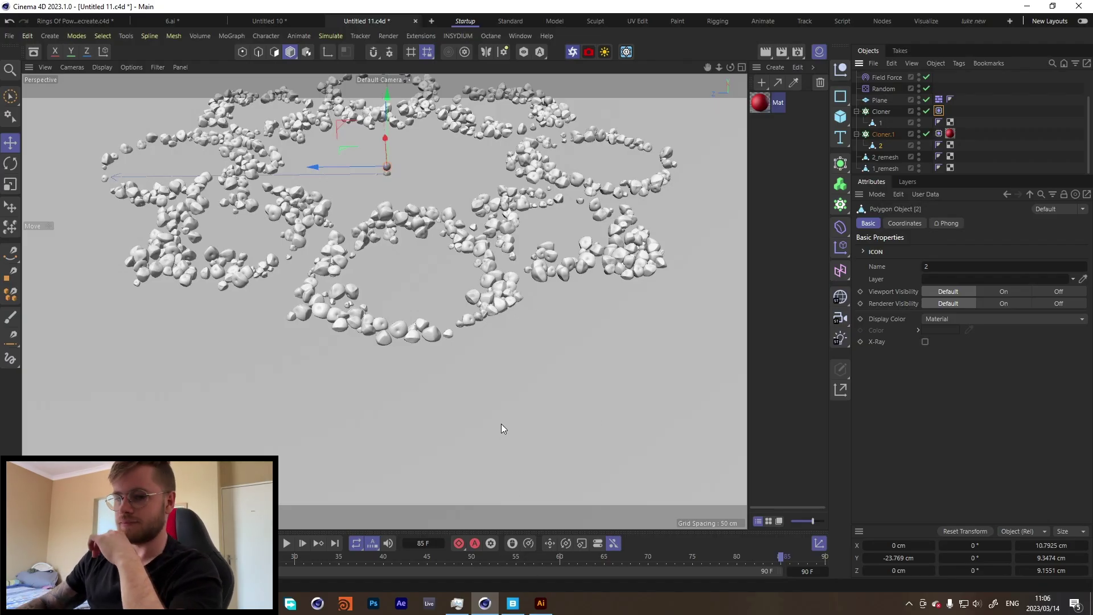
pyautogui.click(322, 228)
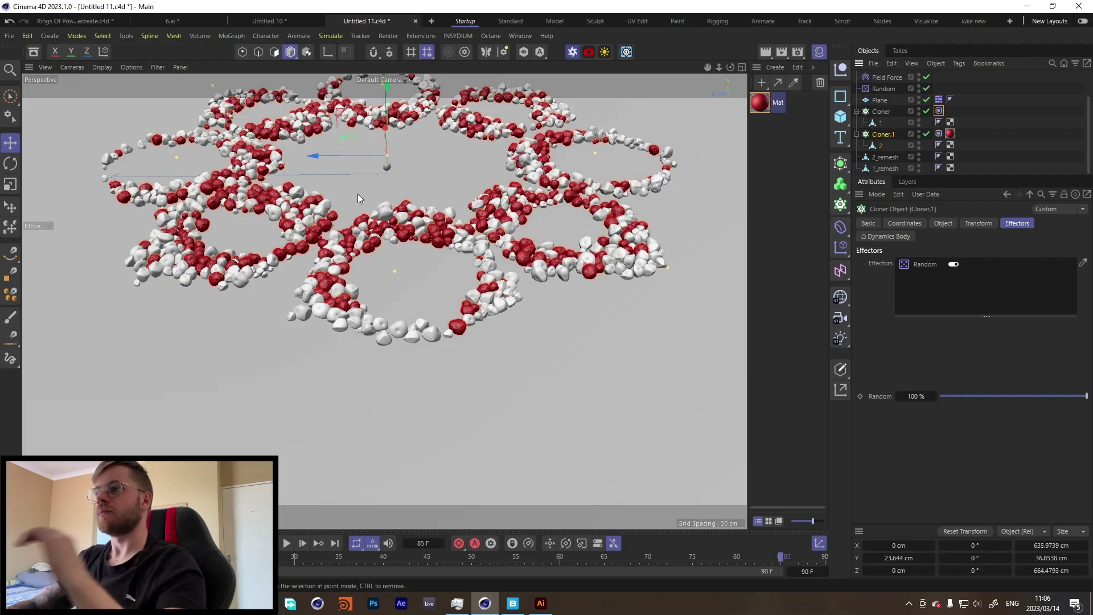
pyautogui.scroll(6, 382, 237)
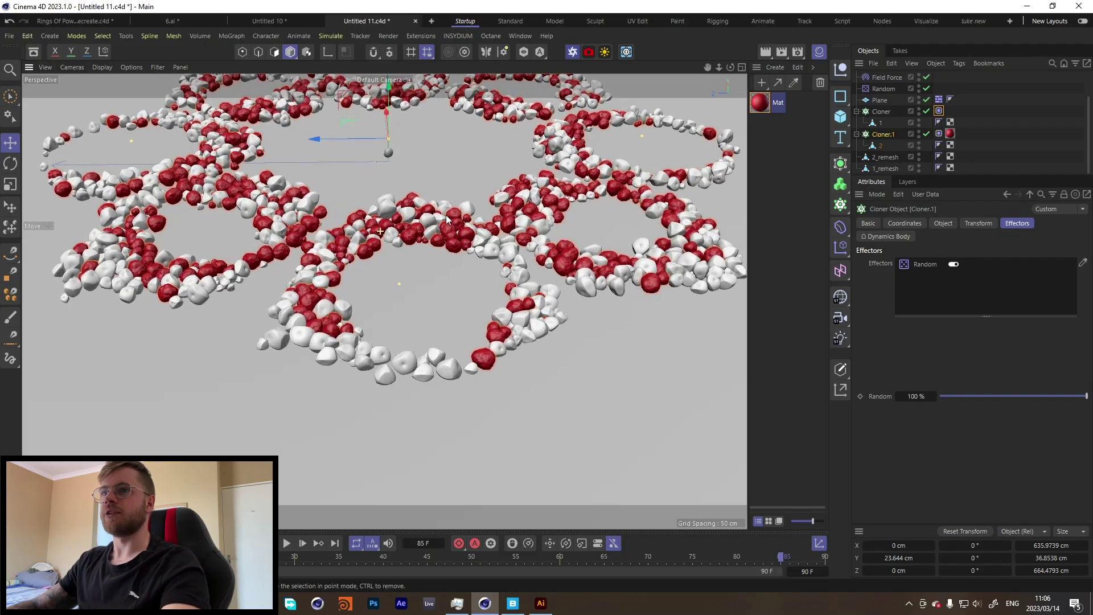
pyautogui.scroll(1, 437, 244)
pyautogui.moveTo(487, 227); pyautogui.dragTo(470, 230)
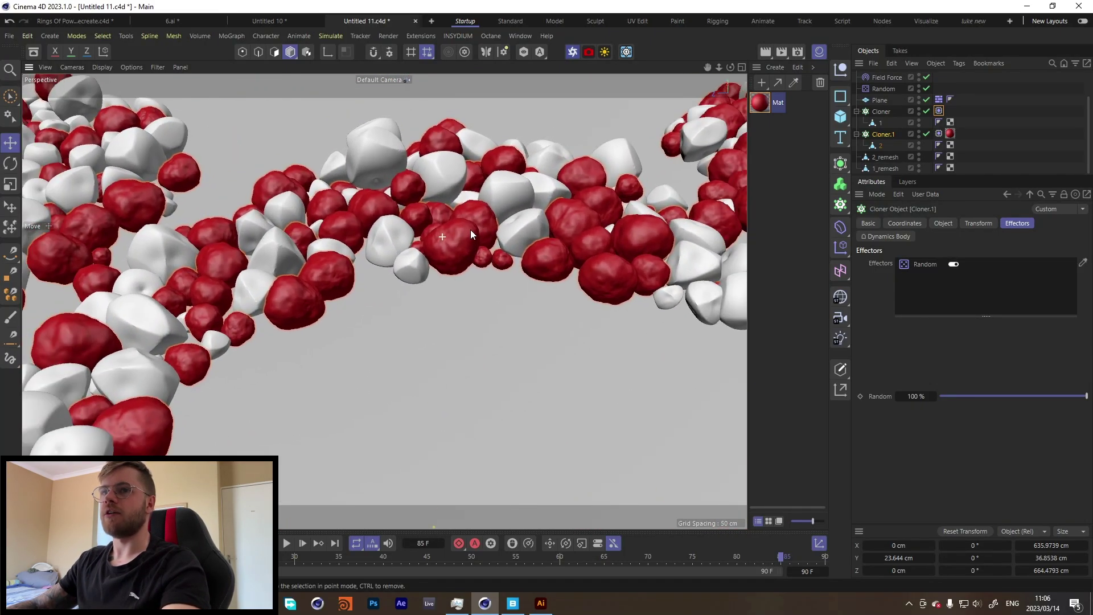
pyautogui.scroll(-8, 446, 227)
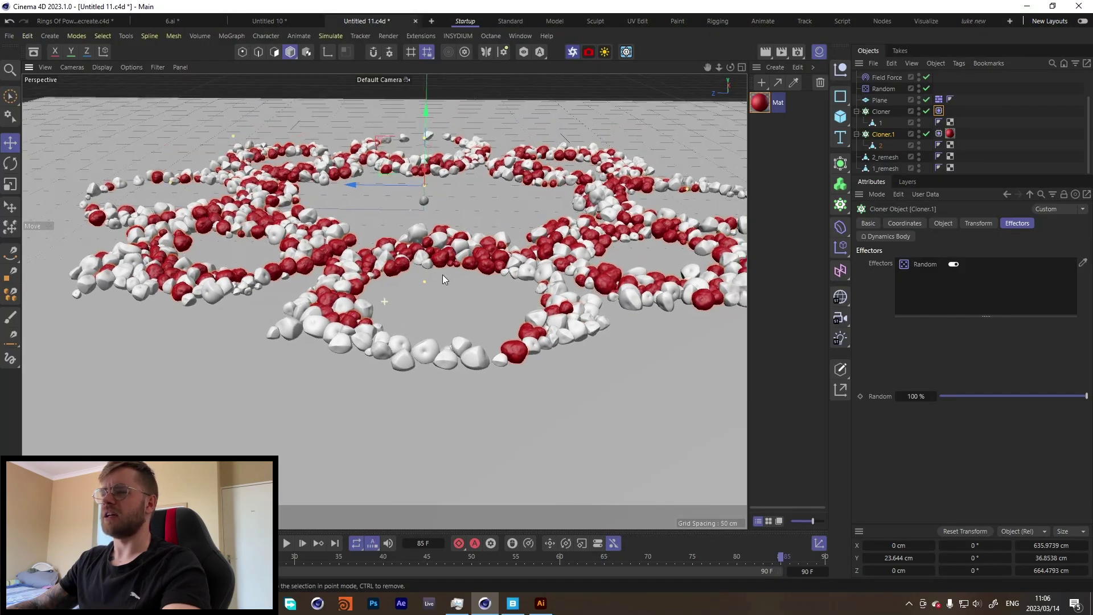
pyautogui.scroll(2, 442, 274)
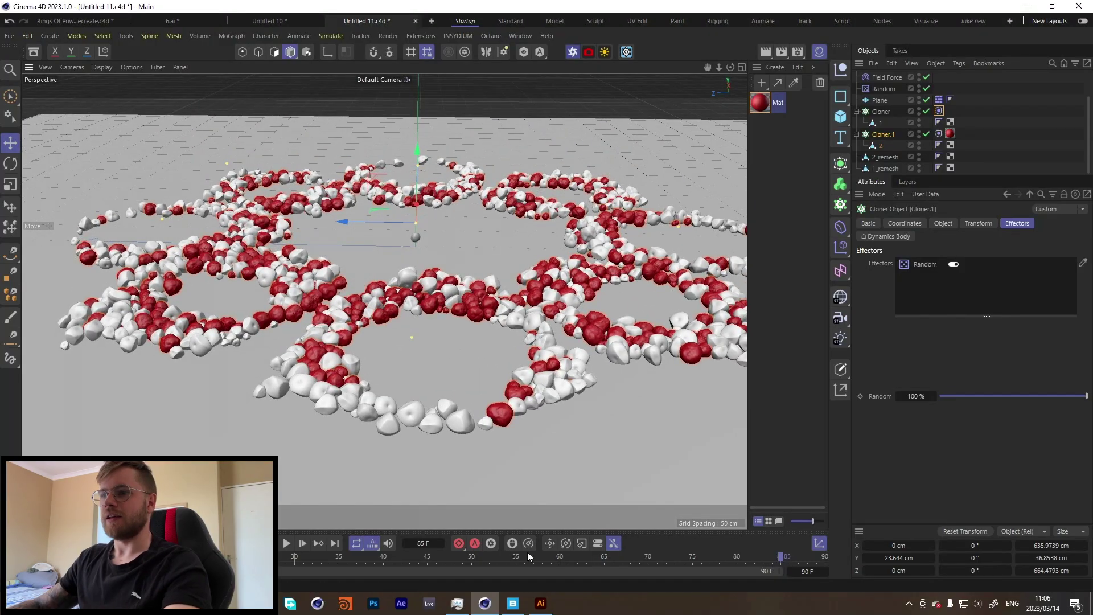
# - Scrub through the baked animation to frame 87 and examine the circle pattern formed by the detailed rocks
pyautogui.moveTo(528, 557); pyautogui.dragTo(126, 561)
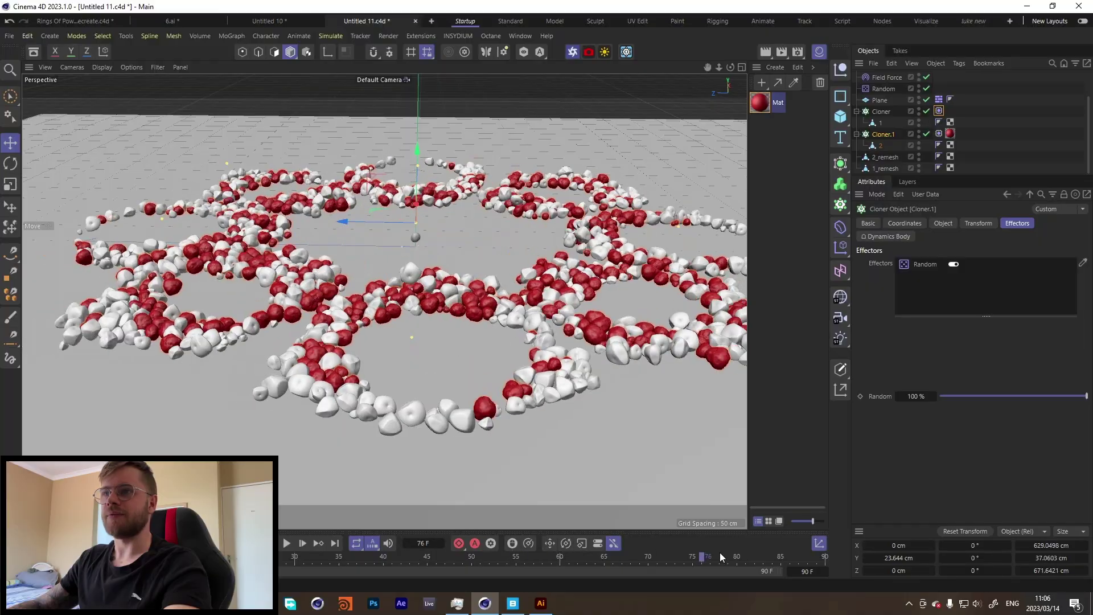
pyautogui.moveTo(470, 259); pyautogui.dragTo(424, 278)
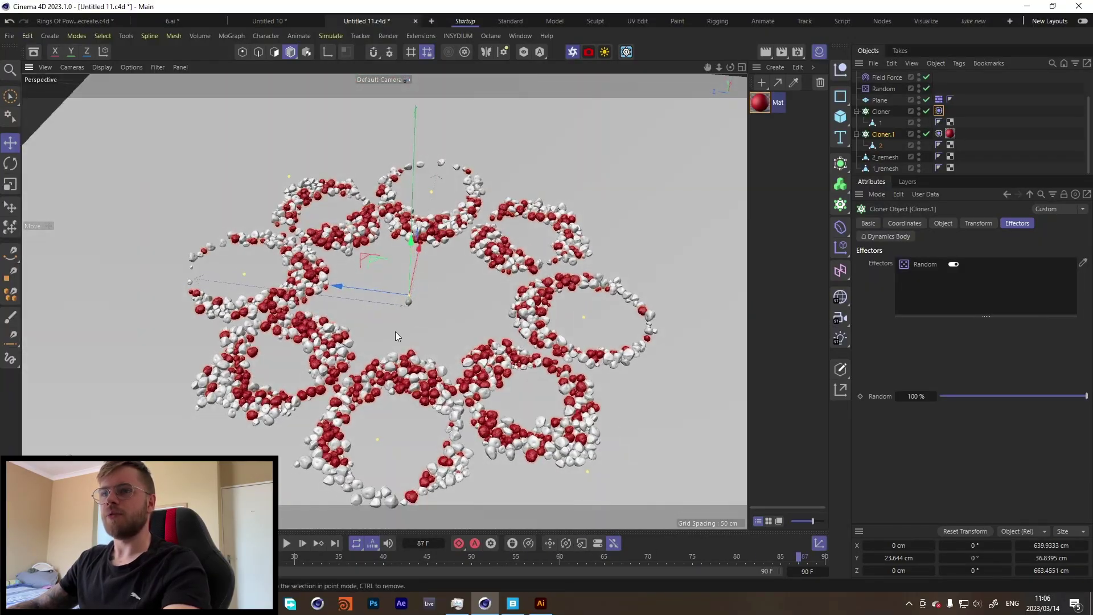
pyautogui.moveTo(395, 332); pyautogui.dragTo(388, 272)
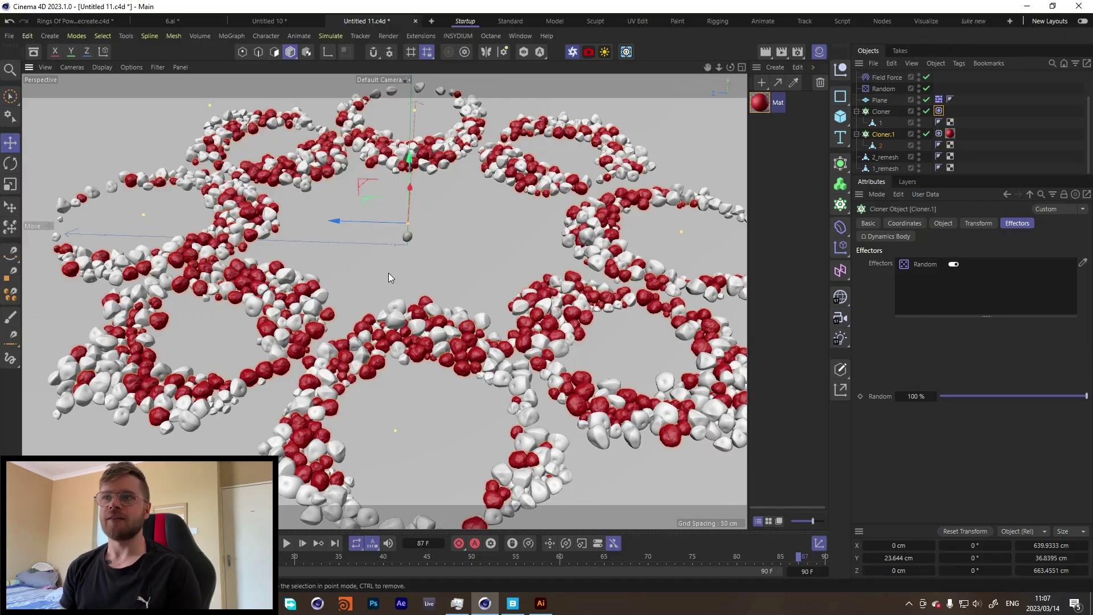
# - Preview the Rings Of Power Intro Recreate project in a docked Octane Live Viewer up to frame 170, and return to Untitled 11.c4d
pyautogui.click(69, 21)
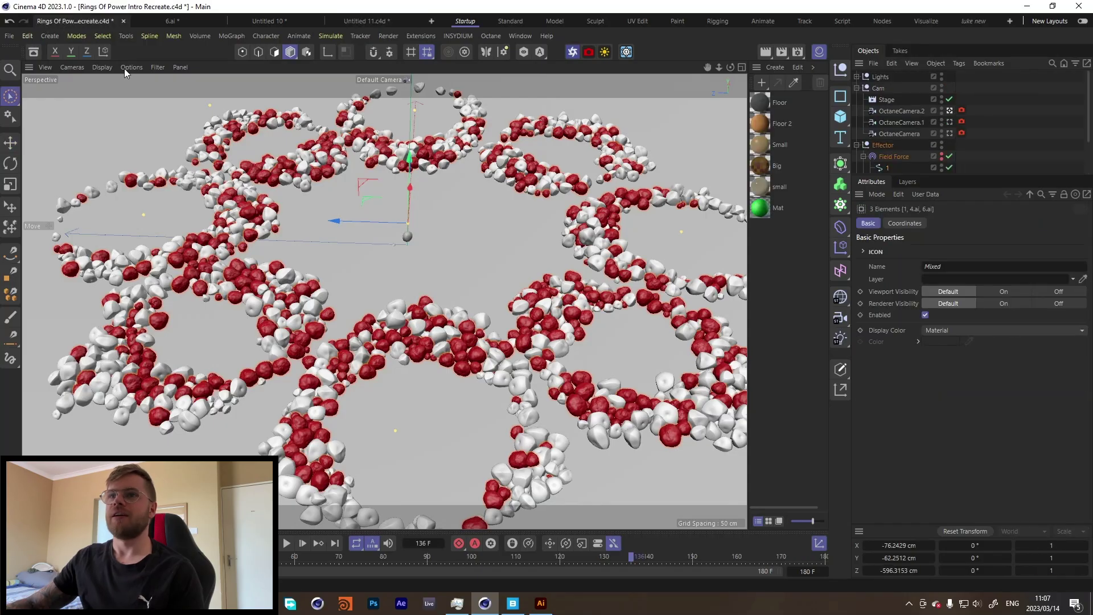
pyautogui.click(603, 52)
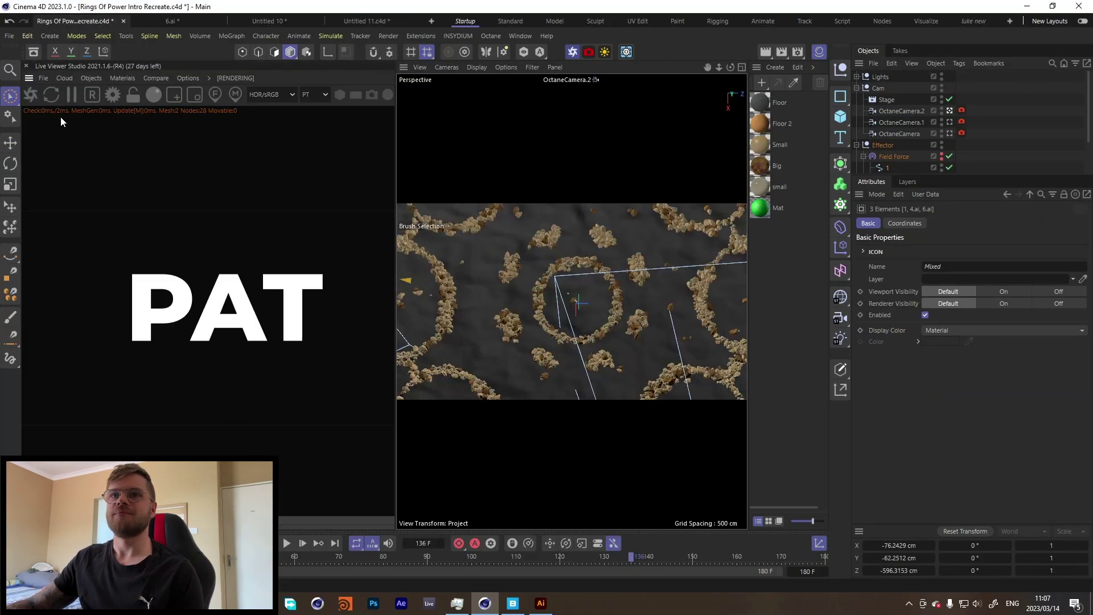
pyautogui.click(33, 100)
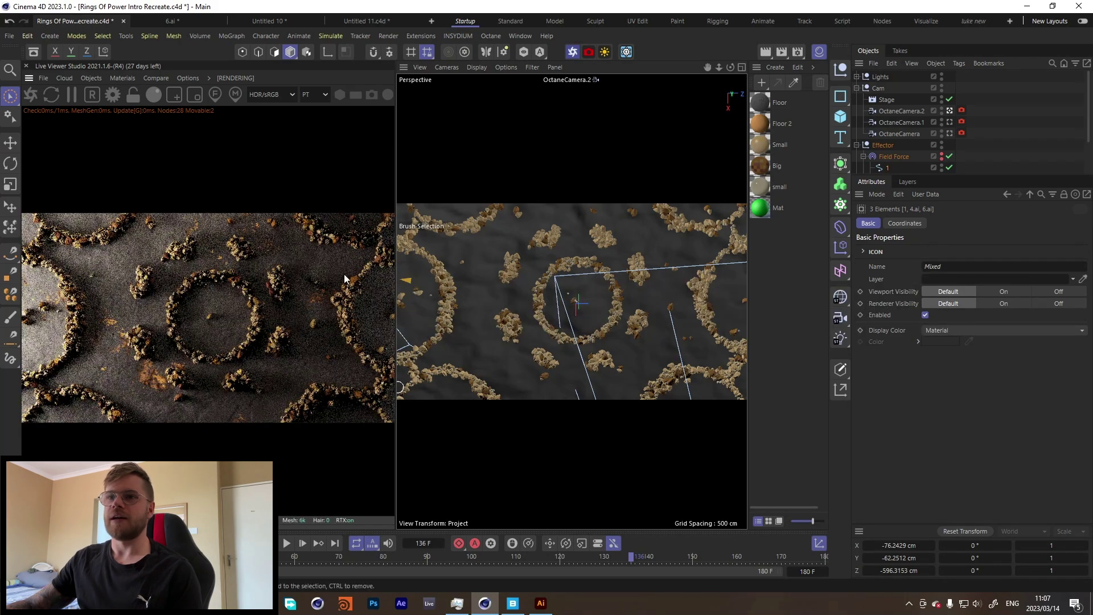
pyautogui.moveTo(605, 559); pyautogui.dragTo(780, 551)
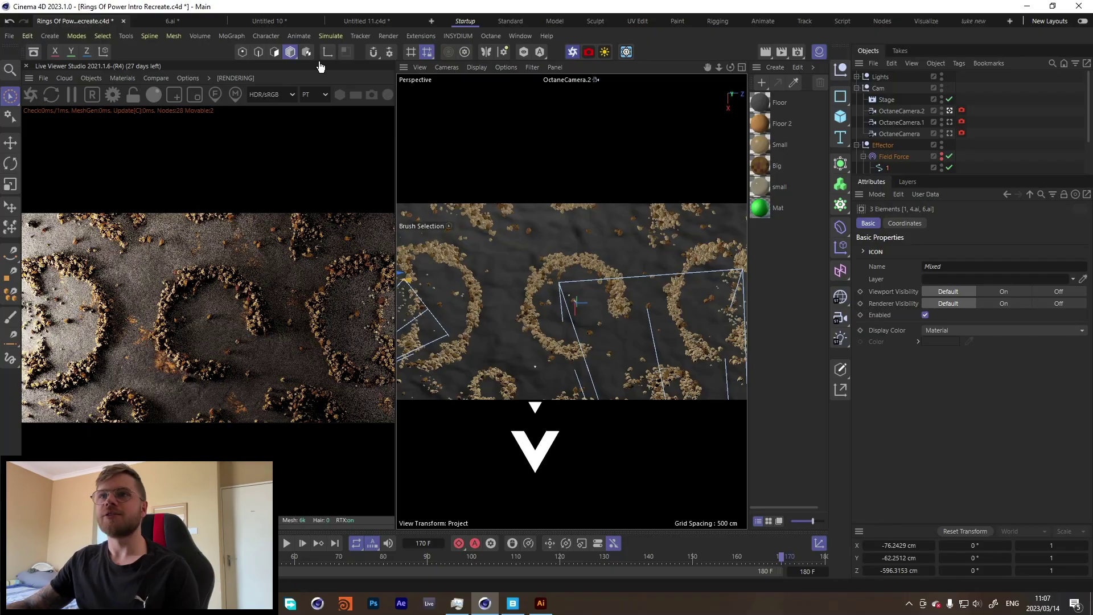
pyautogui.click(368, 22)
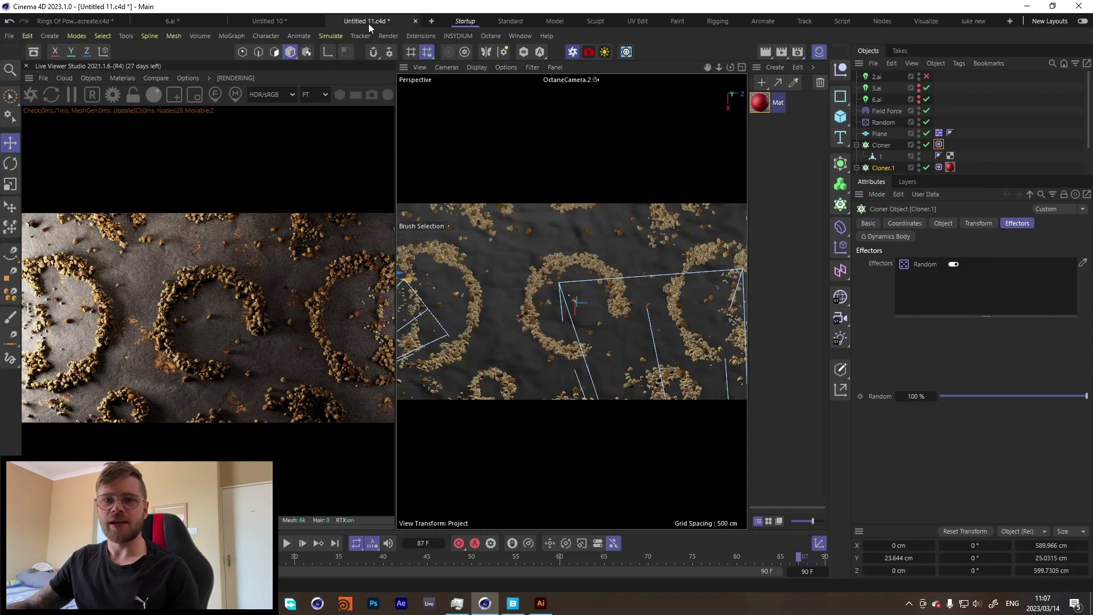